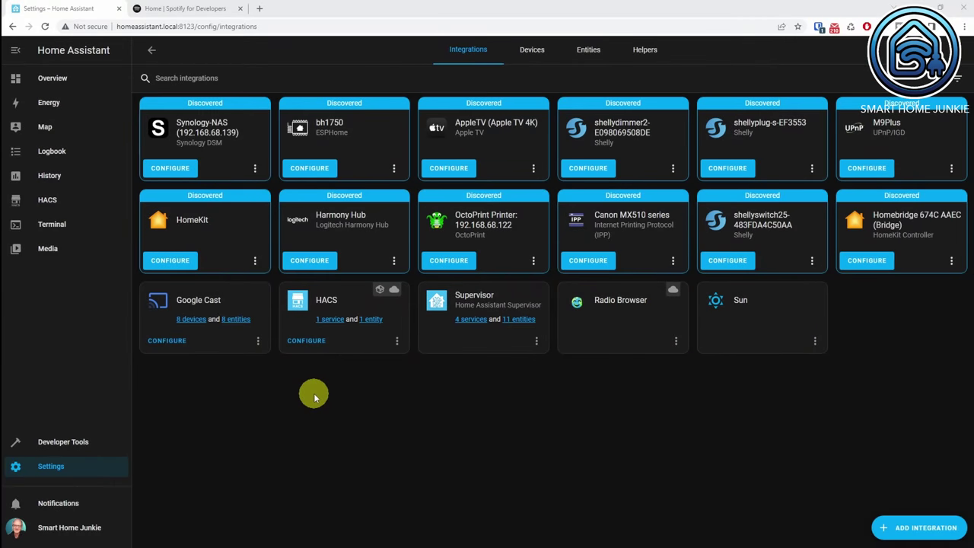
Step: Log in to the Spotify for Developers dashboard
left_click(202, 9)
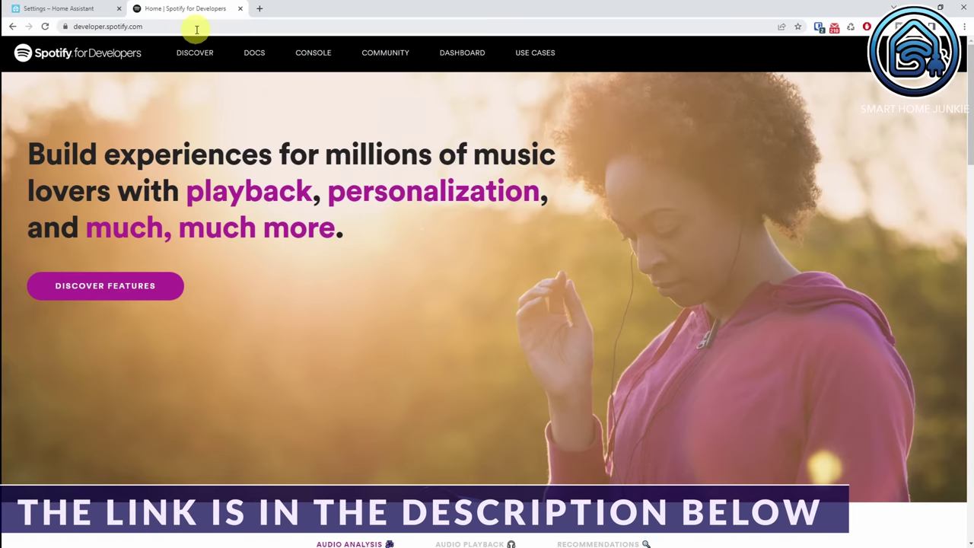
left_click(462, 53)
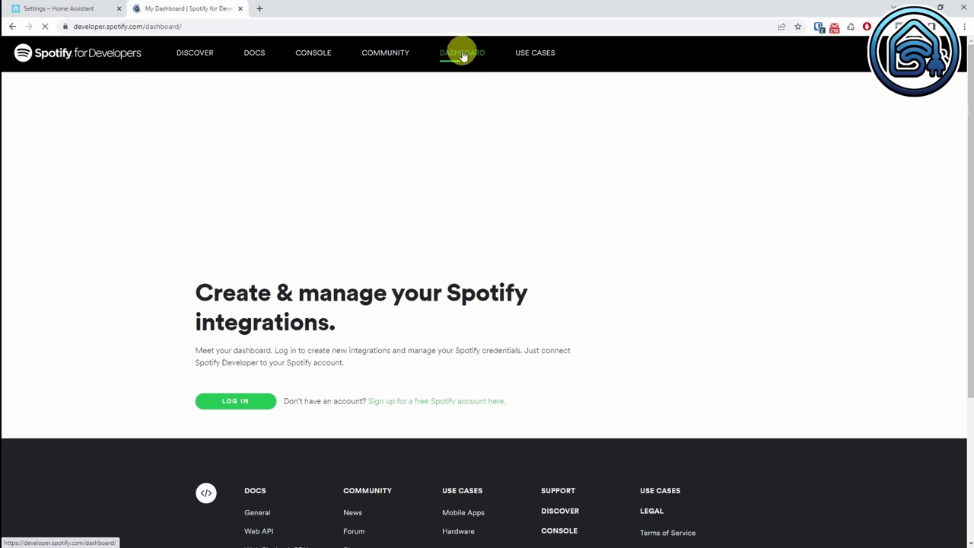
left_click(259, 404)
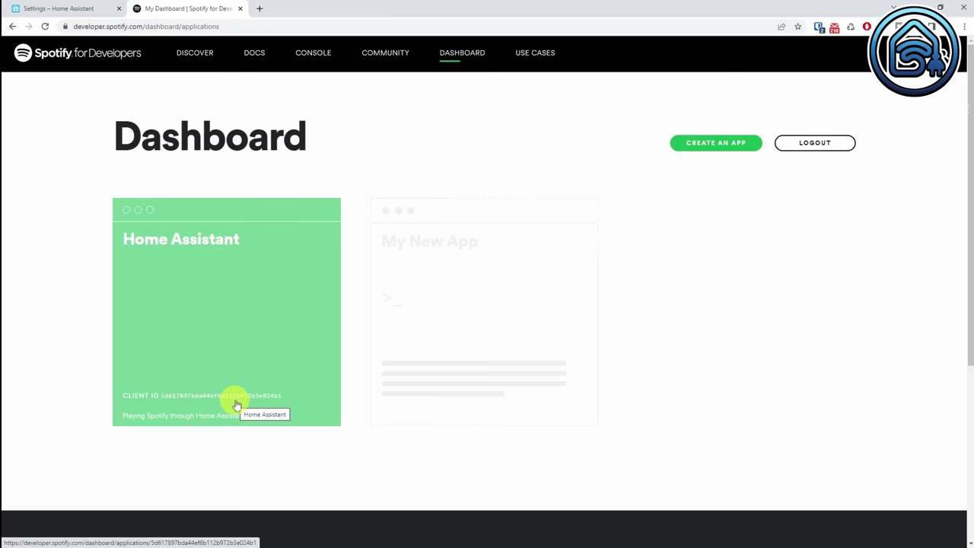
Step: Create the app 'Home Assistant Demo' described as 'Demoing the Spotify Integration', accepting the terms
left_click(714, 144)
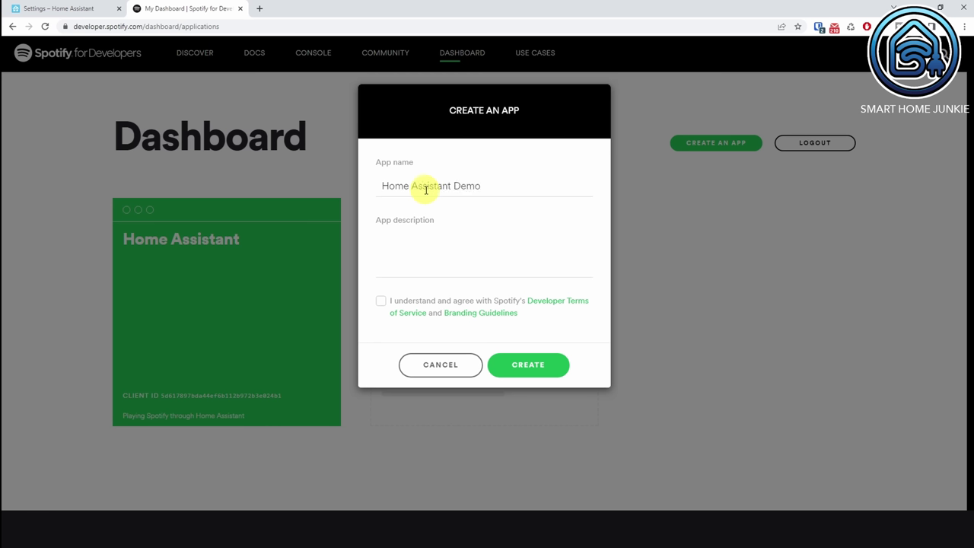
left_click(397, 271)
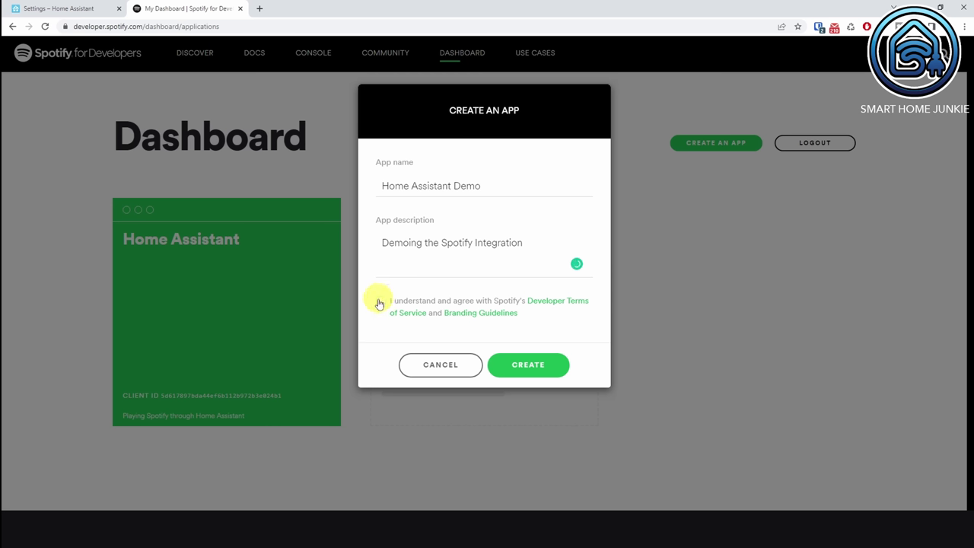
left_click(541, 372)
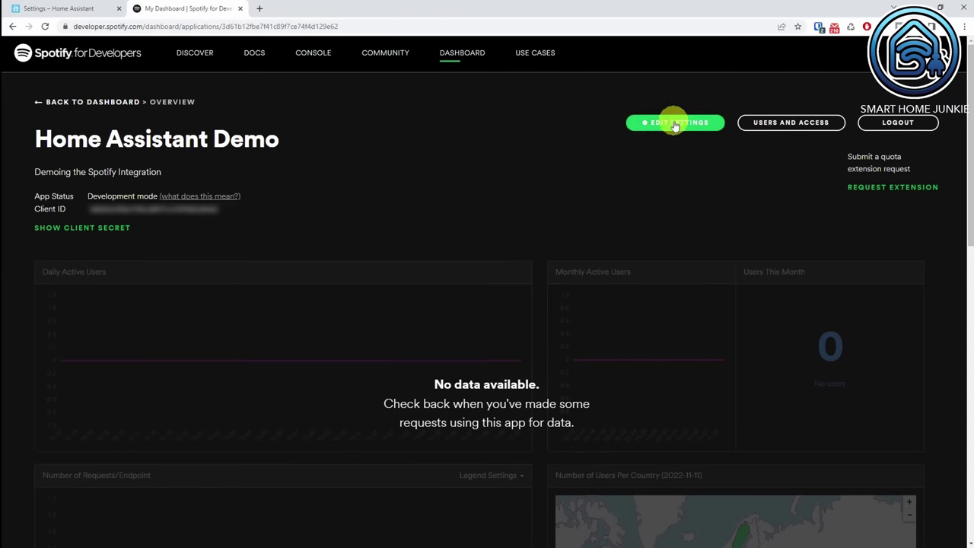
left_click(675, 123)
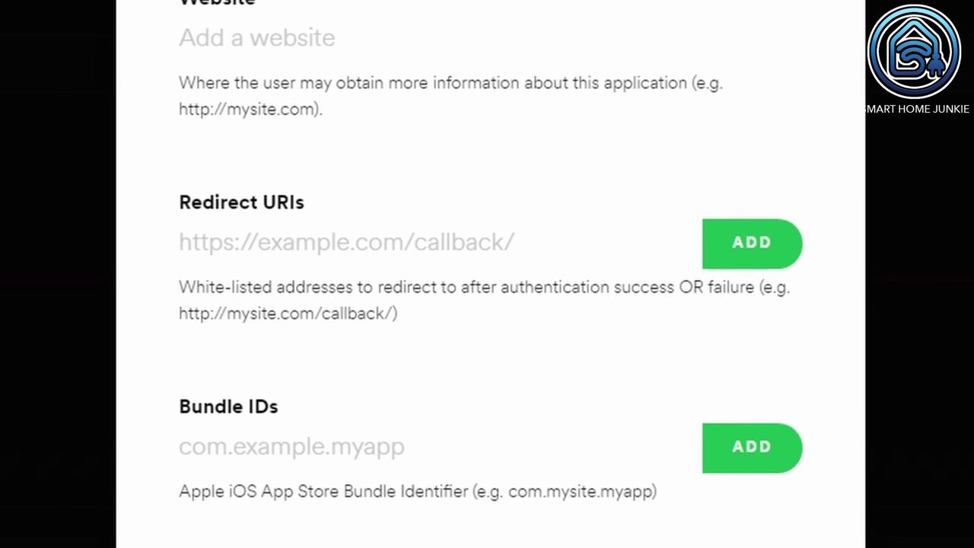
left_click(541, 229)
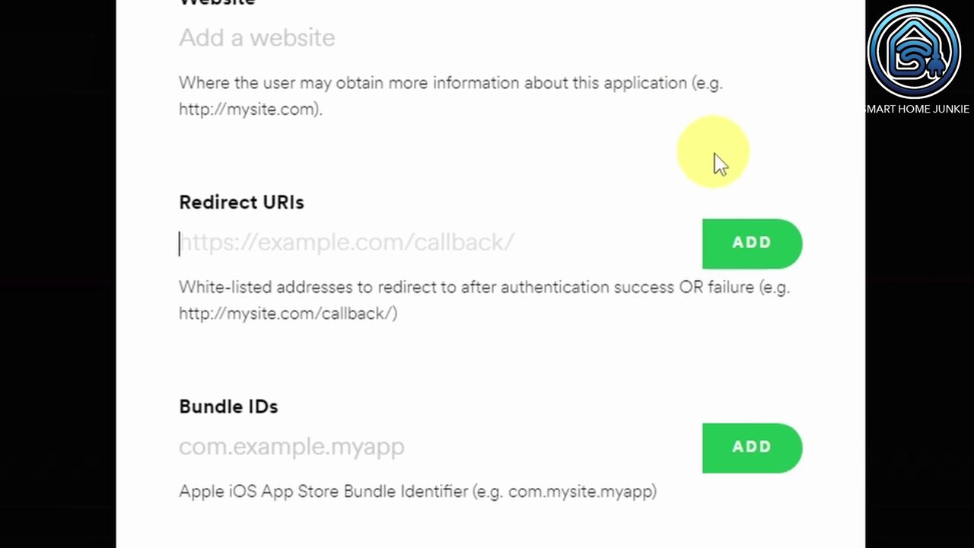
type("https://my.home-assistant.io/redirect/oauth")
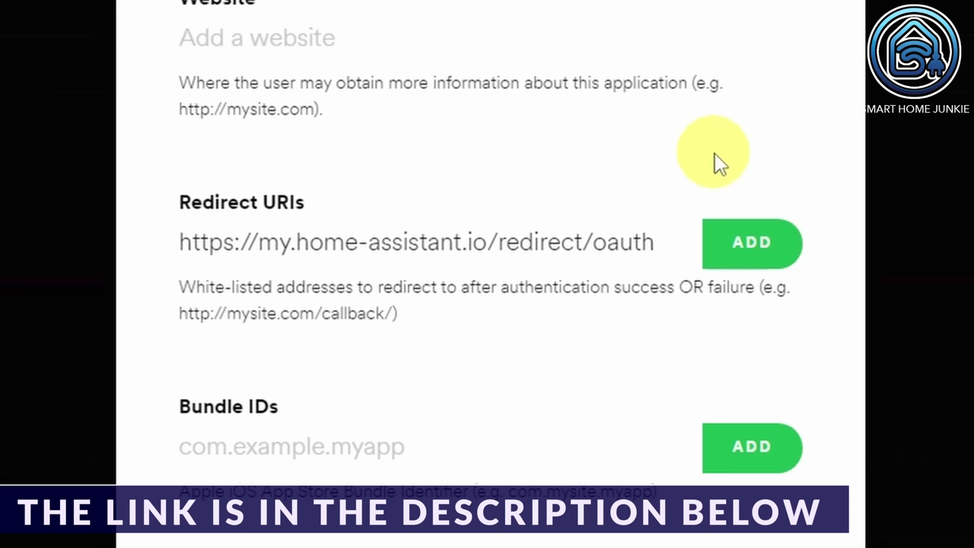
left_click(744, 243)
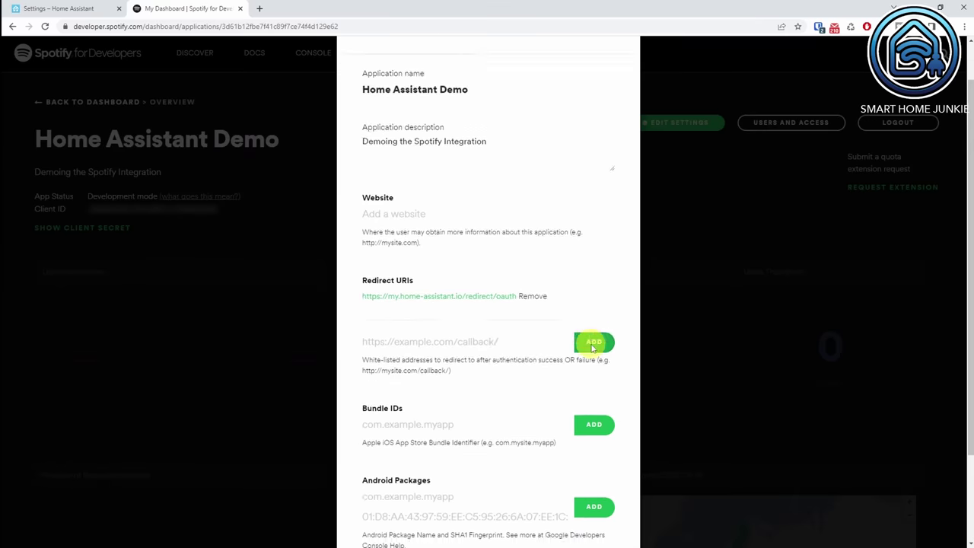
scroll(593, 347, "down", 2)
left_click(390, 489)
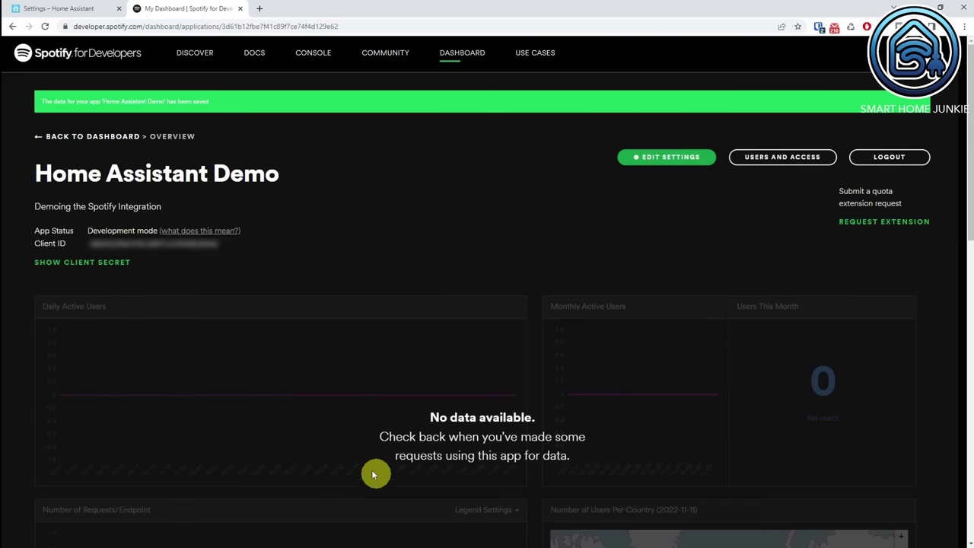
left_click(99, 262)
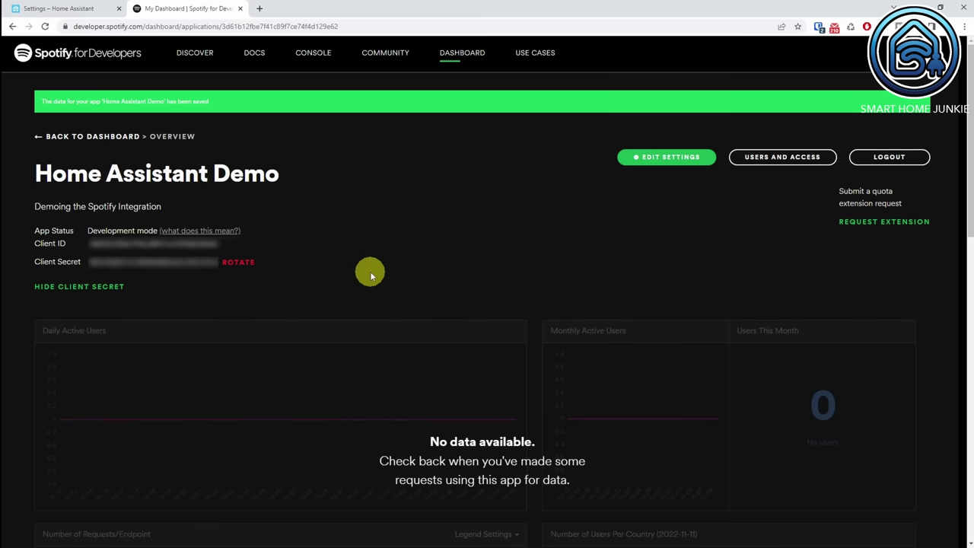
left_click(80, 9)
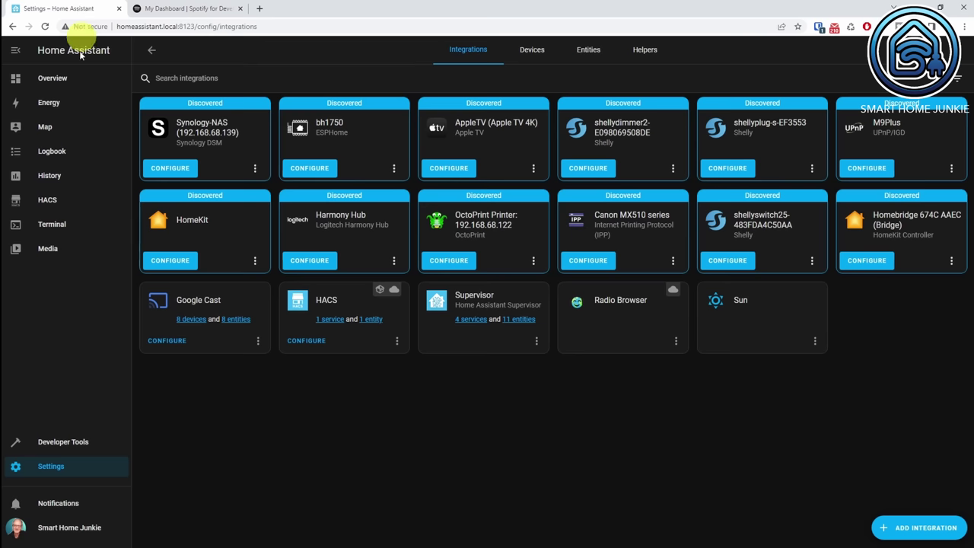
Step: Start adding the Spotify integration from Devices & Services
left_click(55, 472)
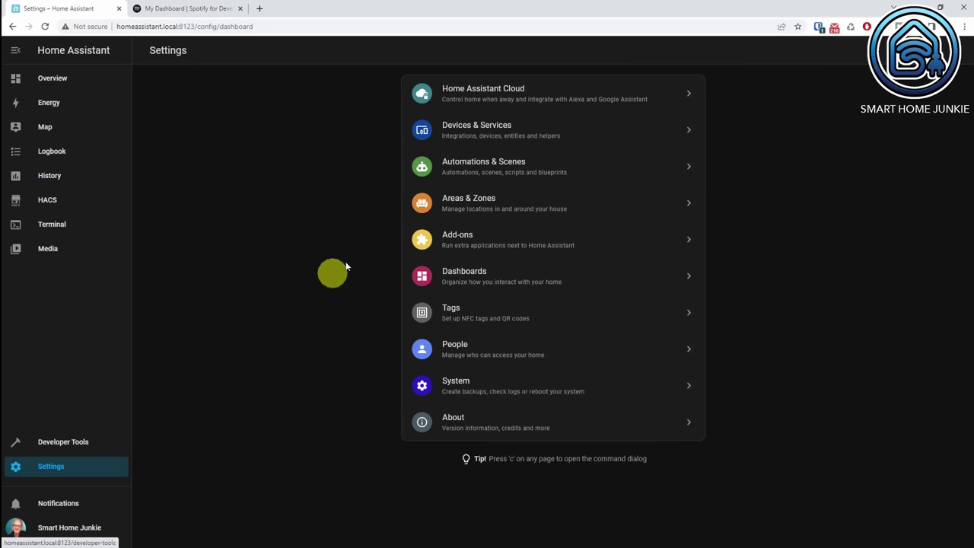
left_click(464, 130)
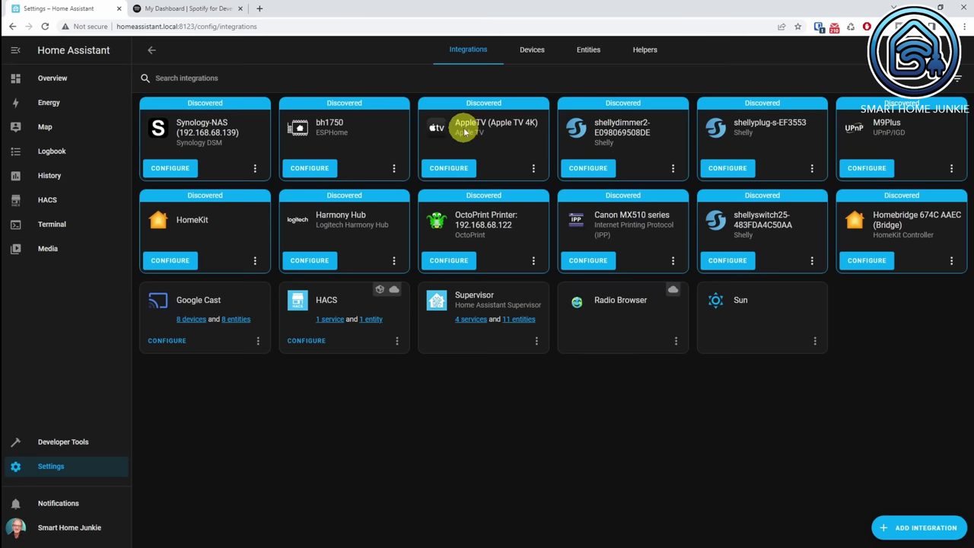
left_click(916, 527)
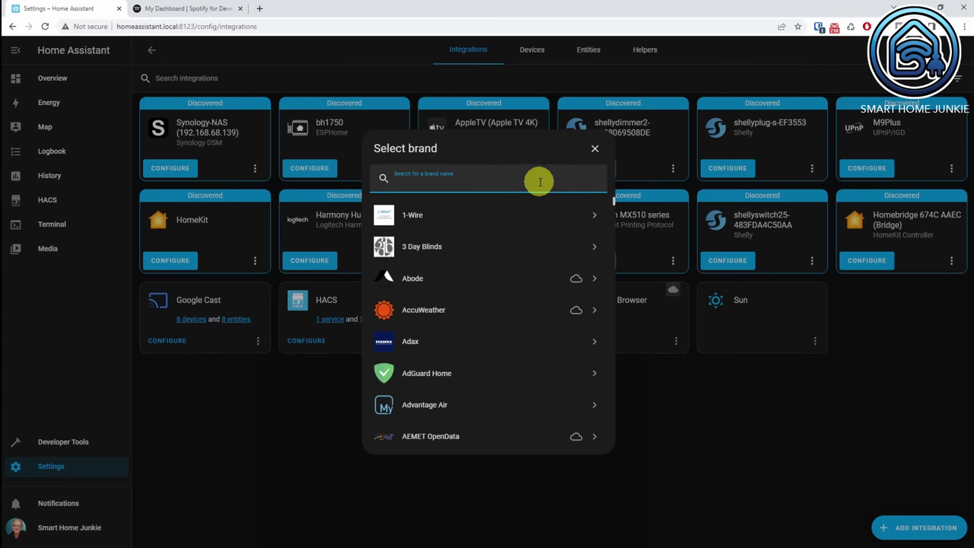
type("Spotify")
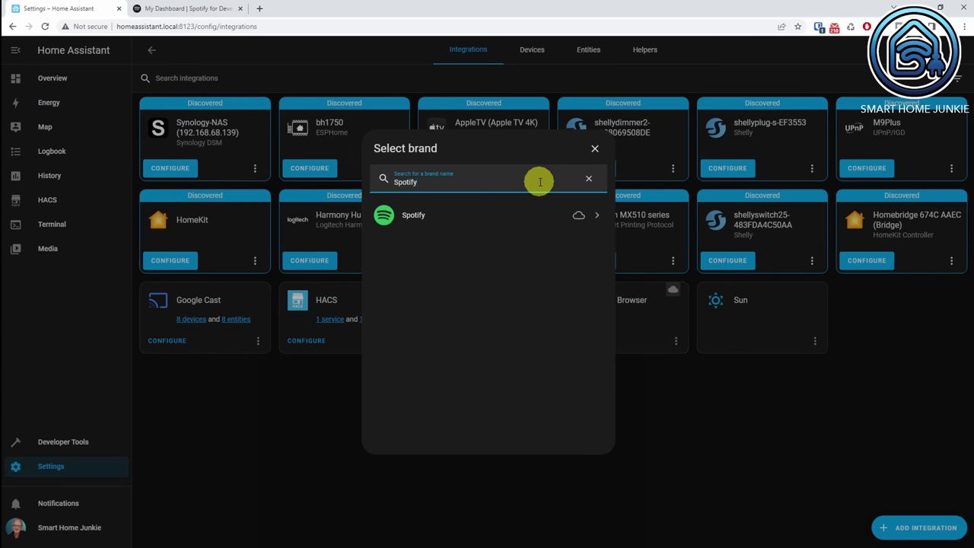
left_click(437, 221)
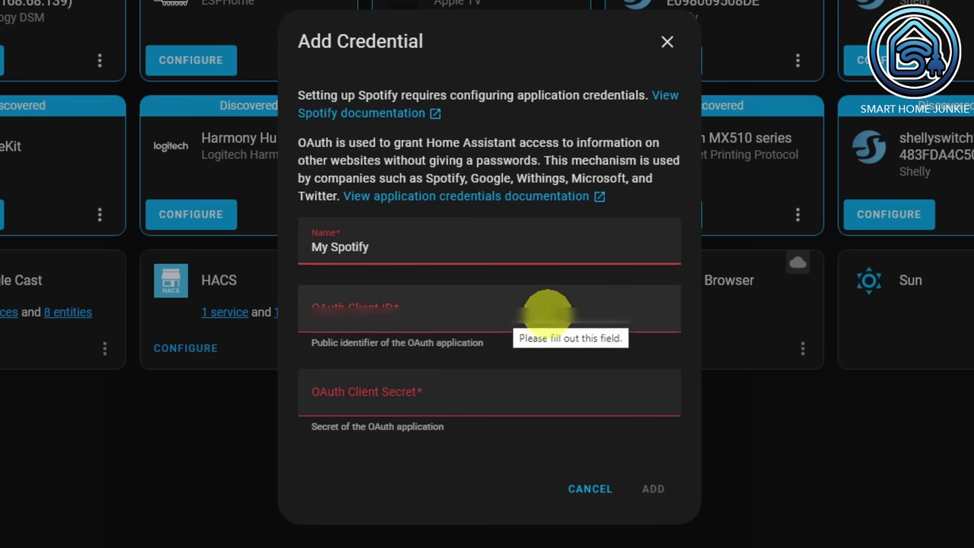
Step: Paste the Spotify app's client ID and client secret into the credential form and submit
left_click(663, 315)
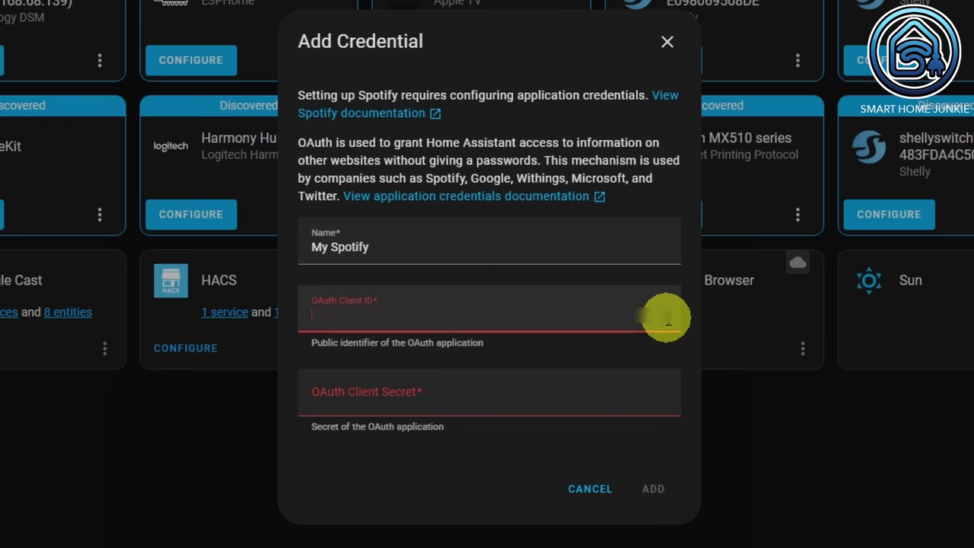
key("ctrl+v")
left_click(663, 402)
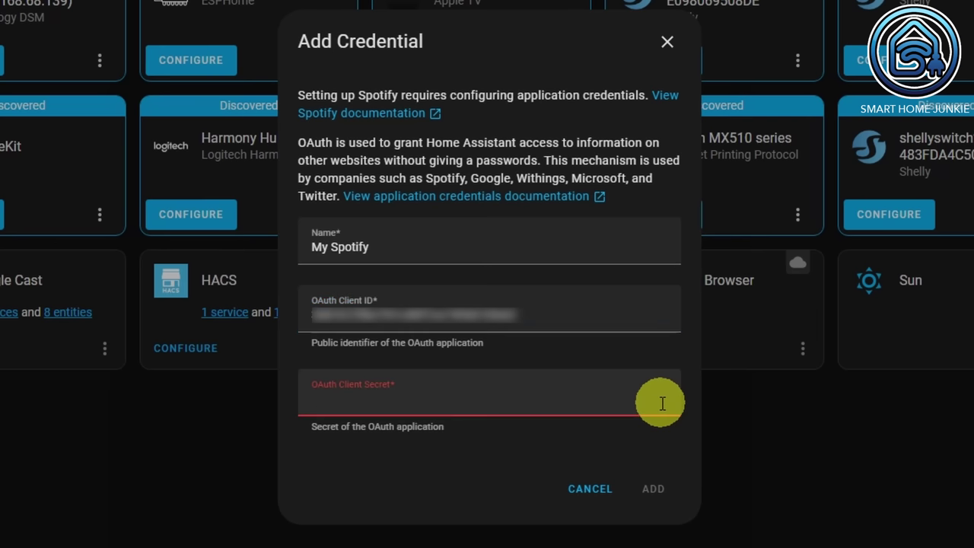
key("ctrl+v")
left_click(652, 488)
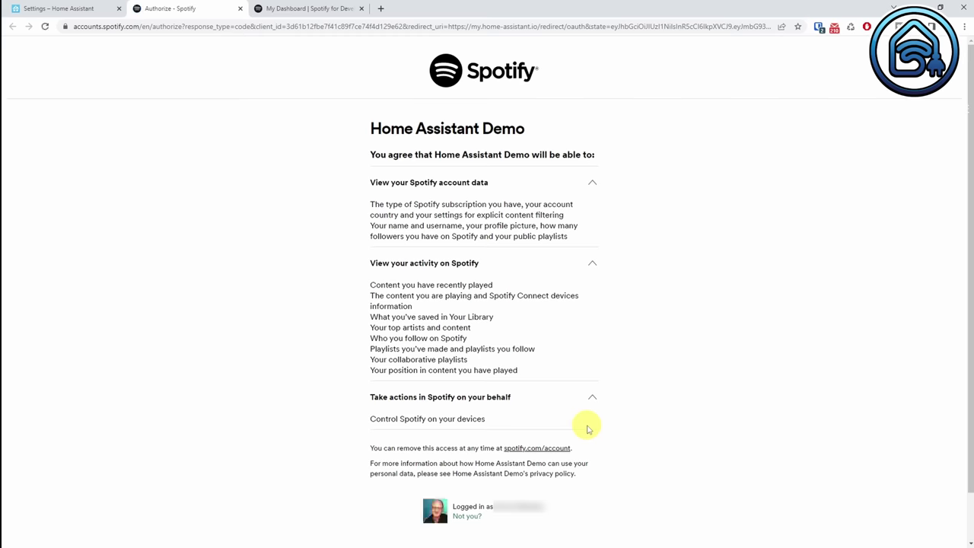
Step: Authorize Home Assistant Demo to access the Spotify account
scroll(587, 430, "down", 1)
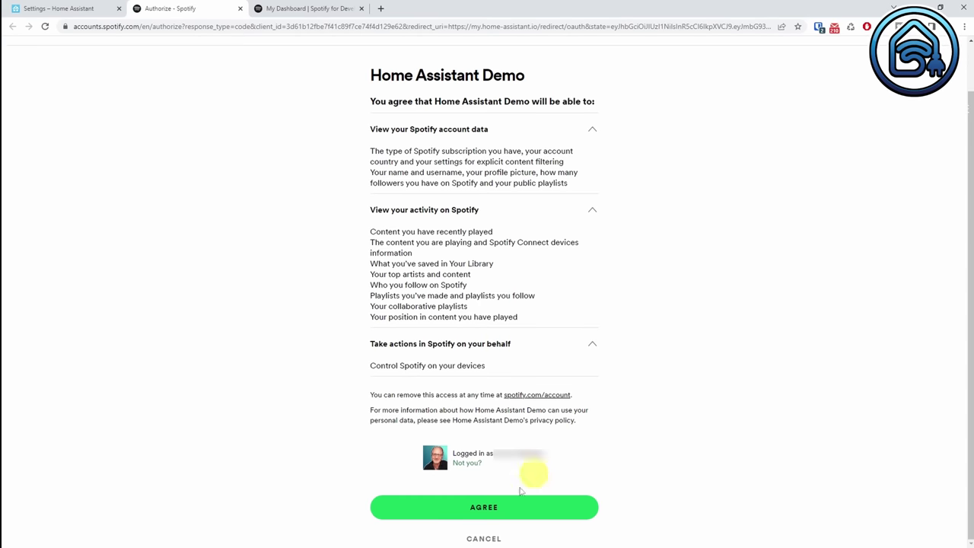
left_click(486, 510)
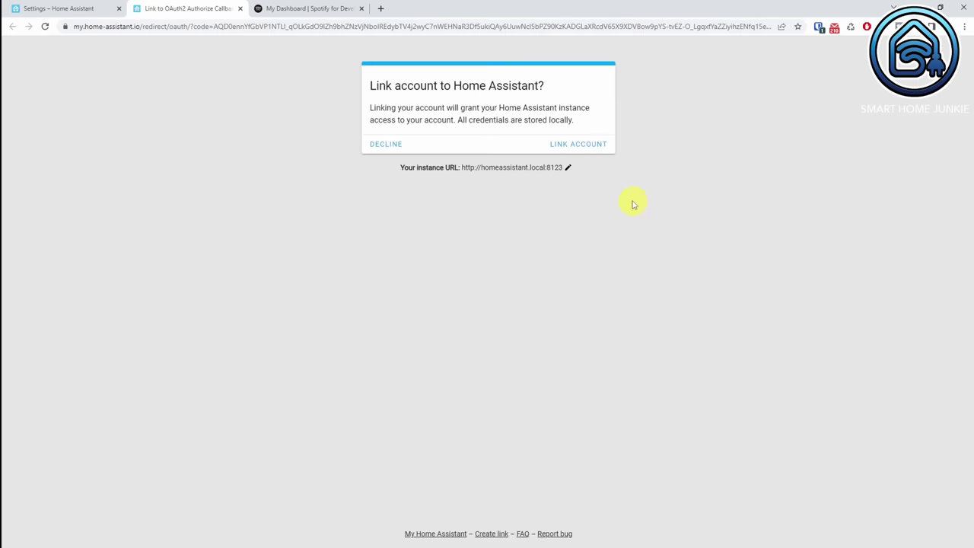
left_click(577, 145)
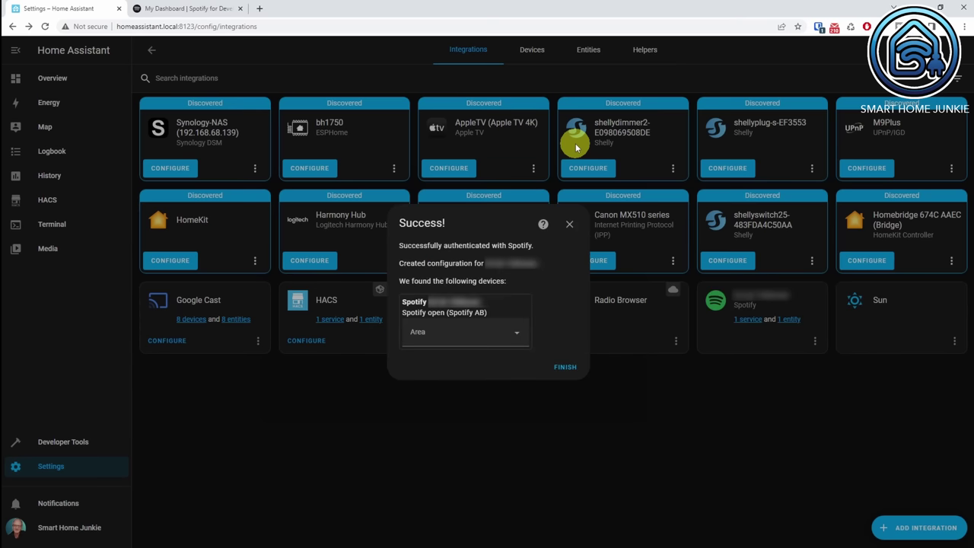
Step: Assign the Spotify device to the Office area and finish the setup
left_click(510, 335)
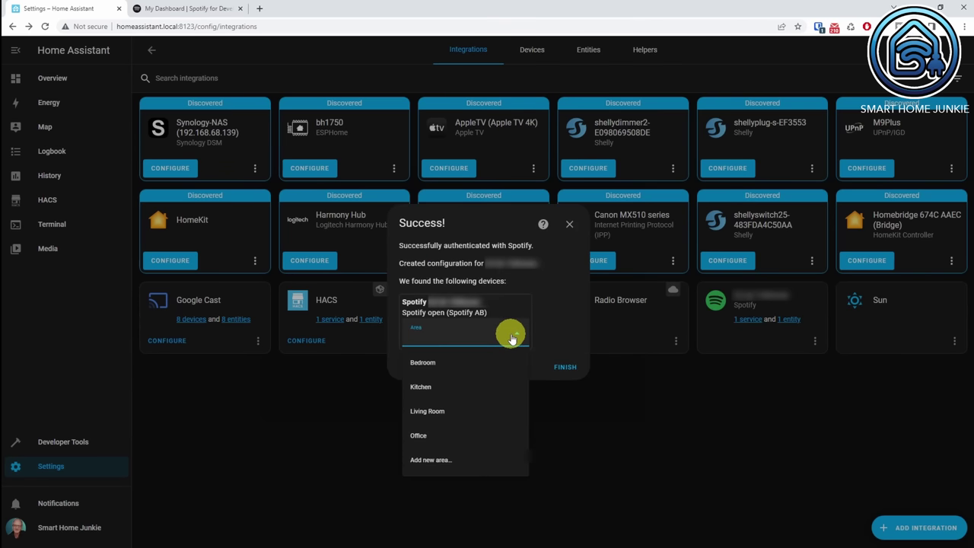
left_click(457, 437)
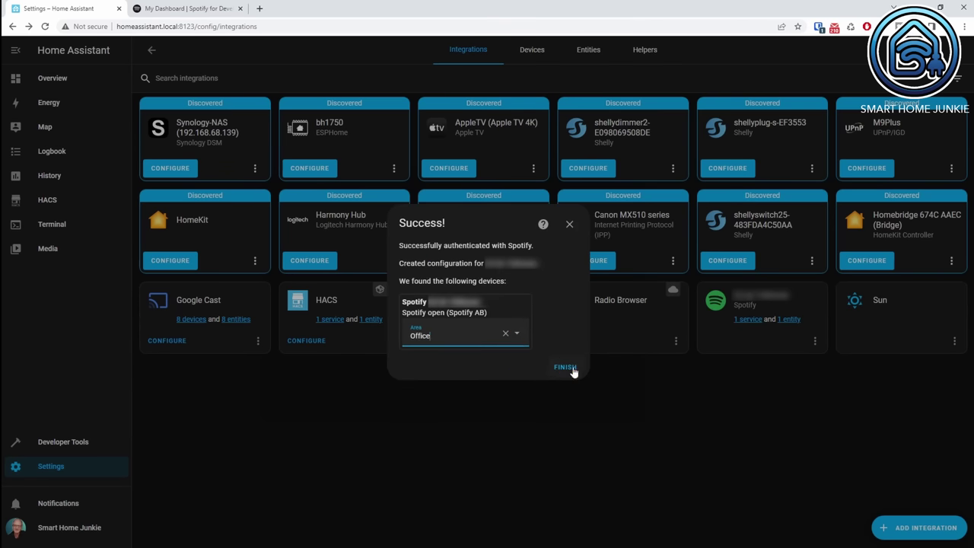
left_click(570, 368)
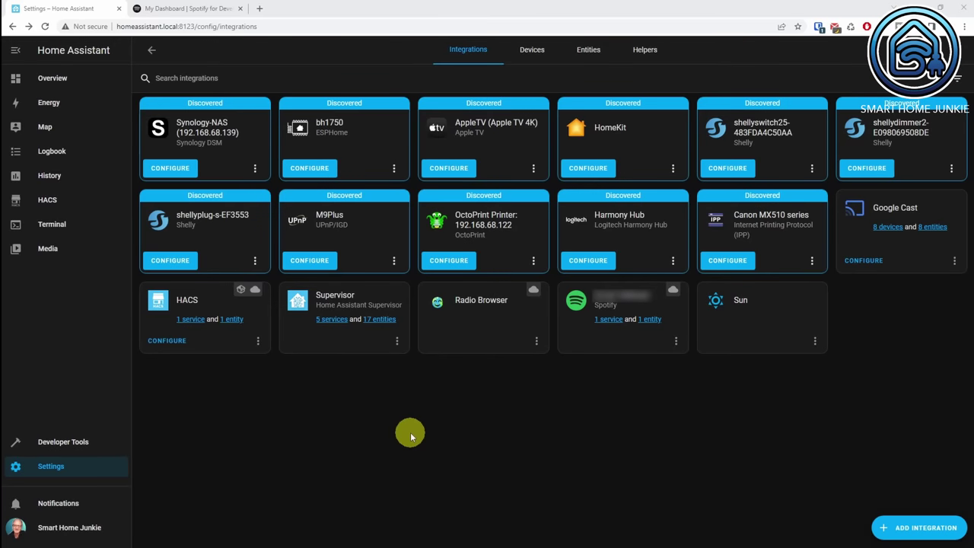
Step: Find the Spotcast repository among HACS integrations and open it
left_click(41, 201)
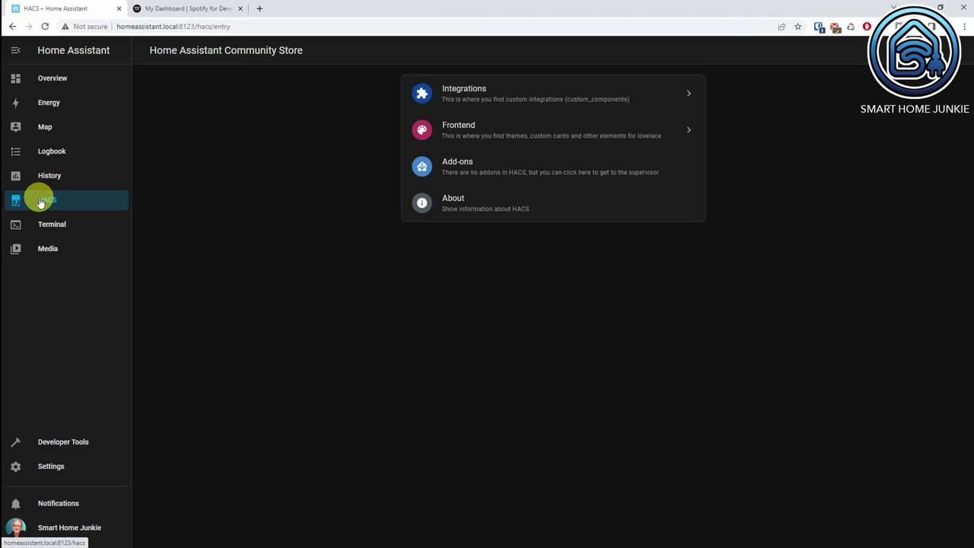
left_click(456, 98)
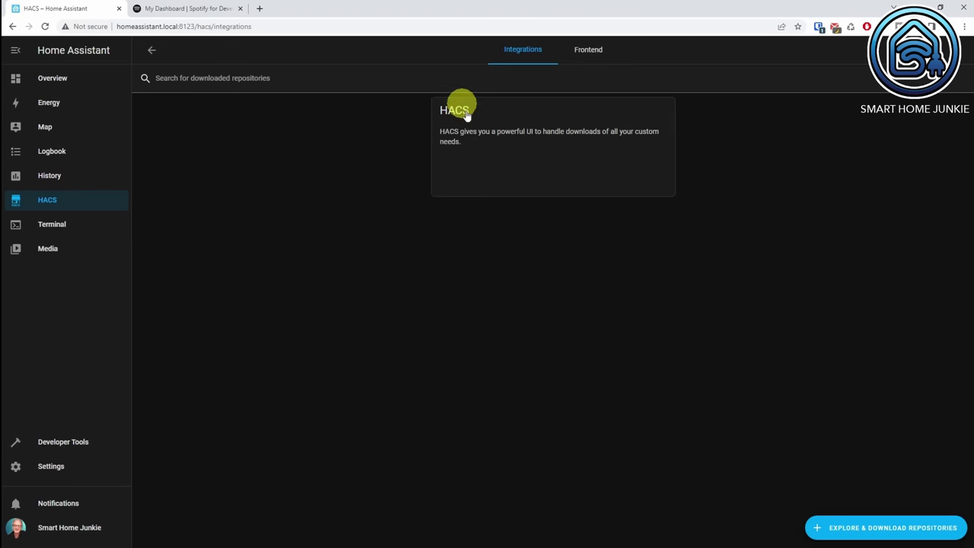
left_click(887, 531)
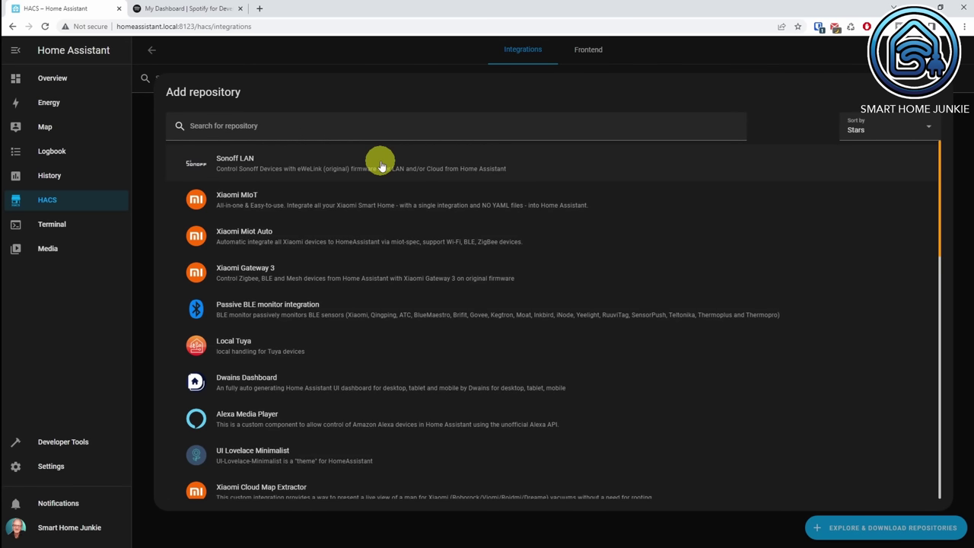
left_click(363, 130)
type("spotcast")
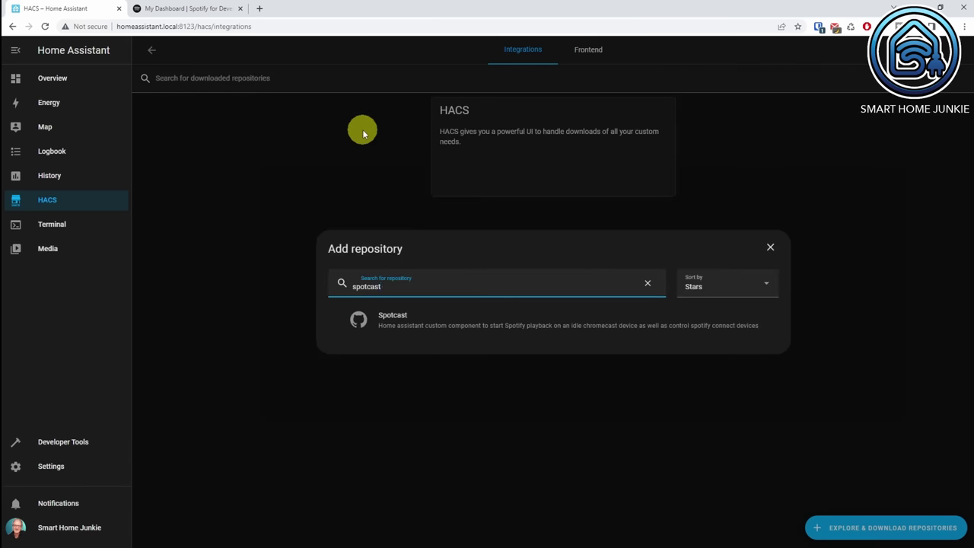
left_click(414, 321)
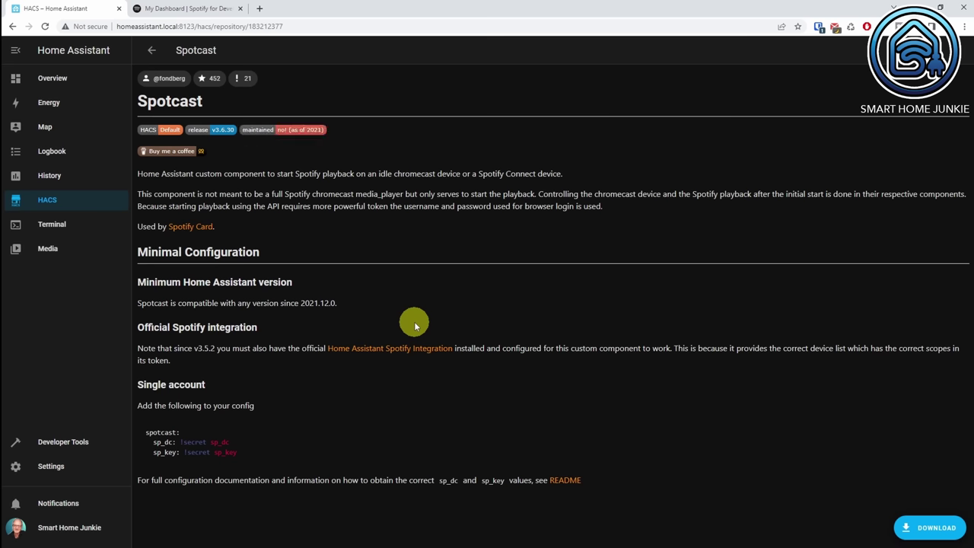
Step: Download Spotcast v3.6.30, then return to Settings
left_click(914, 527)
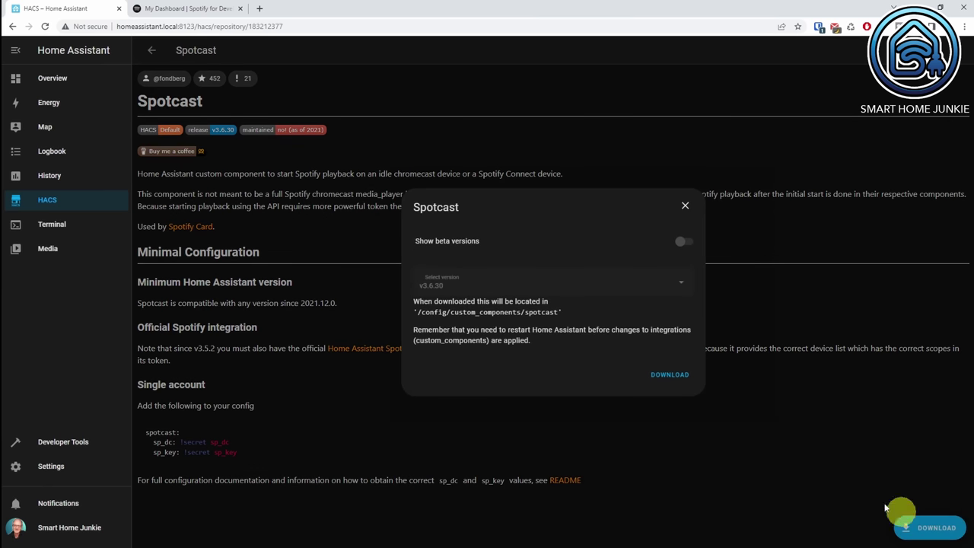
left_click(670, 378)
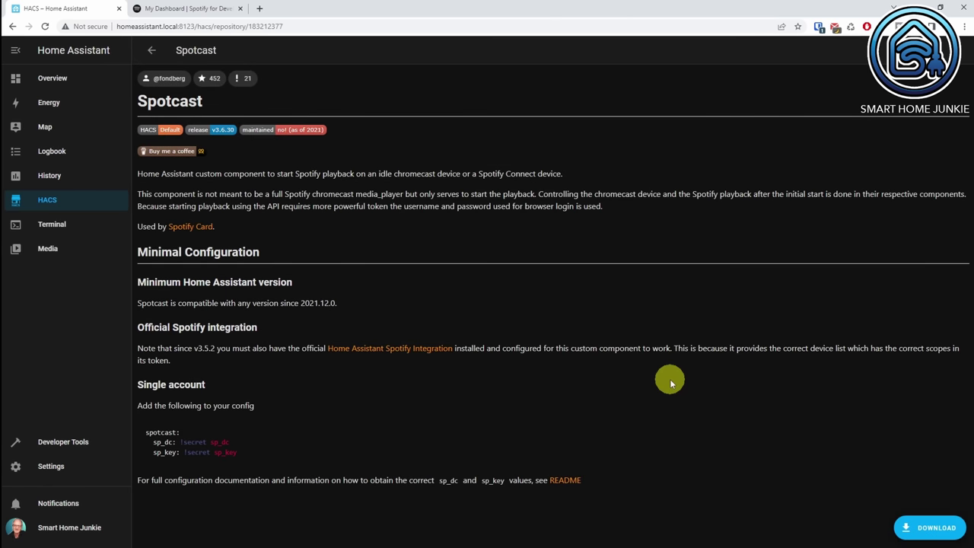
left_click(51, 469)
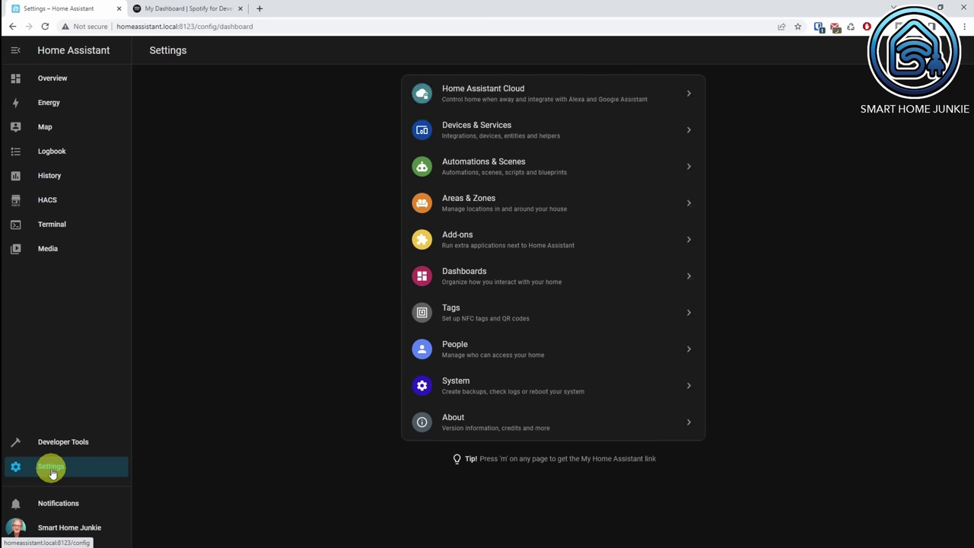
Step: Restart Home Assistant from the System page, then go back to Settings
left_click(459, 388)
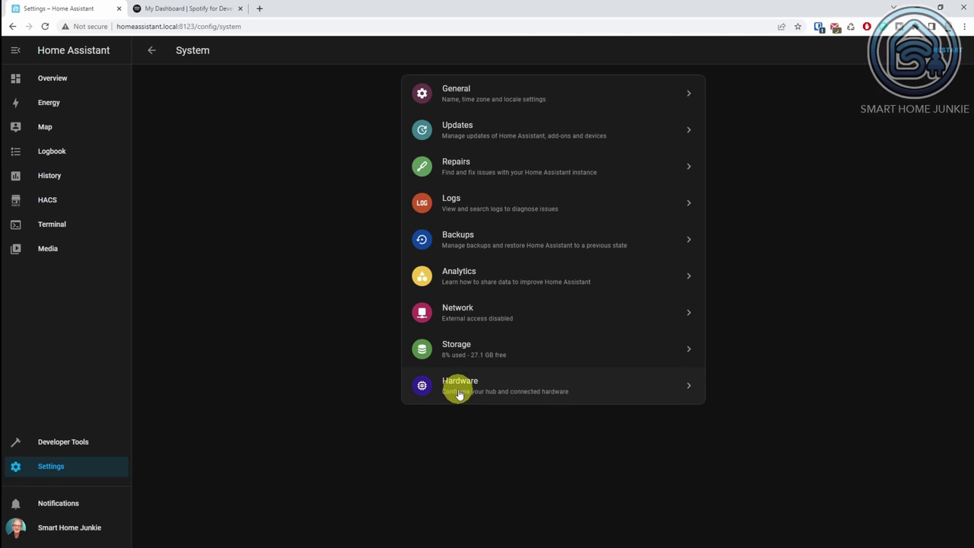
left_click(948, 50)
left_click(572, 320)
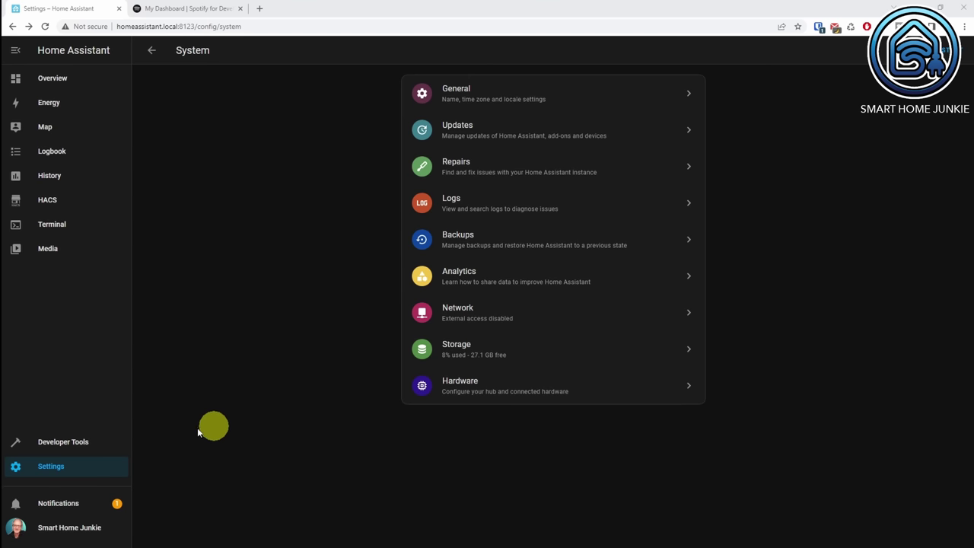
left_click(80, 467)
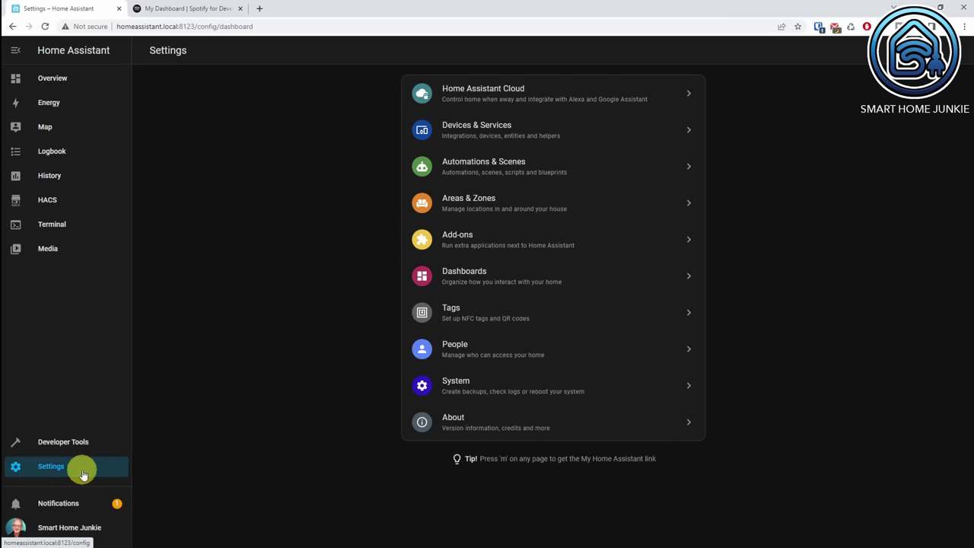
Step: Find the Studio Code Server add-on in the Add-on Store
left_click(489, 239)
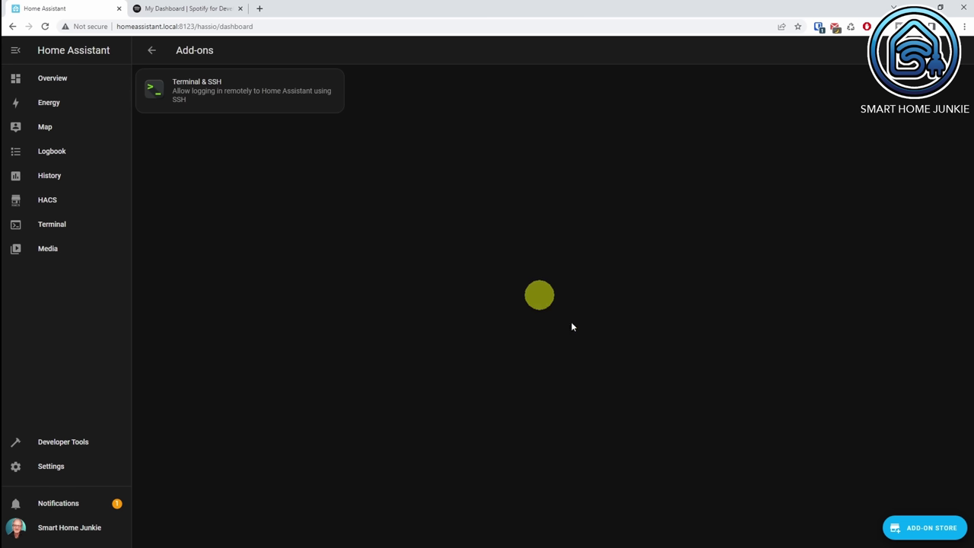
left_click(924, 527)
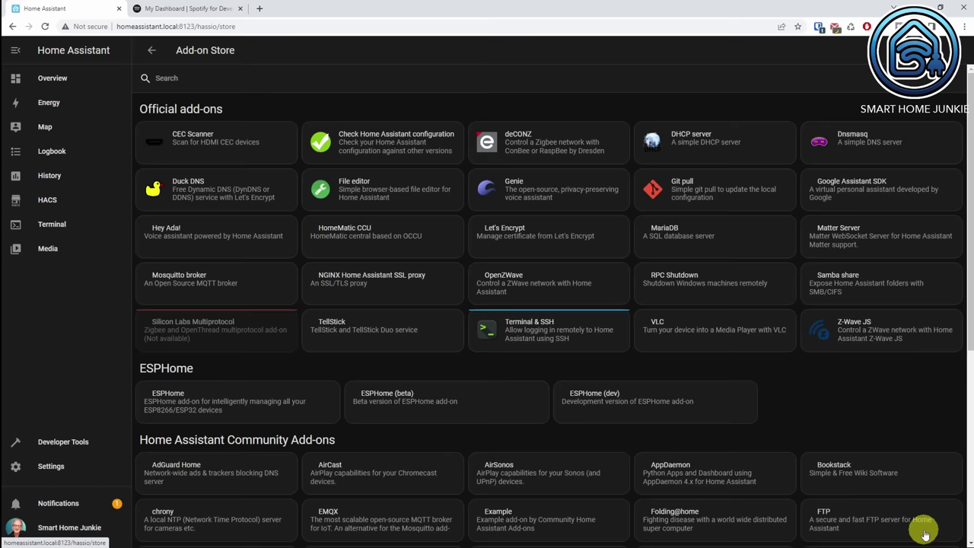
left_click(227, 80)
type("studio")
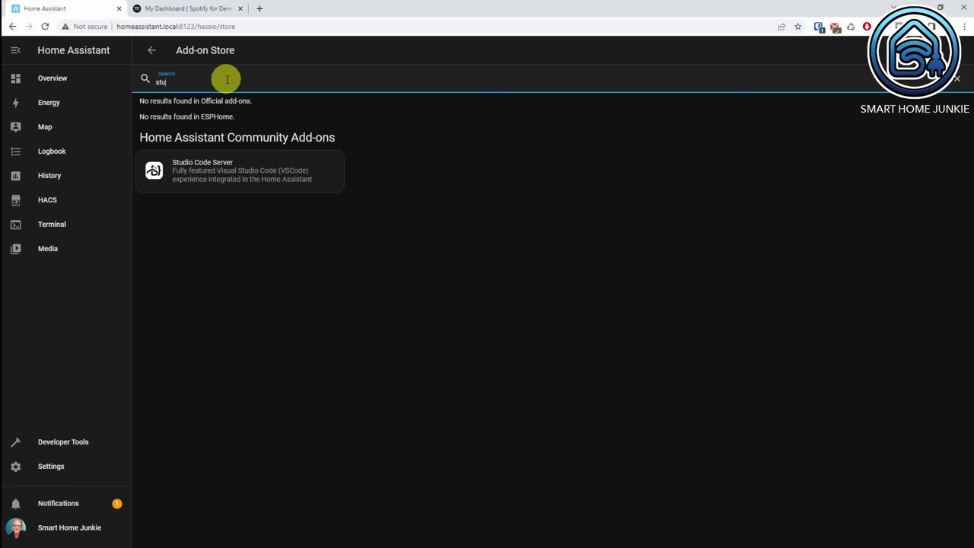
left_click(217, 170)
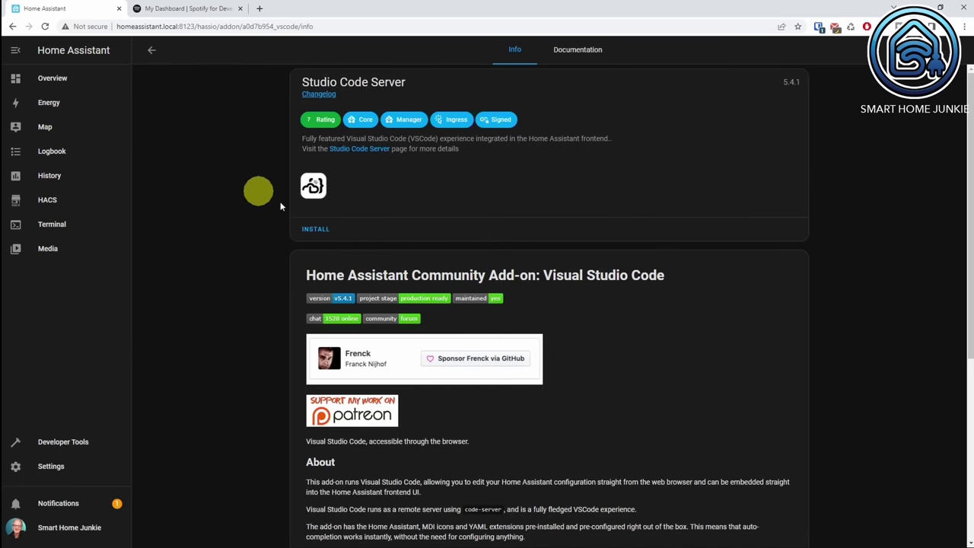
Step: Install and start Studio Code Server with Show in sidebar enabled, and open its editor
left_click(316, 229)
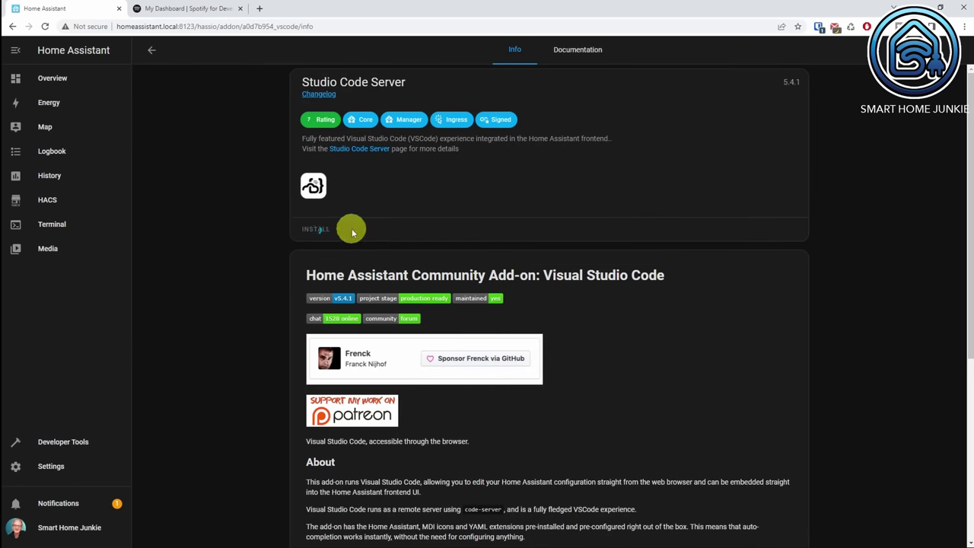
left_click(558, 307)
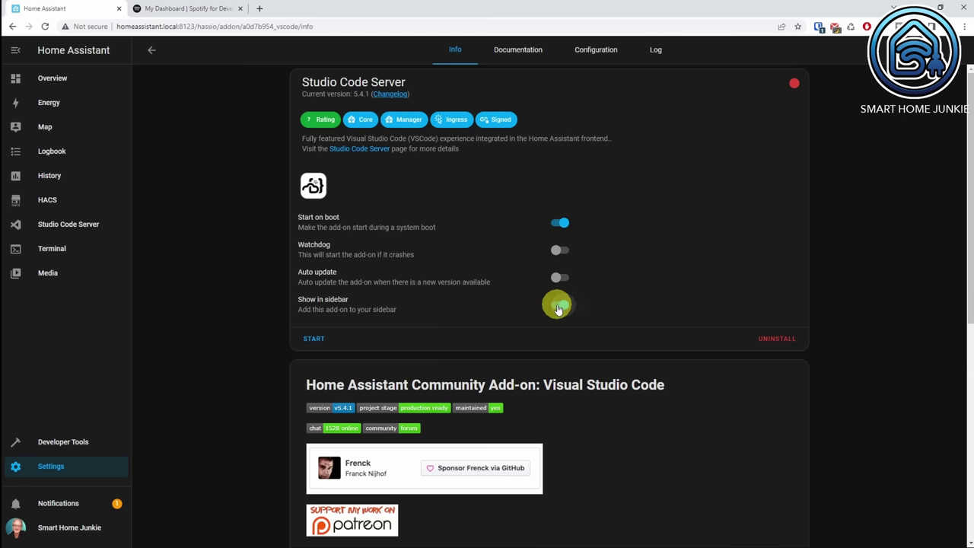
left_click(315, 339)
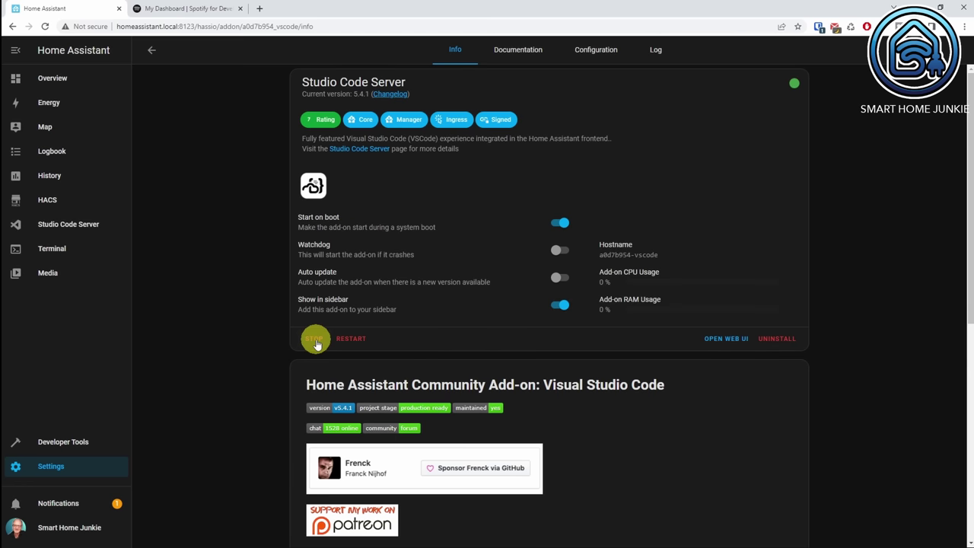
left_click(82, 225)
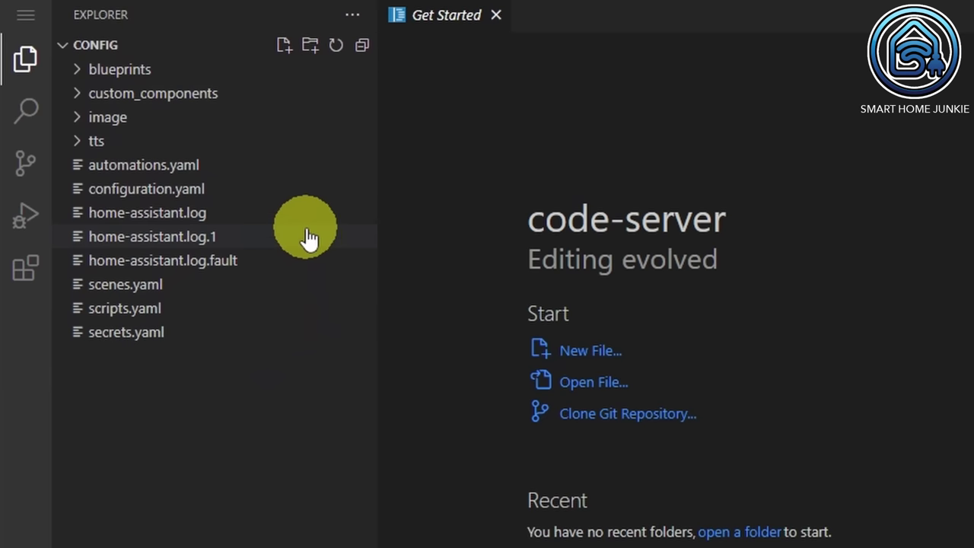
Step: Paste the spotcast block (sp_dc, sp_key secrets, country NL) below the scenes include in configuration.yaml
left_click(122, 197)
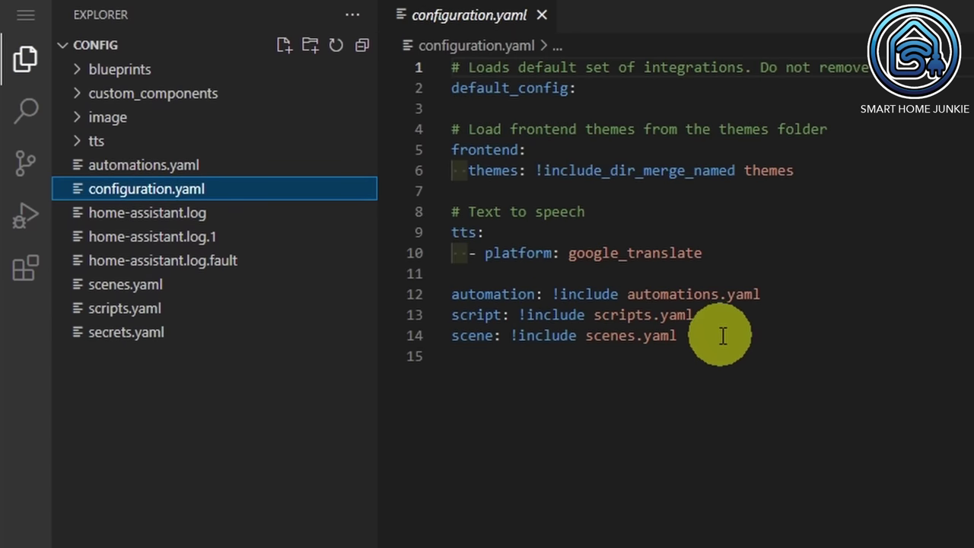
left_click(723, 336)
key("Return")
key("Return")
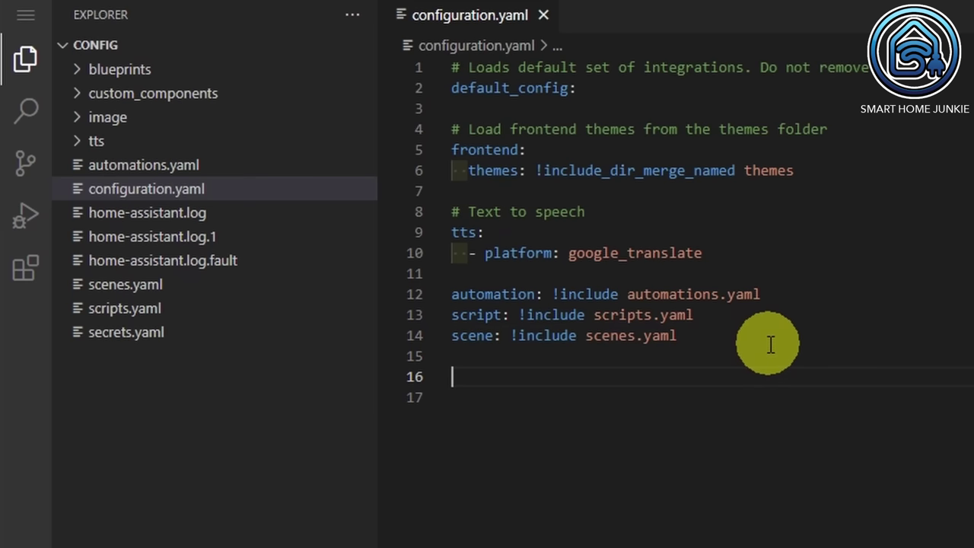
key("ctrl+v")
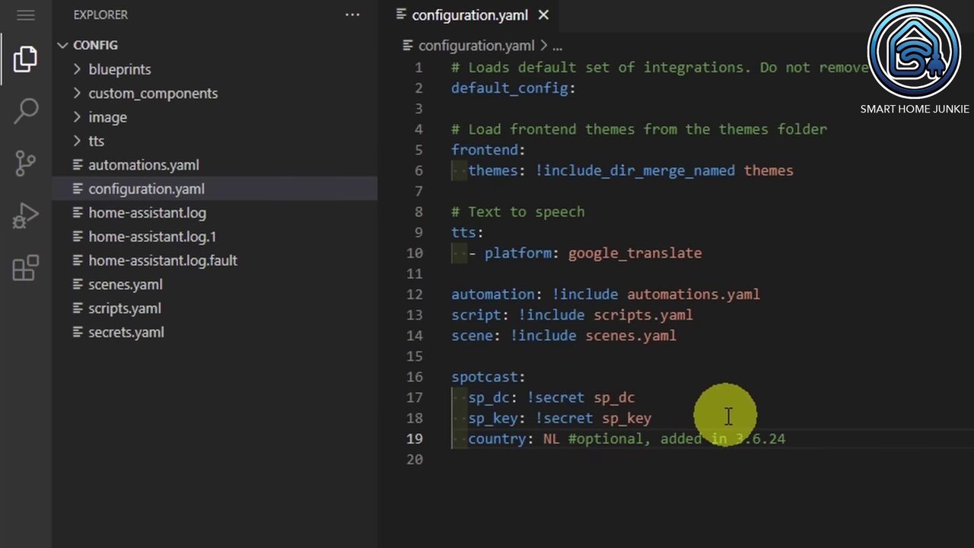
Step: In secrets.yaml, add sp_dc: and sp_key: lines after the some_password entry
left_click(156, 334)
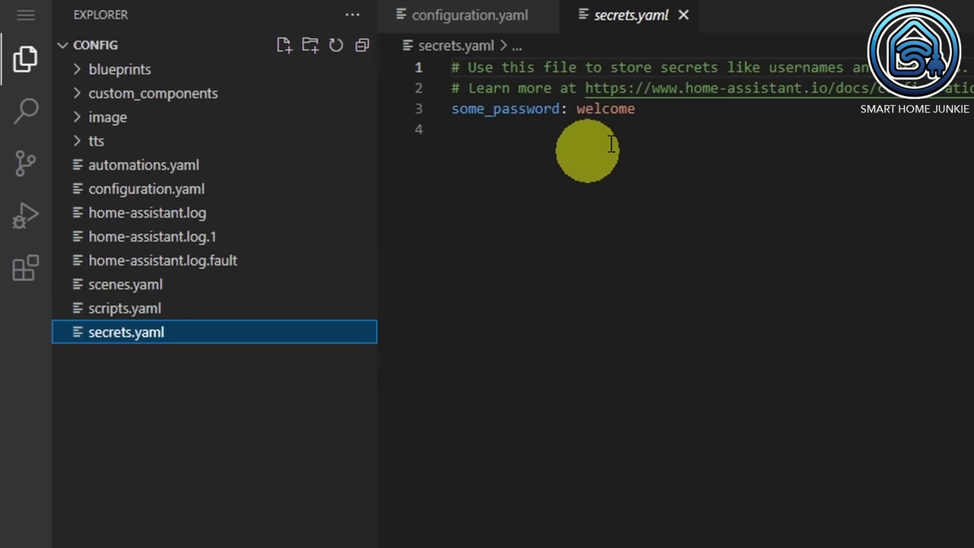
left_click(687, 114)
key("Return")
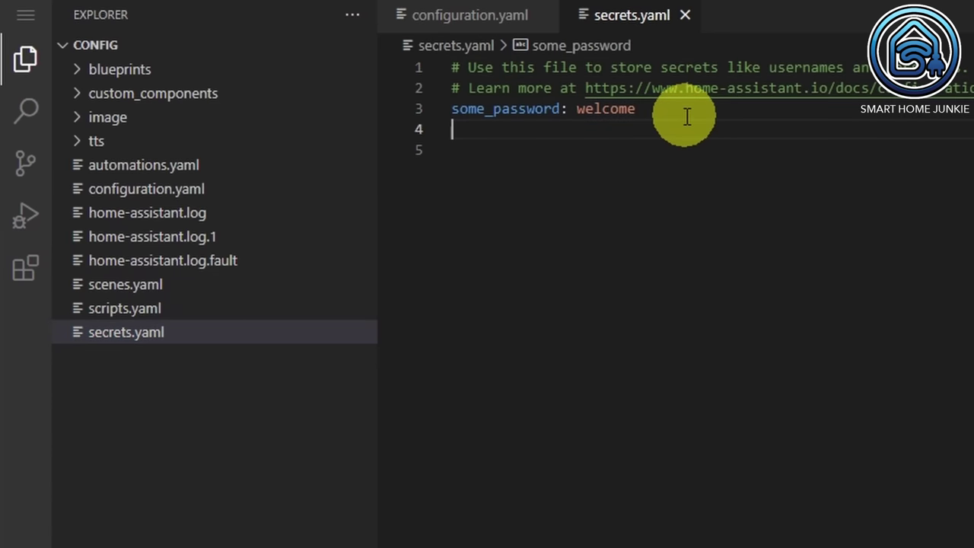
type("sp_")
type("do")
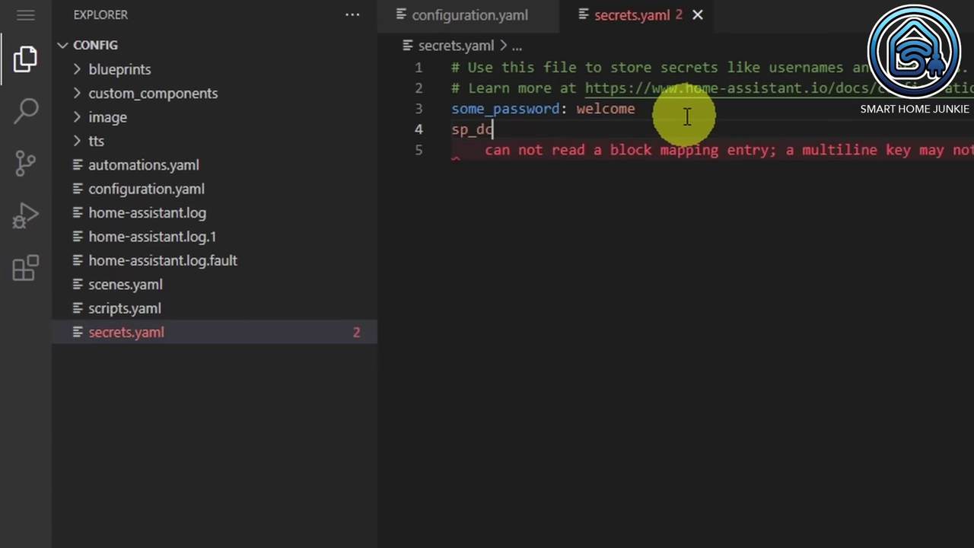
type(":")
key("Escape")
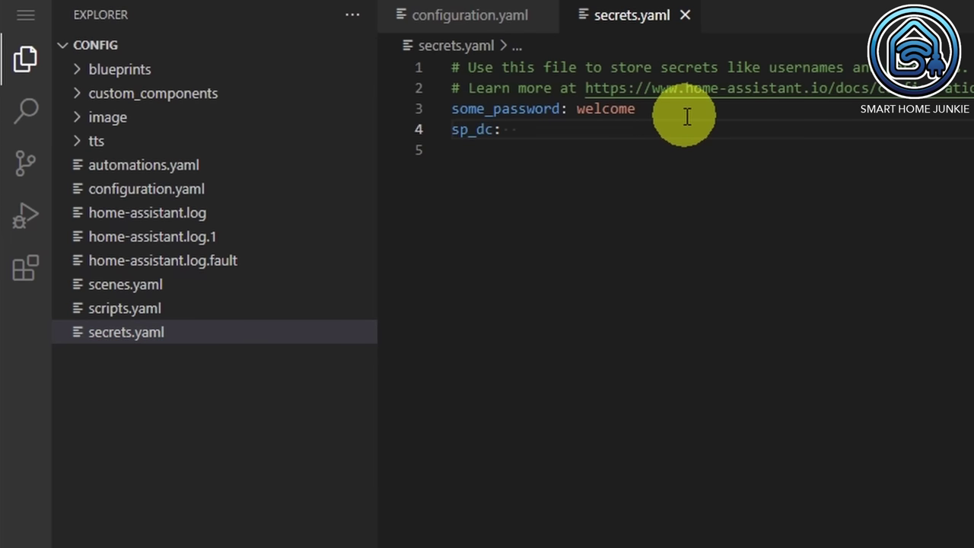
key("Return")
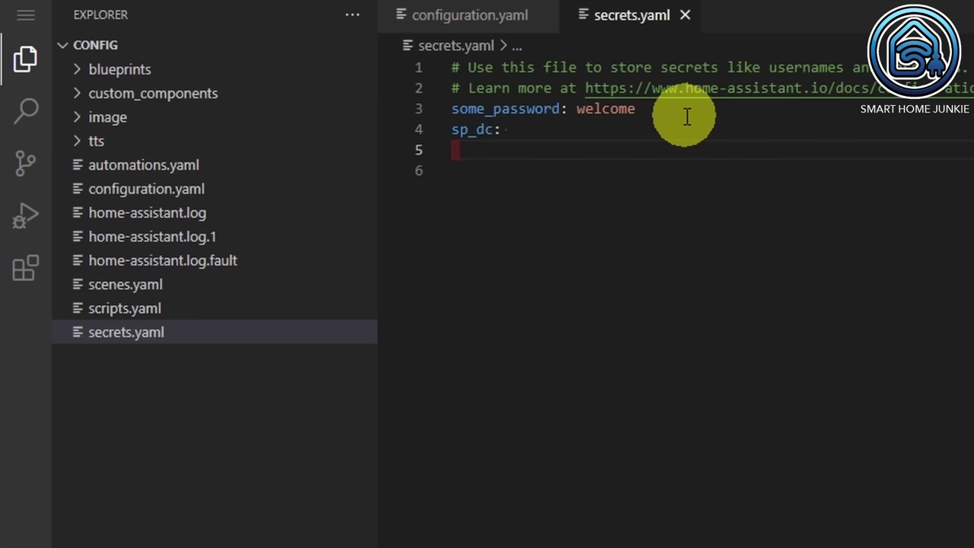
type("sp_key:")
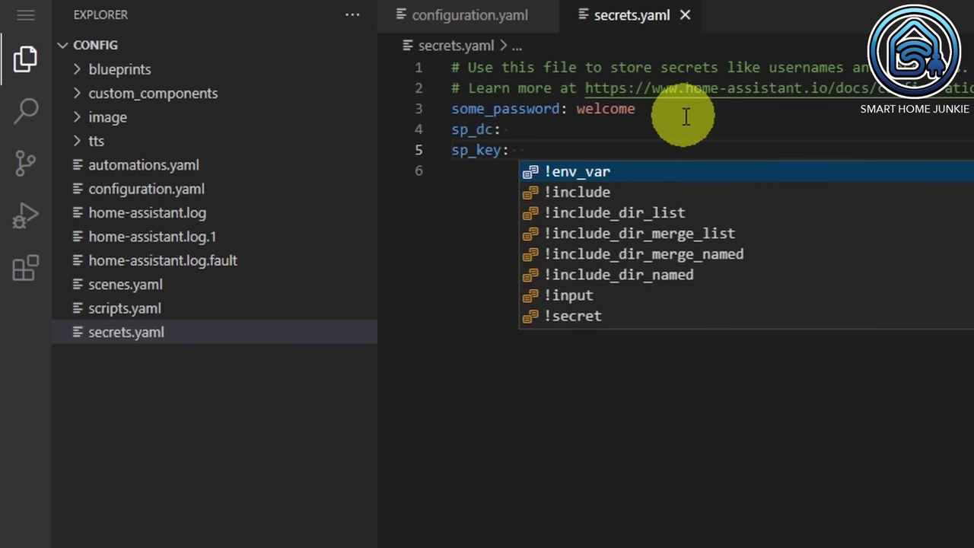
left_click(558, 153)
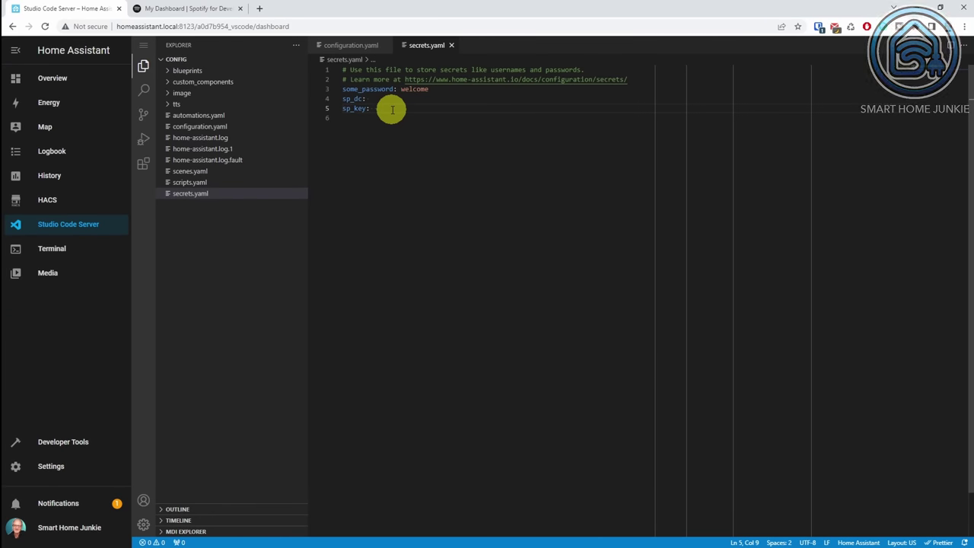
Step: Open open.spotify.com in a new incognito window
left_click(964, 26)
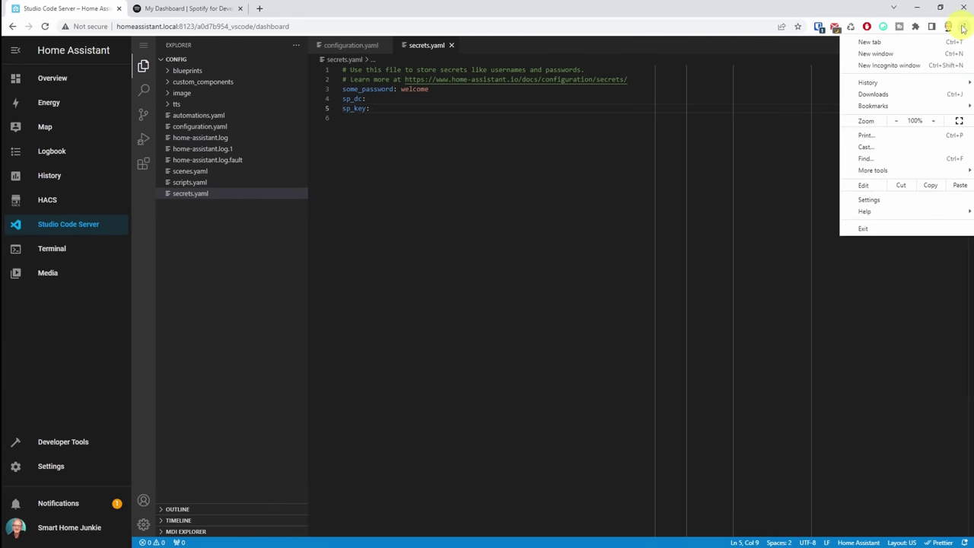
left_click(909, 65)
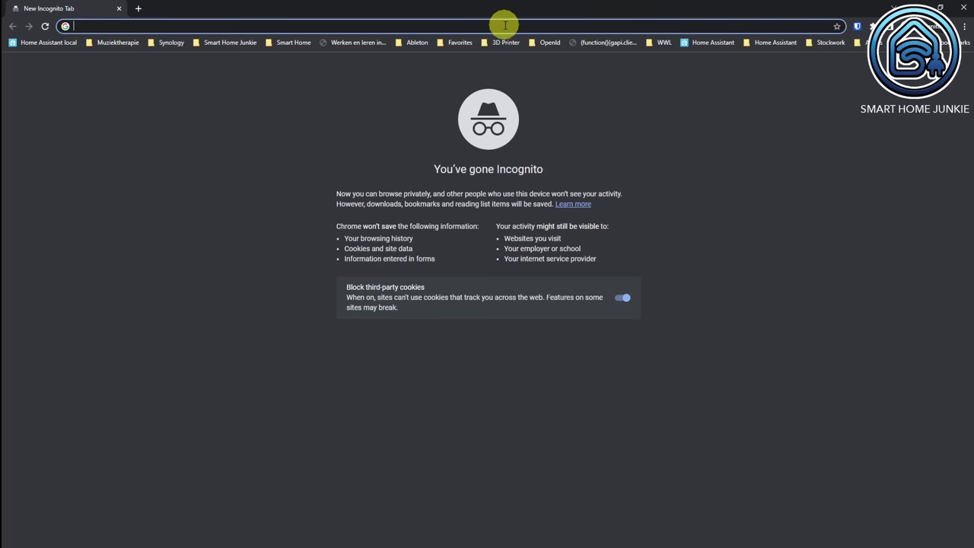
type("open")
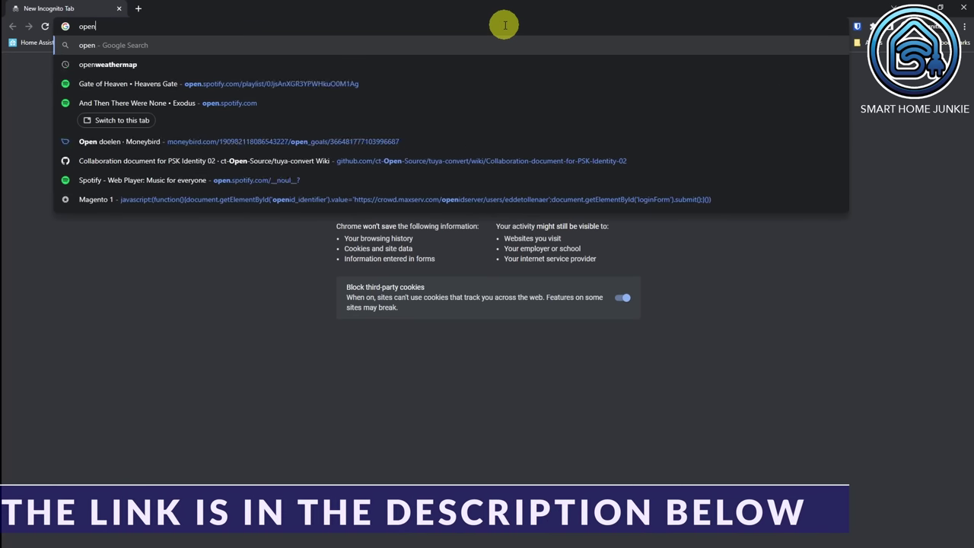
type(".spotify")
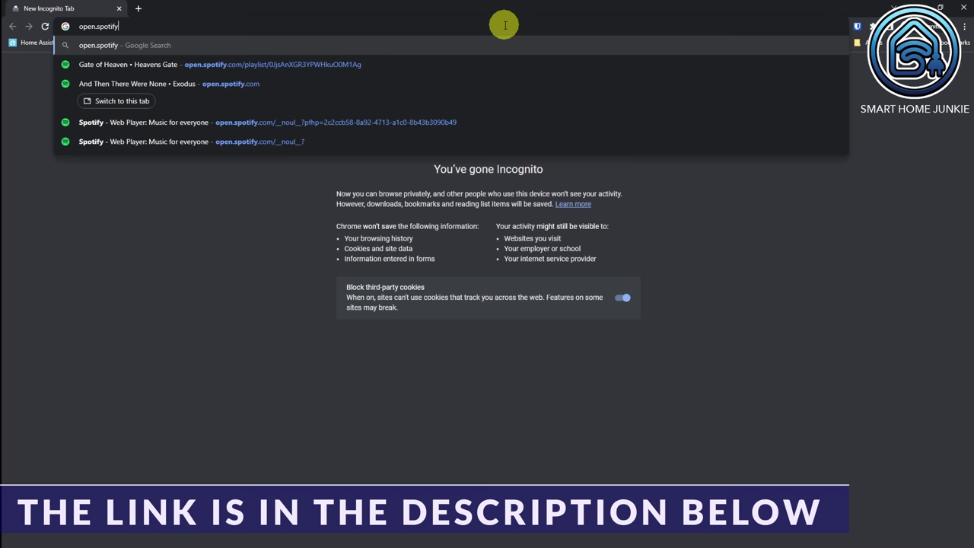
type(".com")
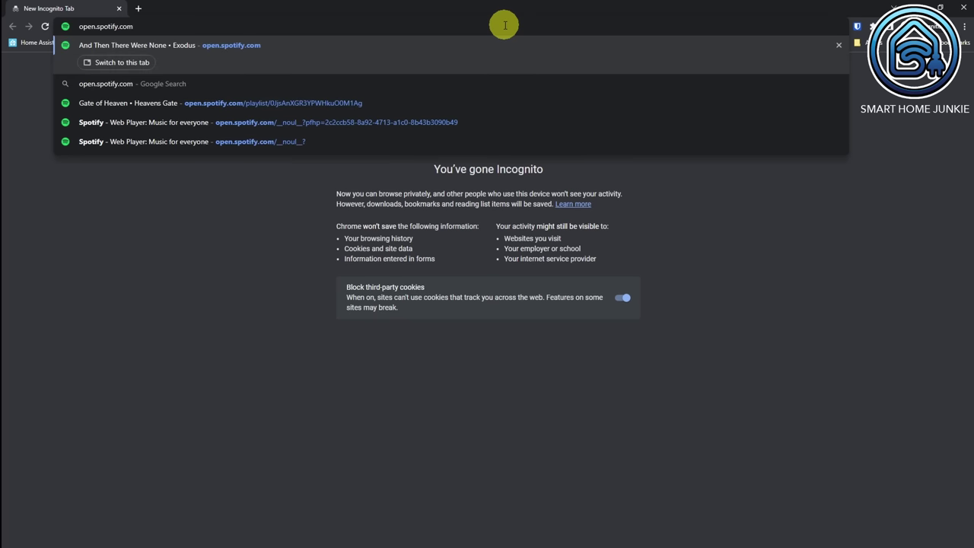
key("Return")
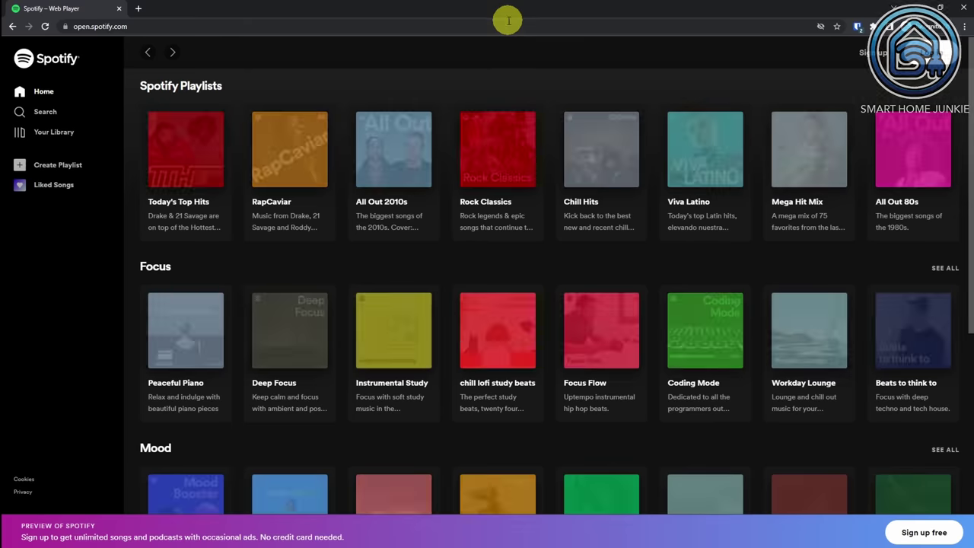
Step: Log in to Spotify using the password manager's saved credentials
left_click(932, 55)
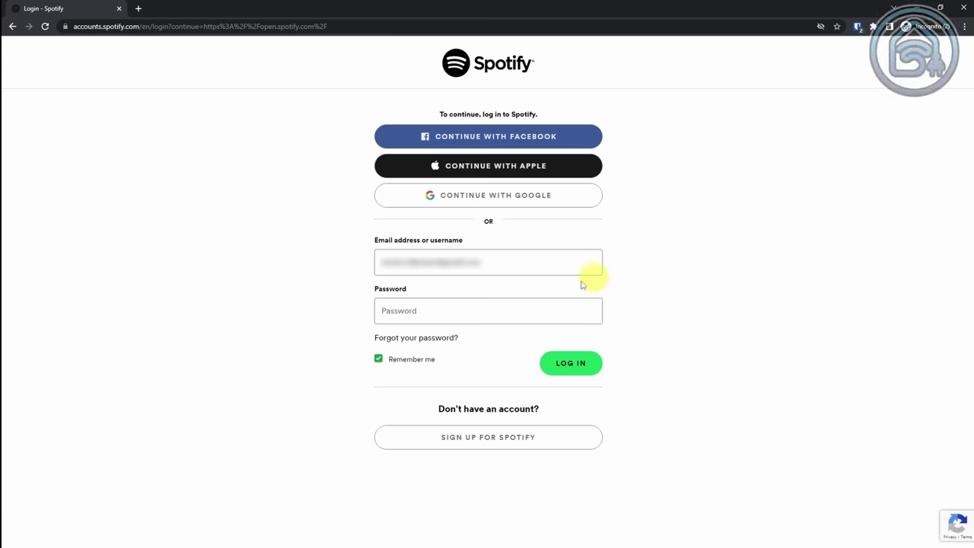
left_click(509, 266)
right_click(509, 267)
mouse_move(580, 413)
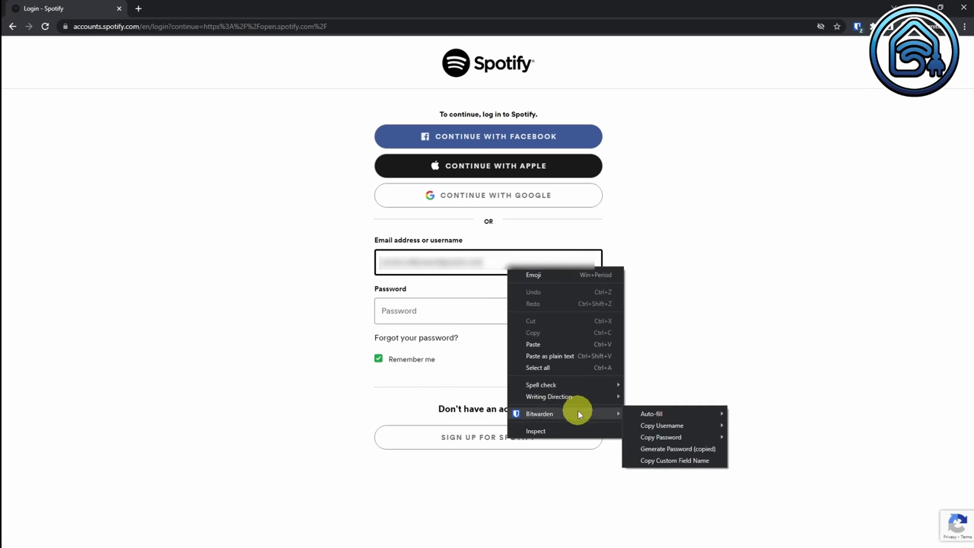
mouse_move(674, 416)
left_click(775, 417)
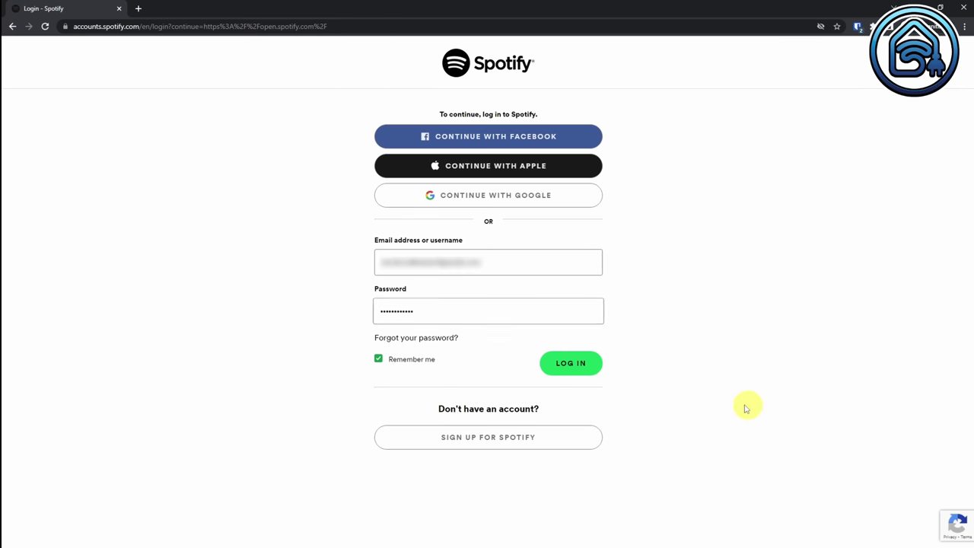
left_click(578, 372)
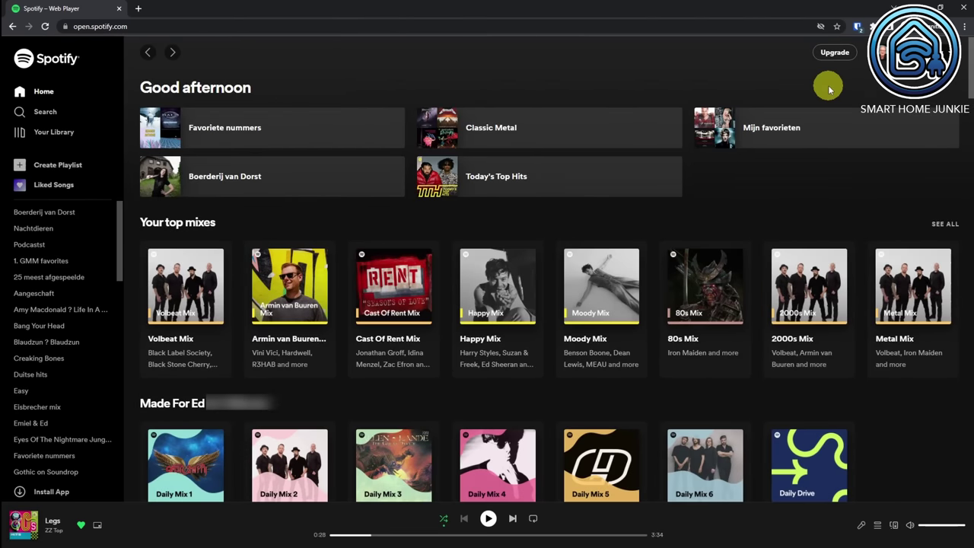
Step: Show the open.spotify.com cookies in Chrome DevTools and select the full sp_dc value
key("F12")
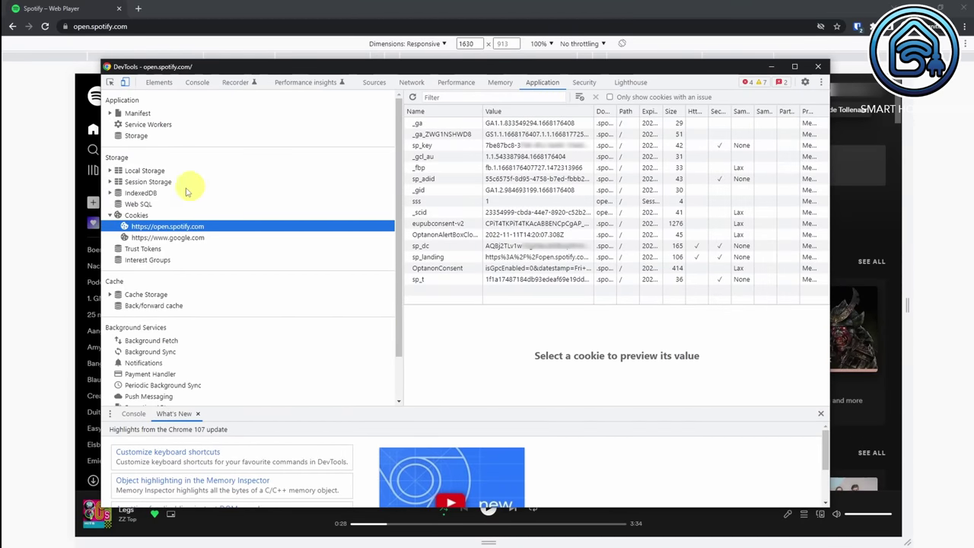
left_click(131, 215)
left_click(163, 226)
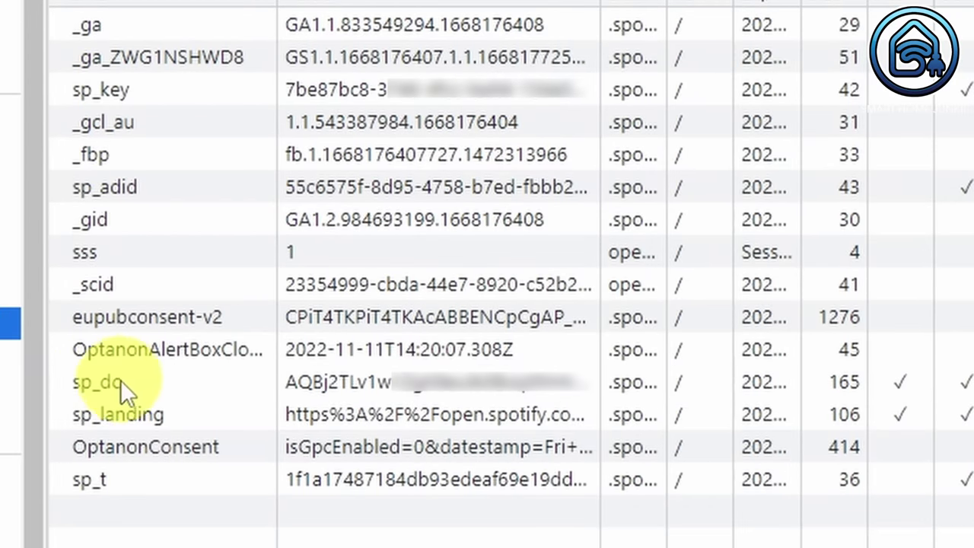
double_click(385, 383)
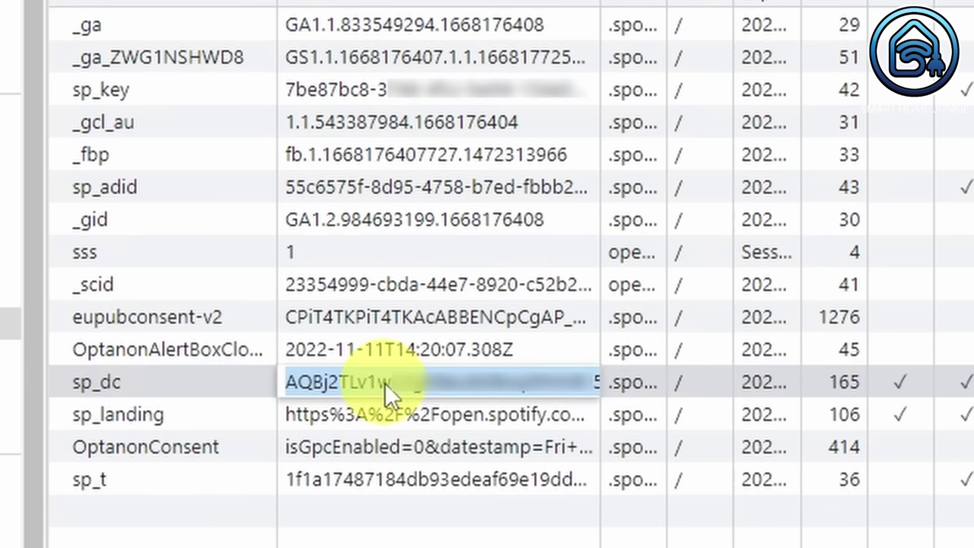
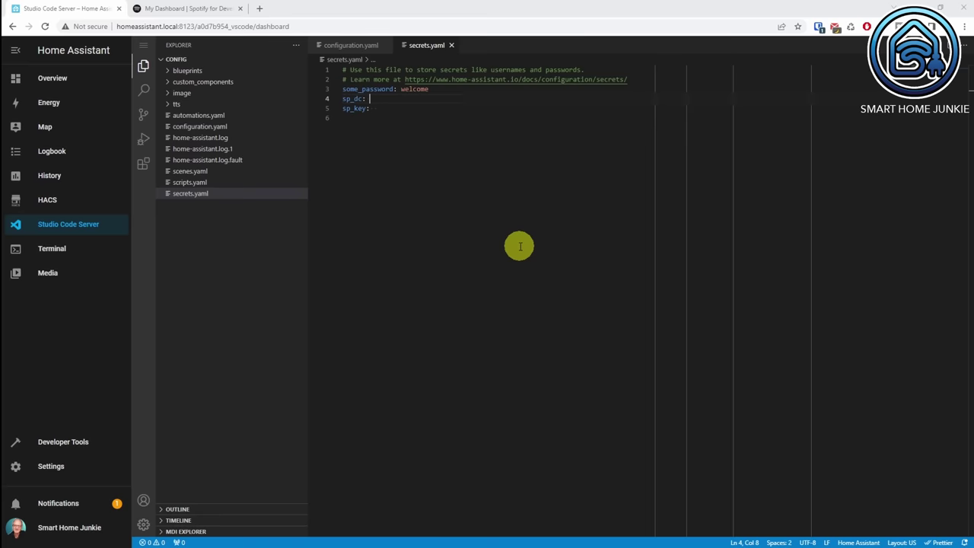
Step: Paste the sp_dc cookie value after sp_dc: in secrets.yaml
left_click(143, 133)
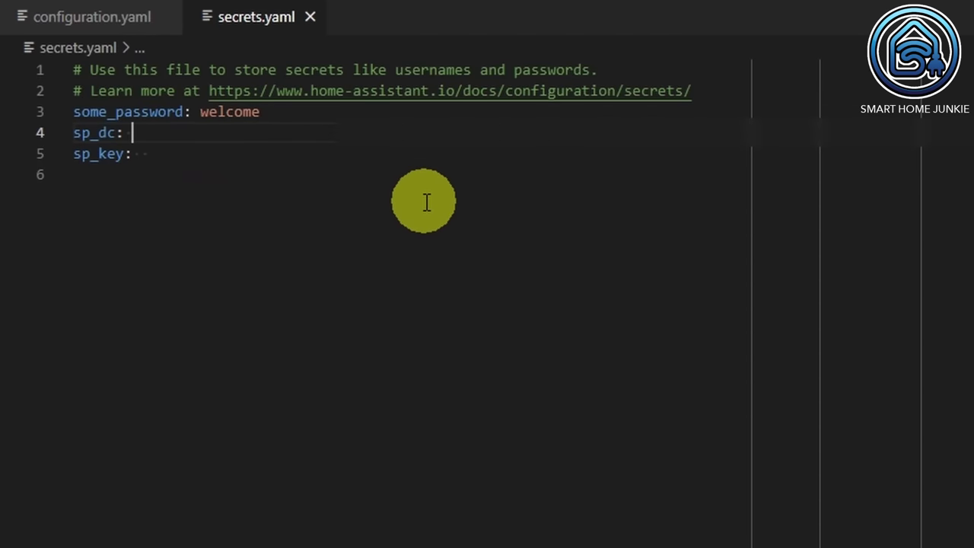
key("ctrl+v")
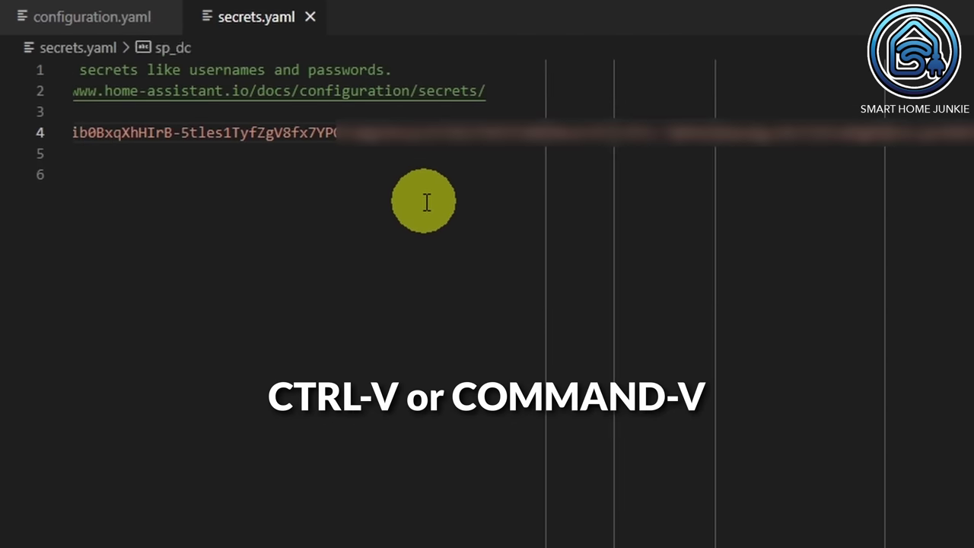
key("Down")
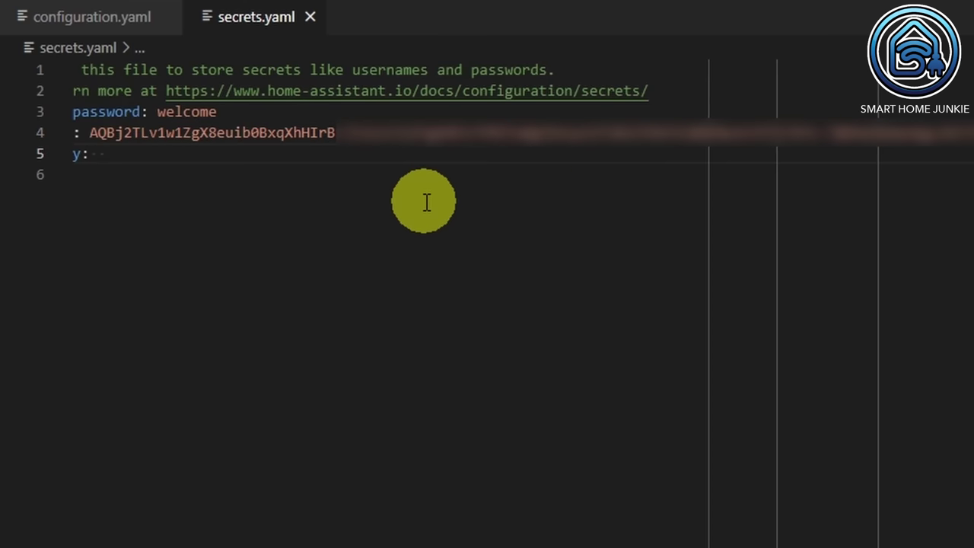
key("Left")
key("Left")
key("Left")
key("Left")
key("Left")
key("Left")
key("Left")
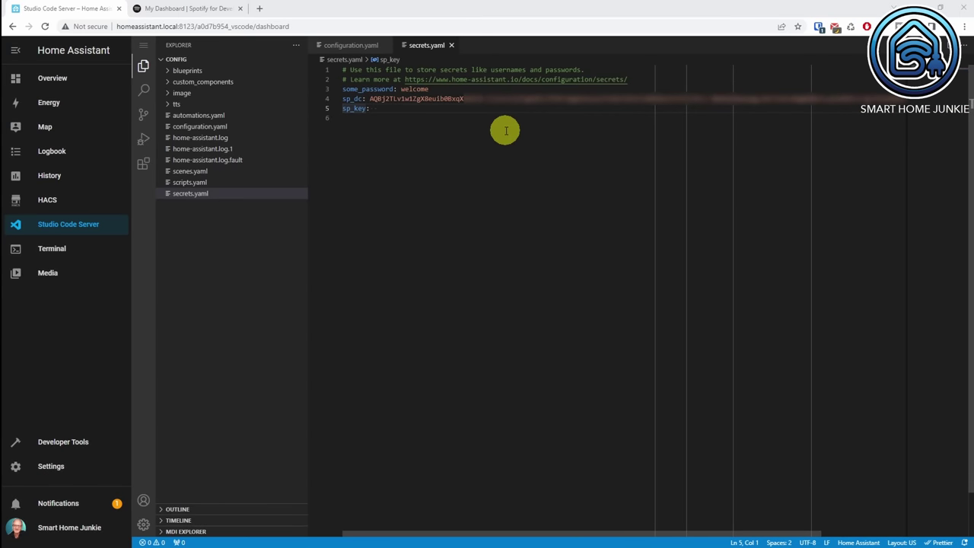
Step: Copy the sp_key cookie from Chrome DevTools and paste it after sp_key:
key("alt+Tab")
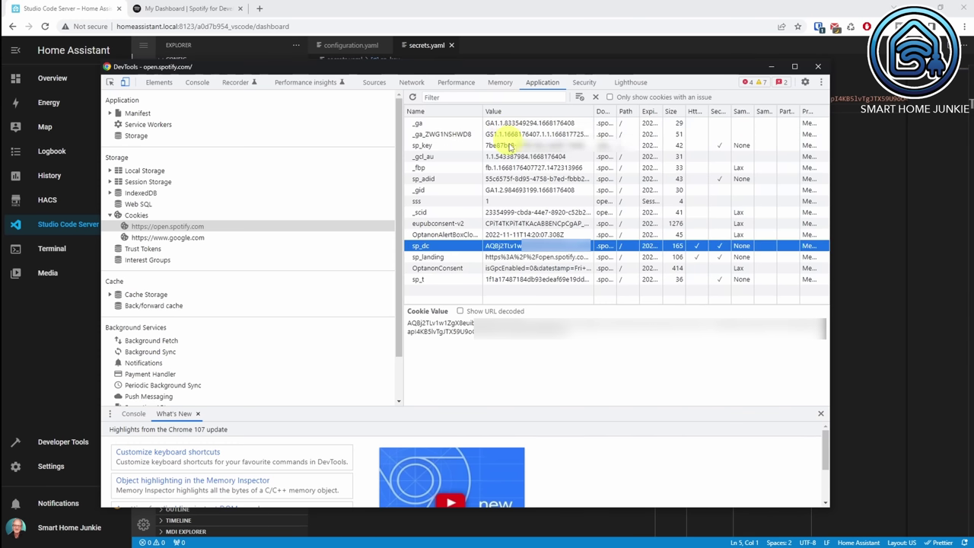
double_click(509, 145)
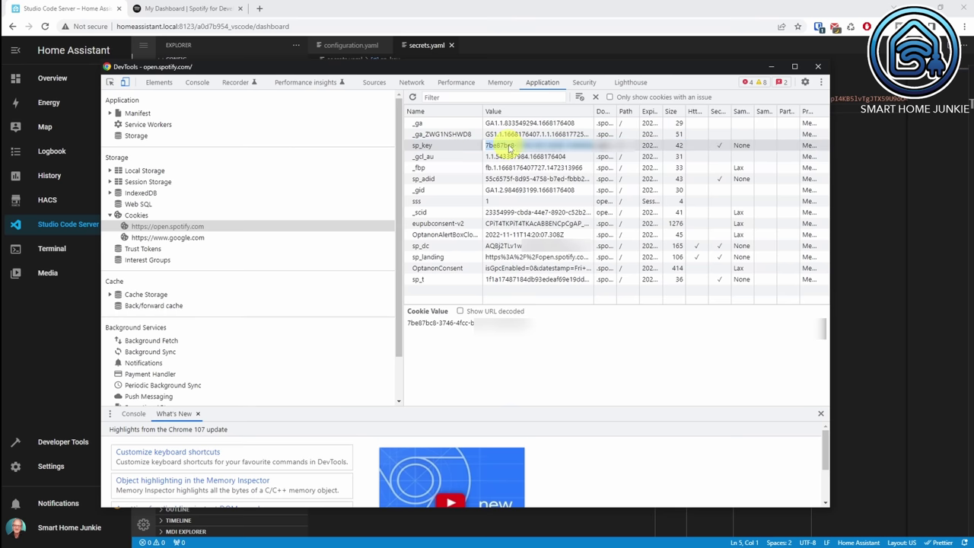
key("alt+Tab")
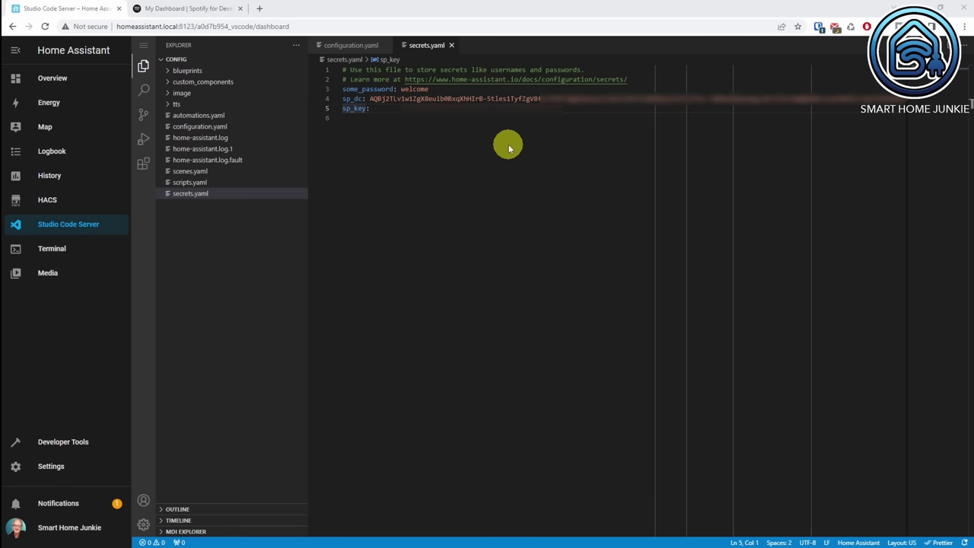
left_click(385, 110)
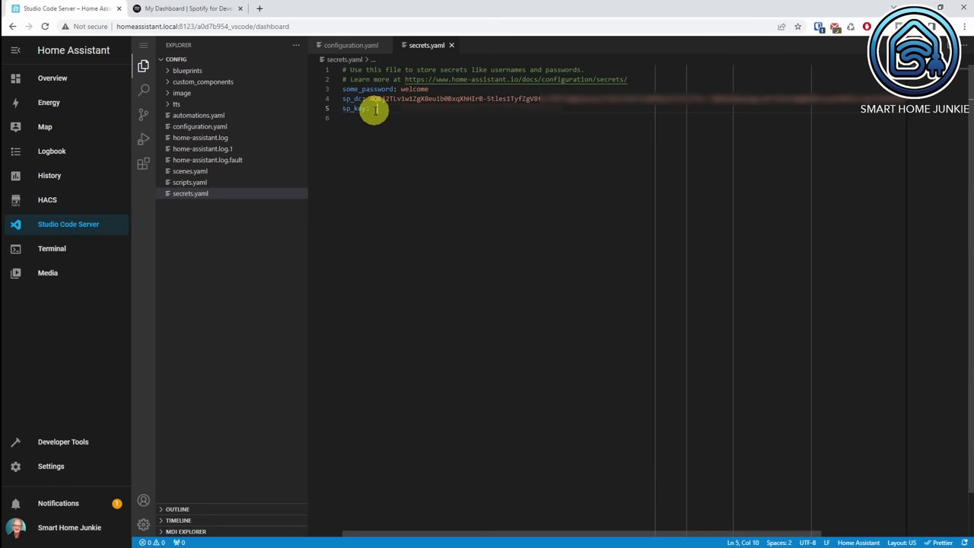
key("BackSpace")
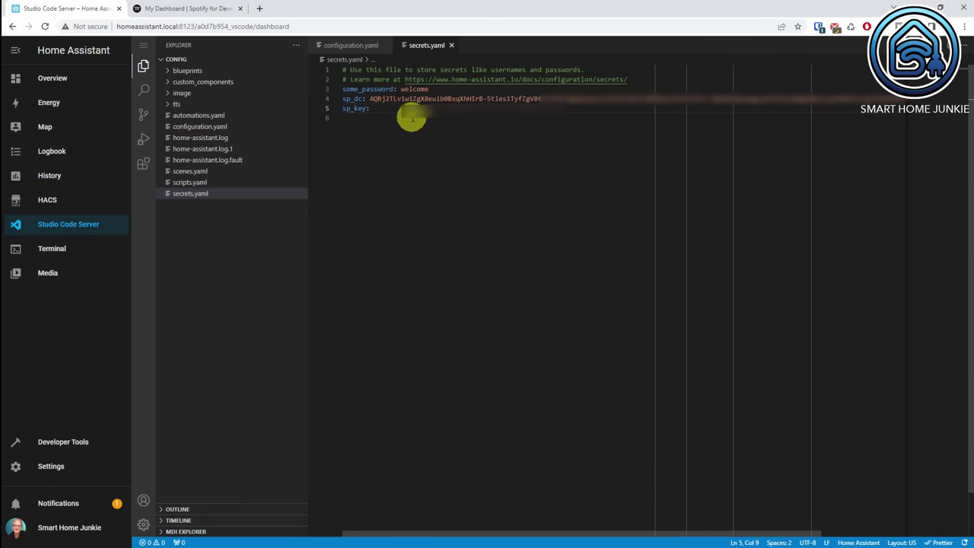
key("ctrl+v")
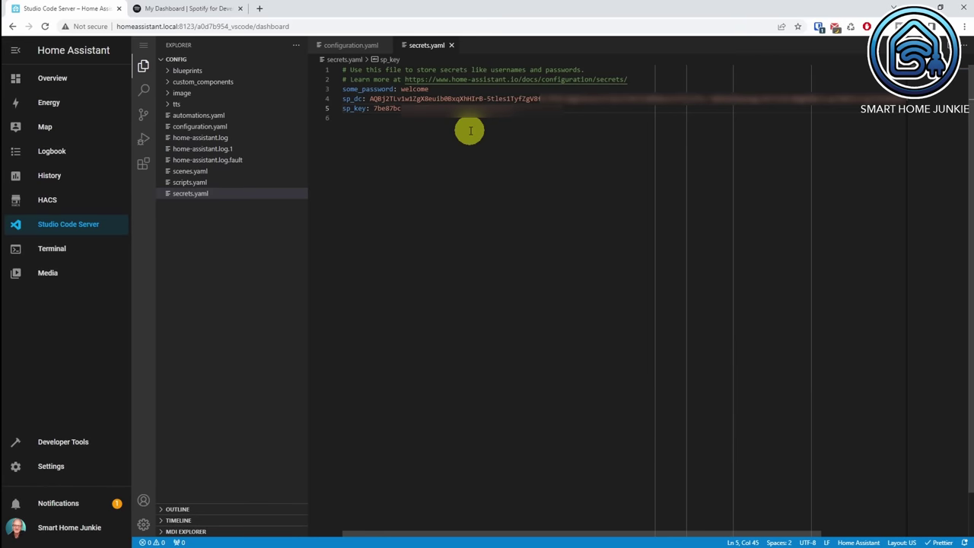
Step: Restart Home Assistant from Settings > System and confirm the restart
left_click(51, 469)
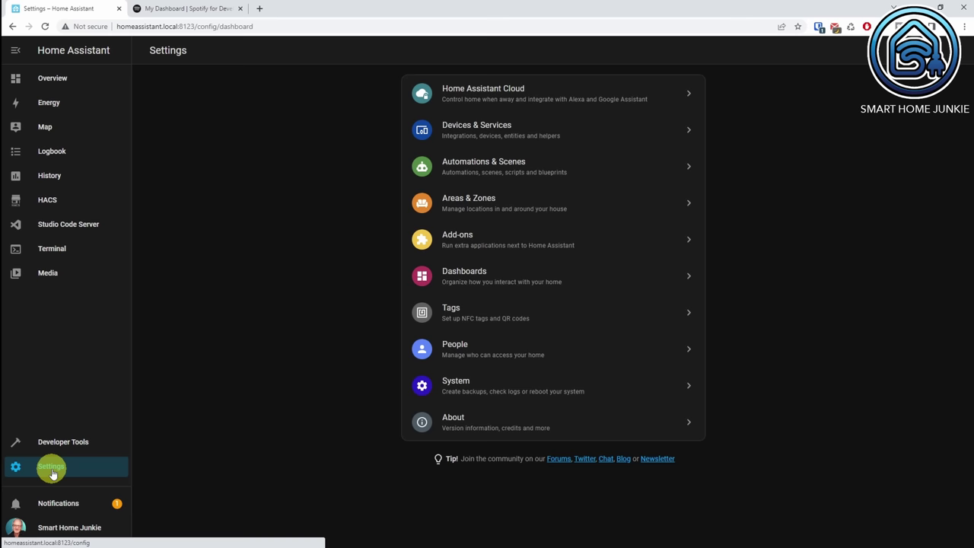
left_click(455, 385)
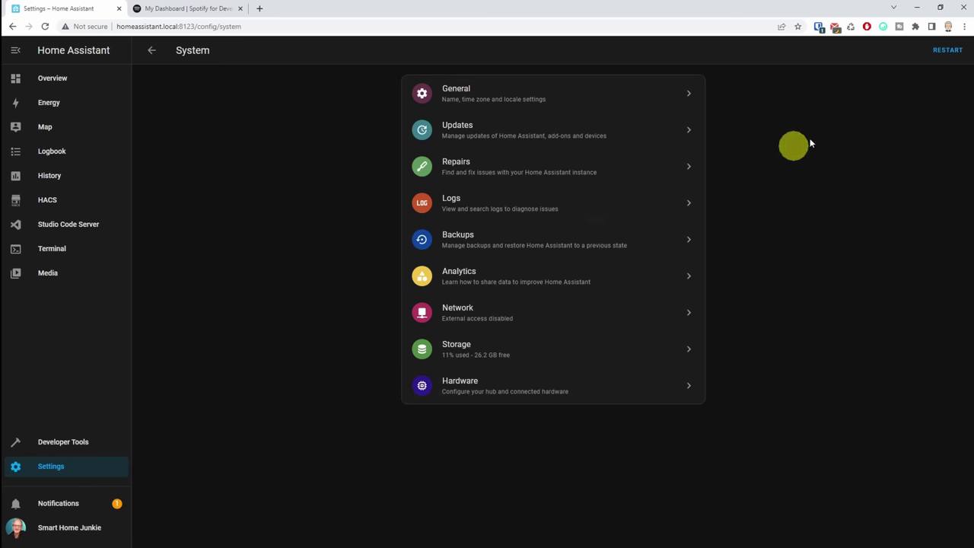
left_click(944, 49)
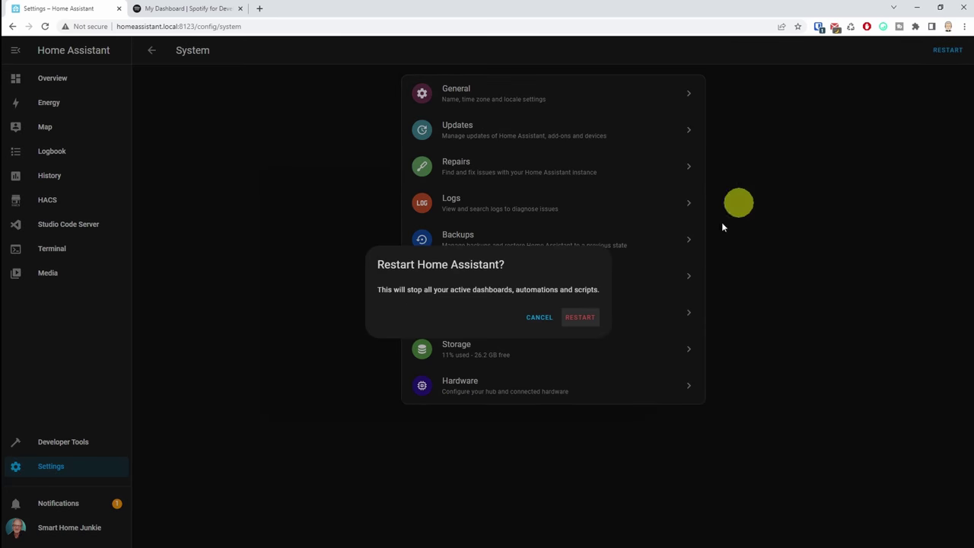
left_click(579, 321)
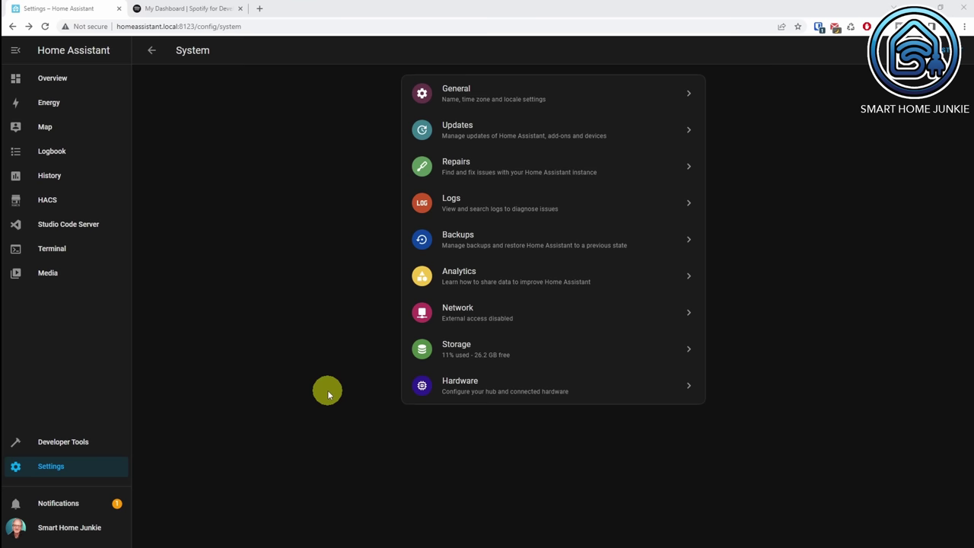
left_click(260, 8)
left_click(256, 26)
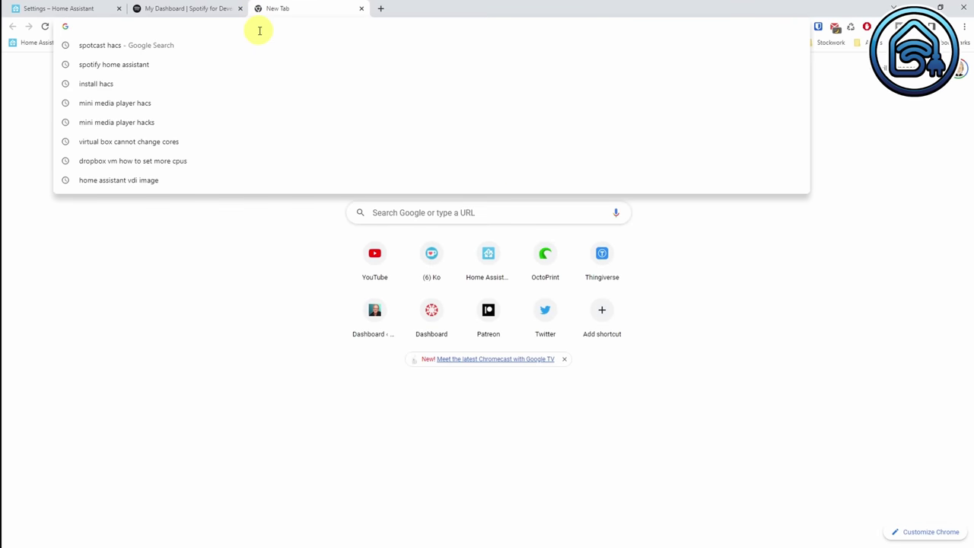
type("www.")
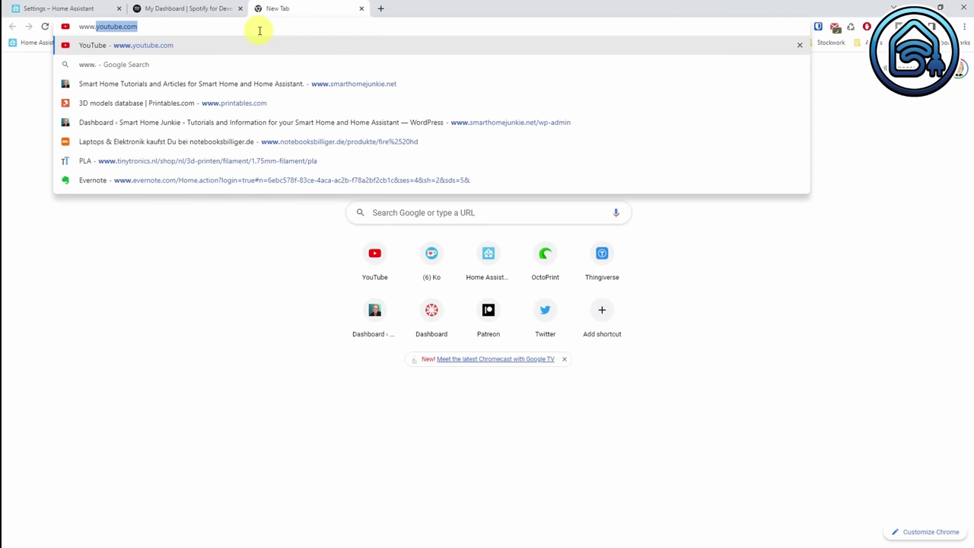
type("spotify")
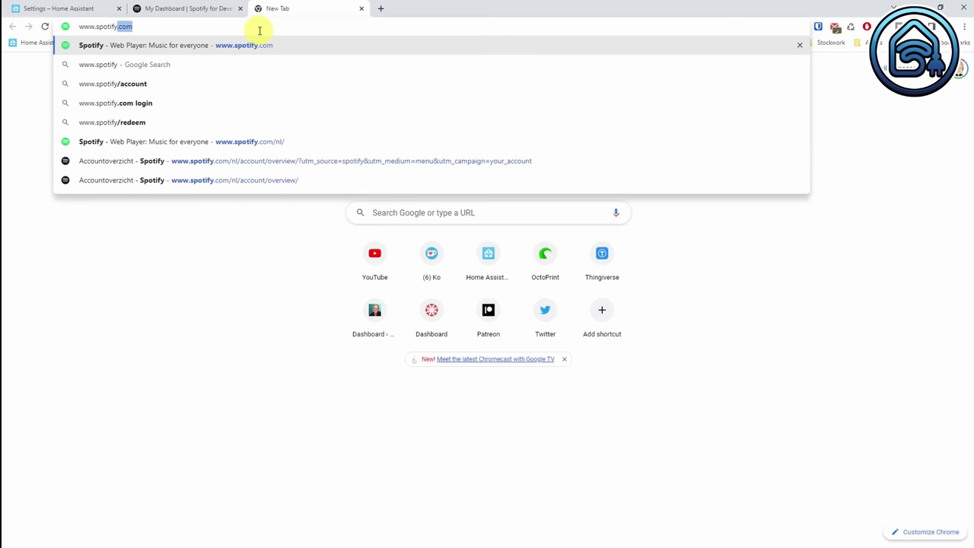
type(".com")
key("Return")
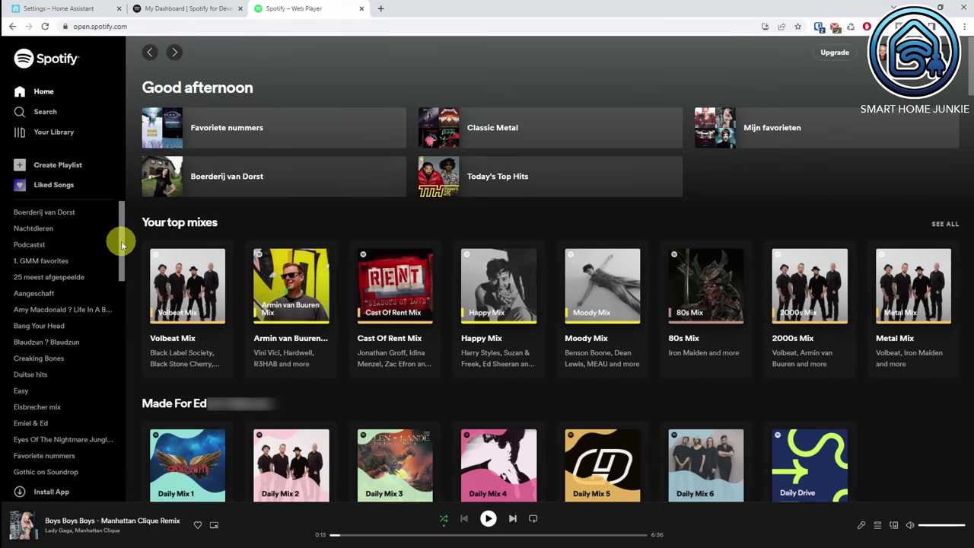
Step: Open the Mijn favorieten playlist, select its ID in the URL, and return to Home Assistant
left_click_drag(122, 243, 116, 300)
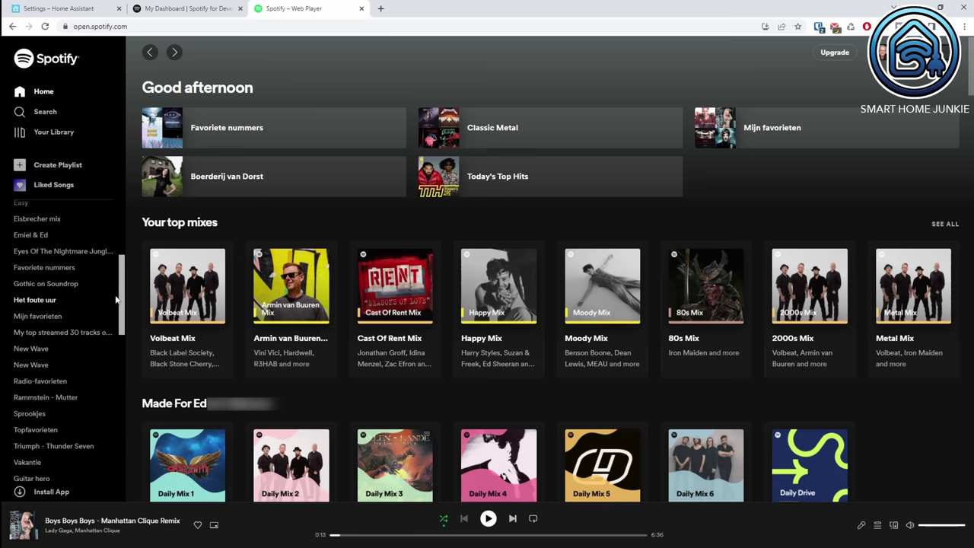
left_click(38, 317)
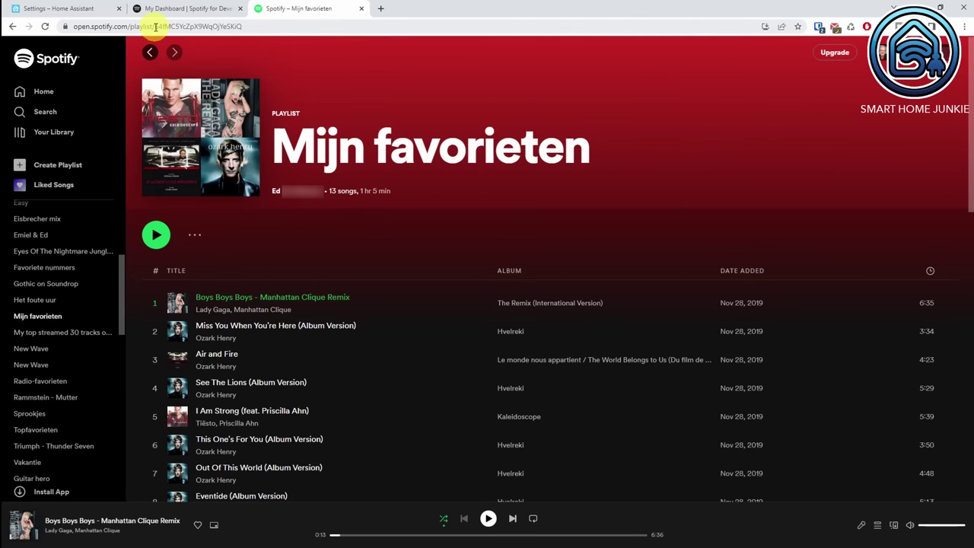
left_click_drag(156, 26, 162, 27)
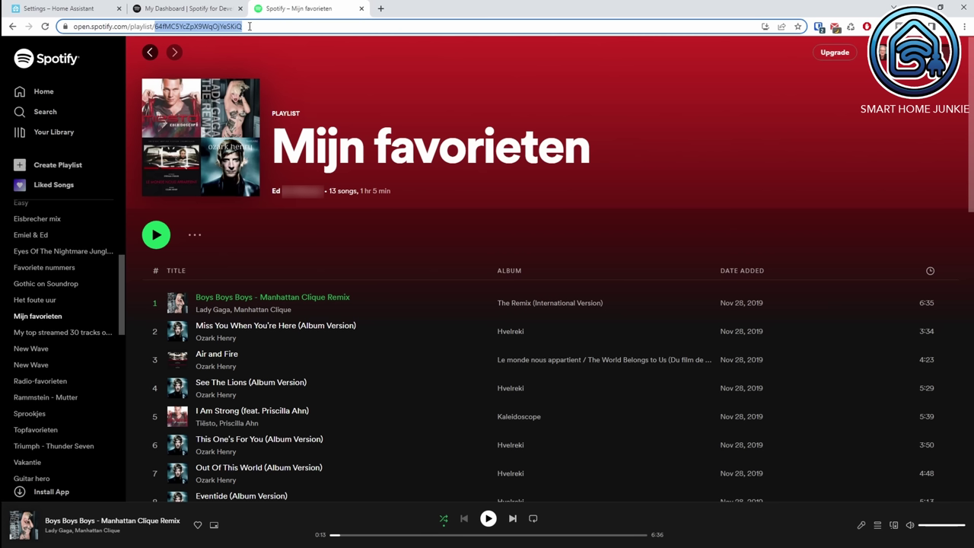
left_click_drag(249, 26, 263, 27)
key("ctrl+c")
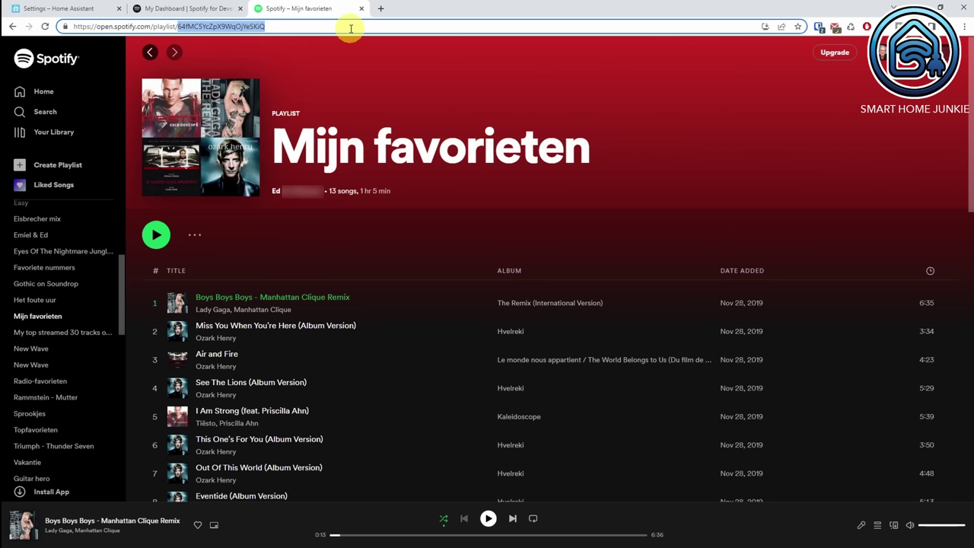
left_click(68, 9)
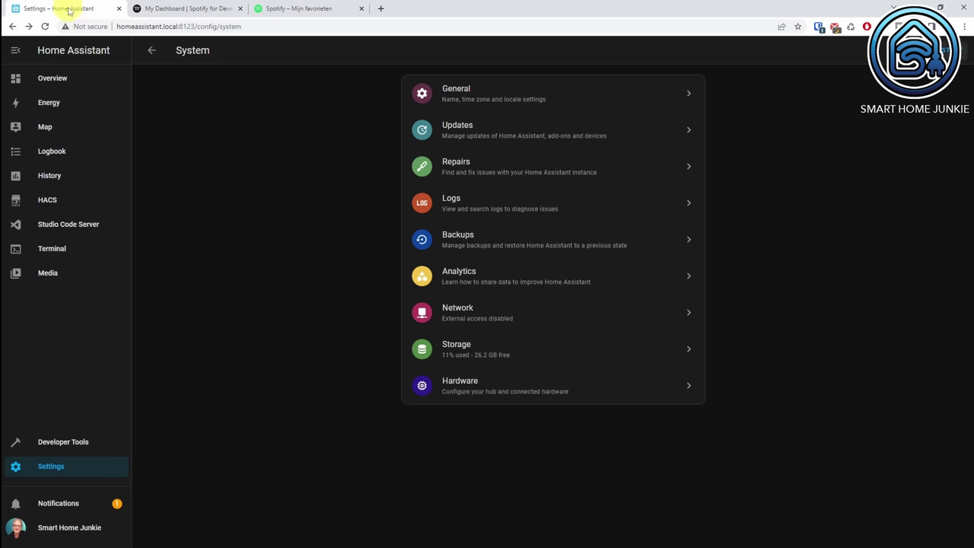
Step: In Developer Tools Services, choose Spotcast: start with device name Chromecast Audio
left_click(52, 444)
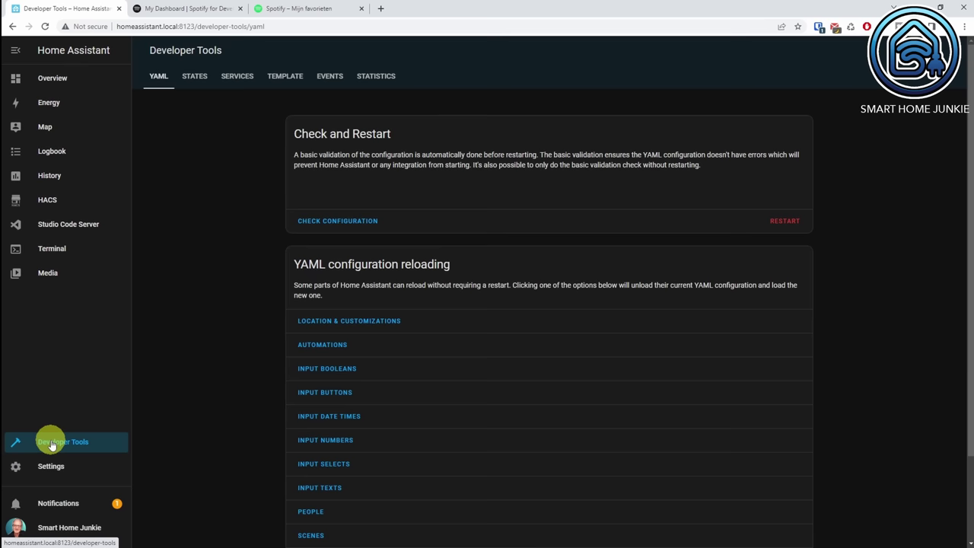
left_click(239, 79)
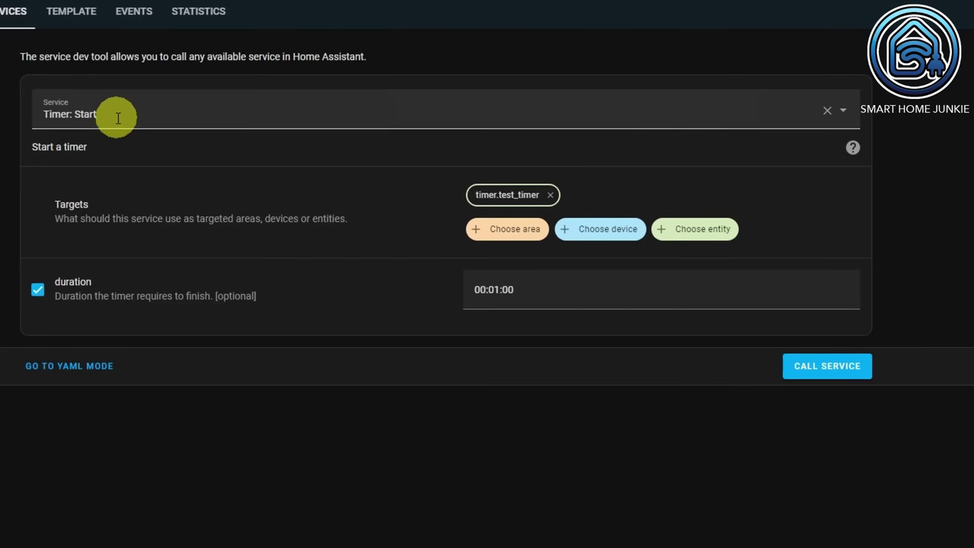
left_click(319, 152)
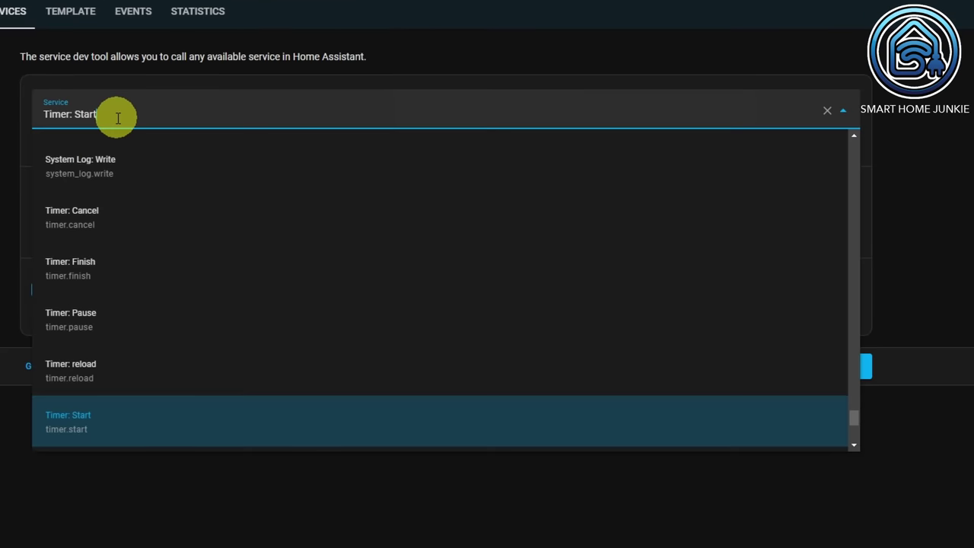
key("BackSpace")
key("BackSpace")
key("BackSpace")
key("BackSpace")
key("BackSpace")
key("BackSpace")
key("BackSpace")
key("BackSpace")
key("BackSpace")
key("BackSpace")
key("BackSpace")
key("BackSpace")
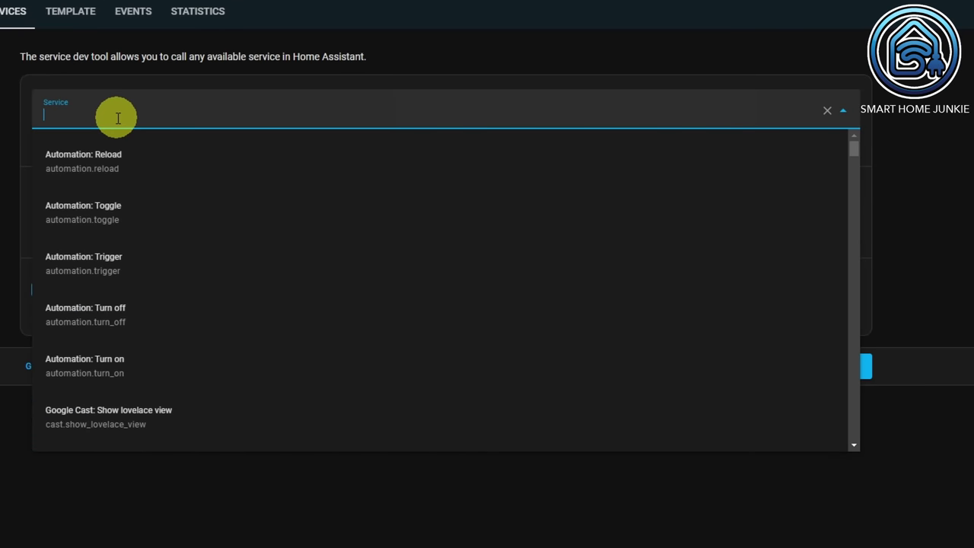
type("spotcast")
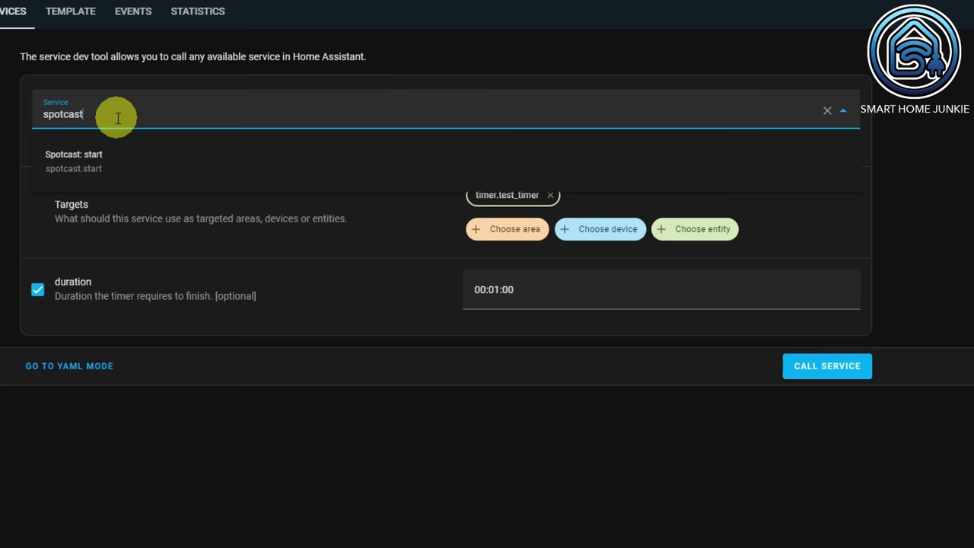
left_click(70, 160)
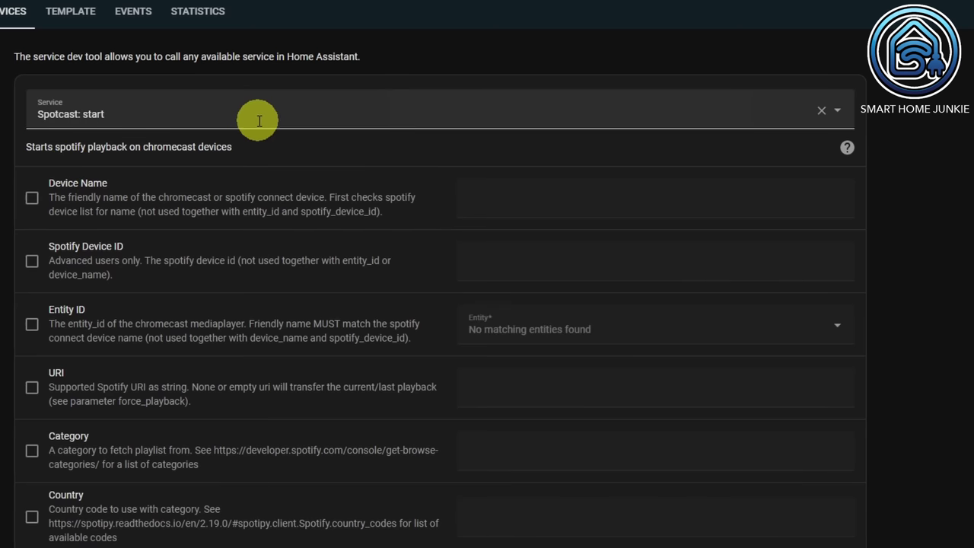
left_click(31, 198)
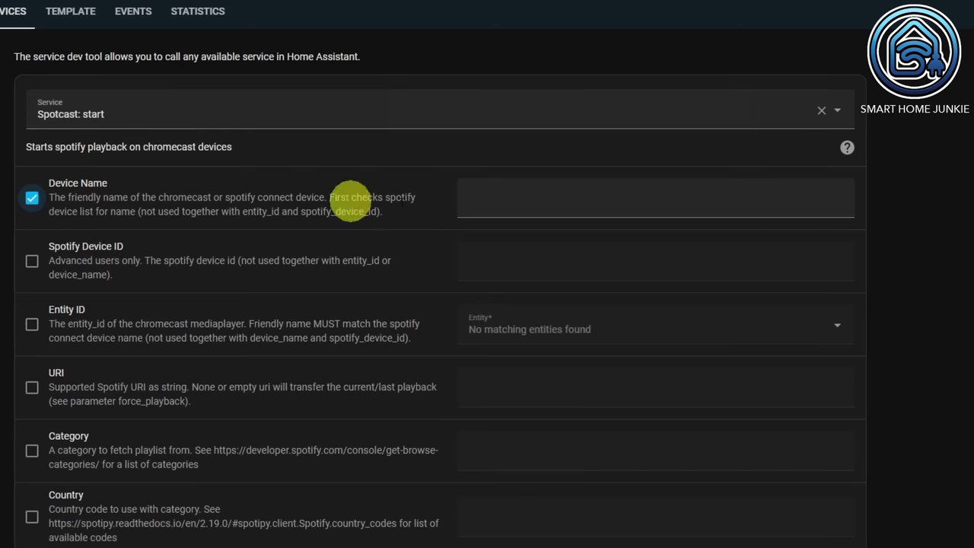
left_click(472, 199)
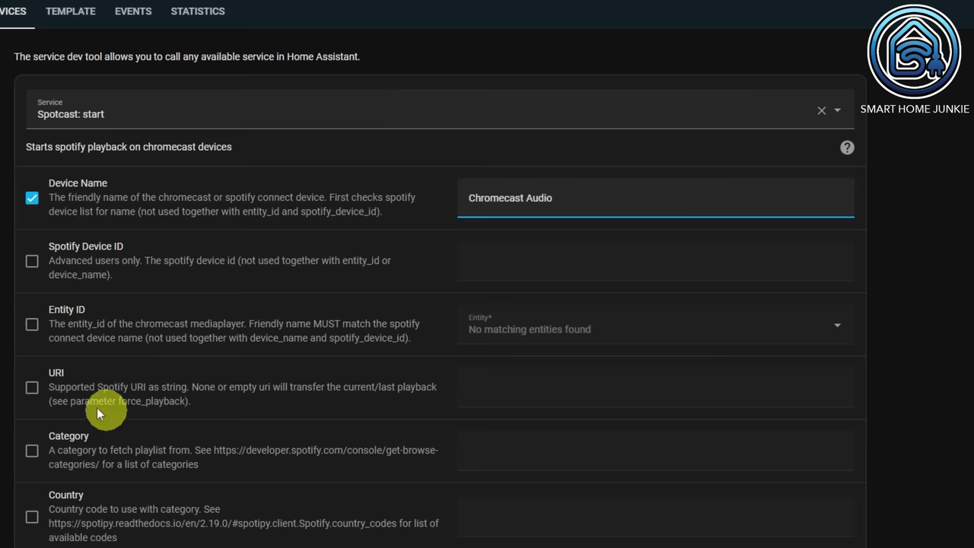
Step: Set the URI to spotify:playlist:<id> and enable Random Song
left_click(32, 388)
left_click(492, 389)
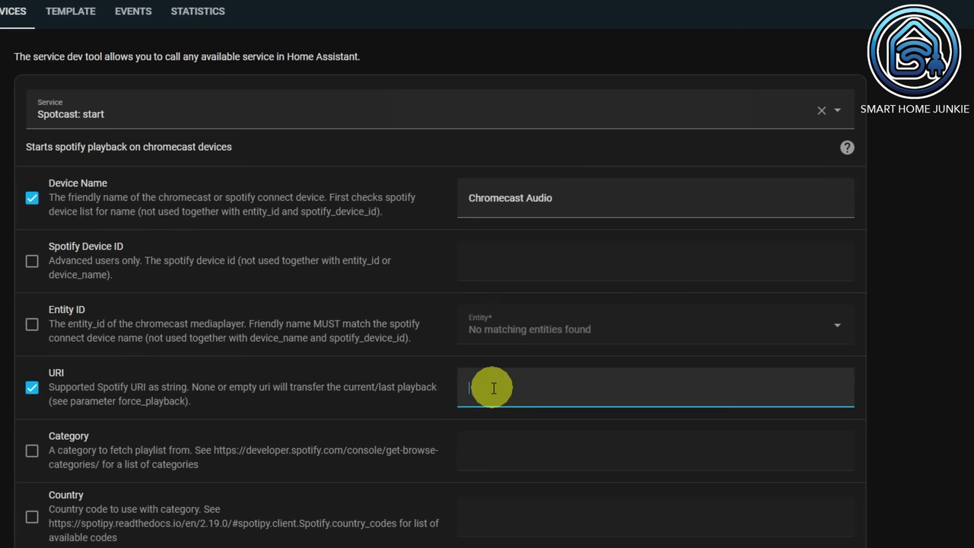
type("spotify:playlist:")
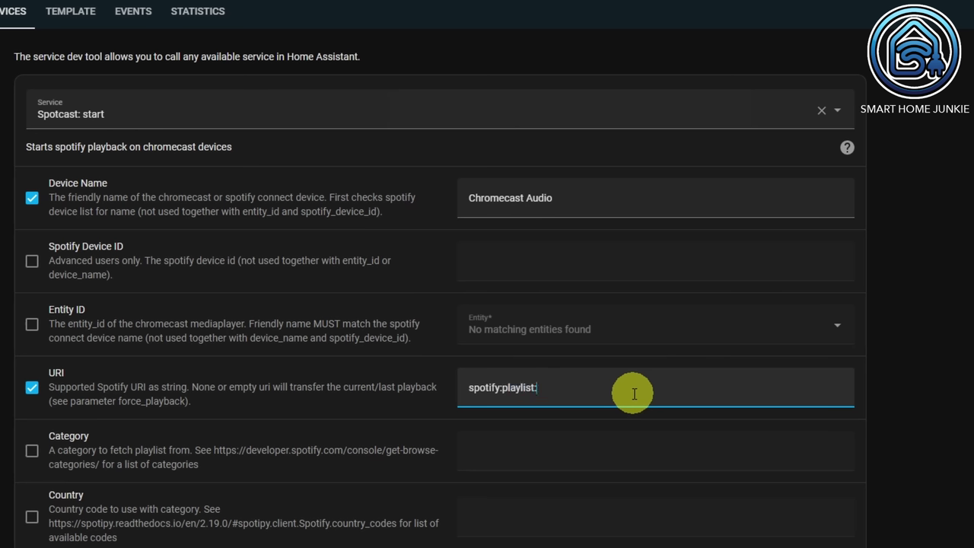
key("ctrl+v")
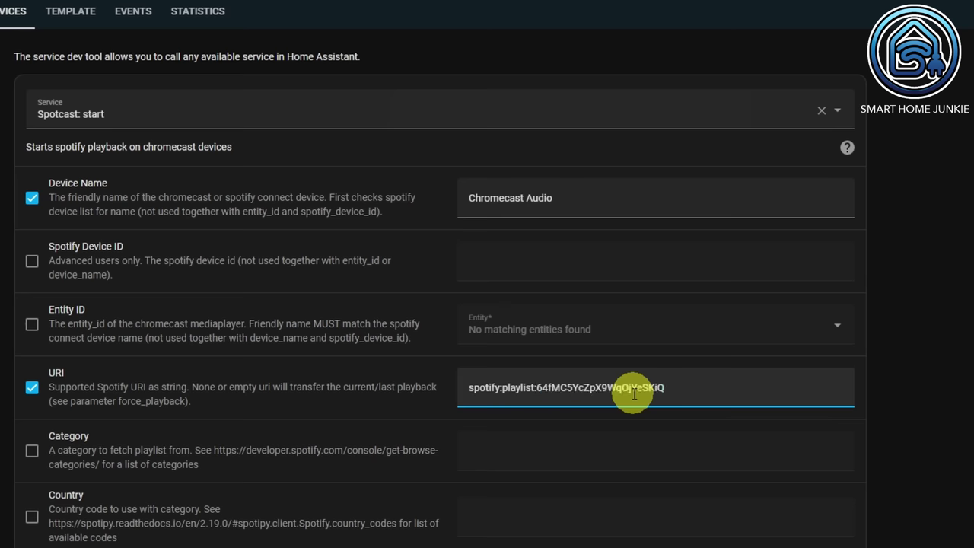
scroll(634, 394, "down", 5)
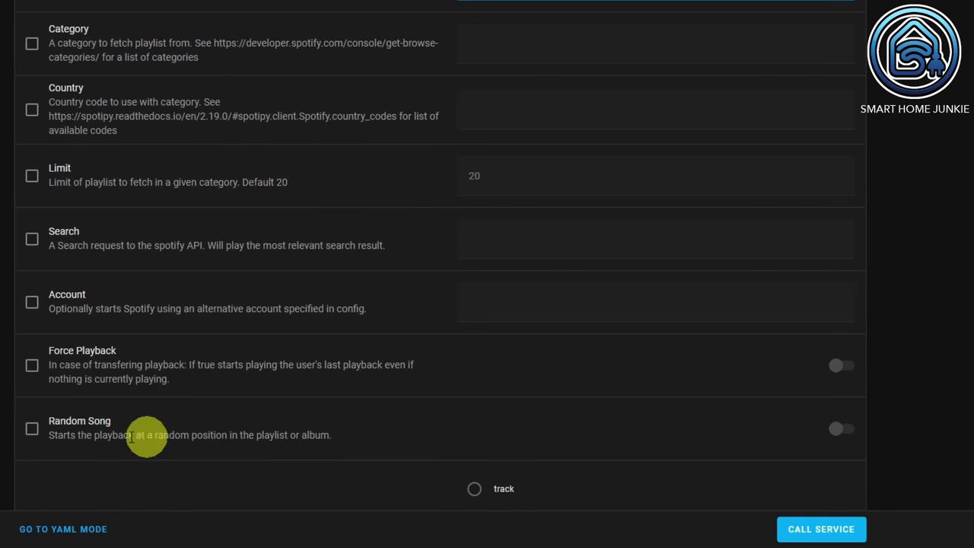
left_click(32, 430)
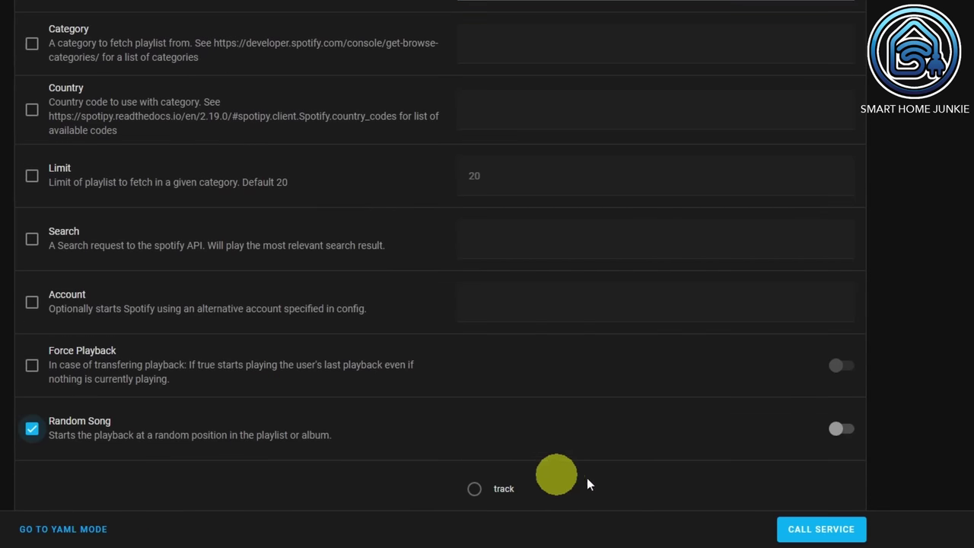
scroll(636, 474, "down", 3)
scroll(636, 474, "down", 2)
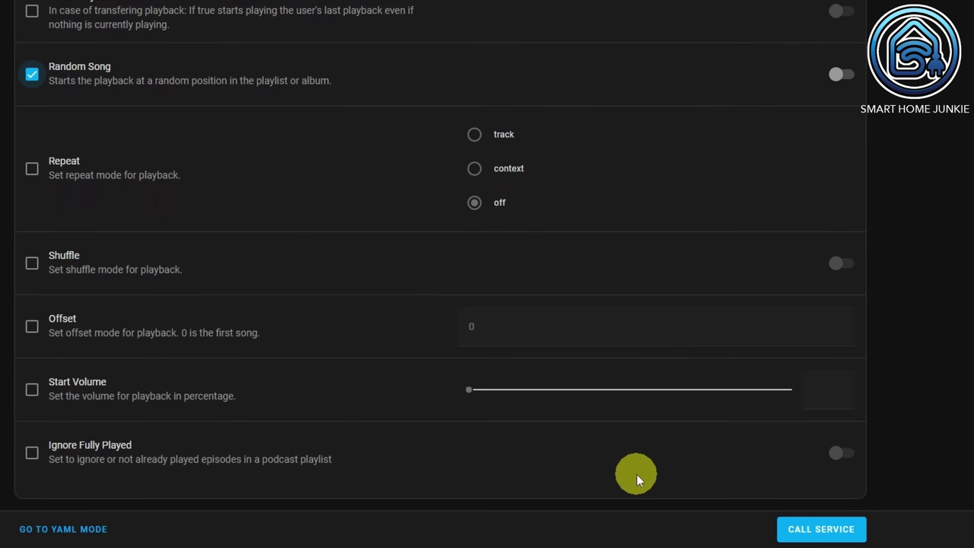
Step: Call the Spotcast start service for the playlist, then go to HACS
left_click(822, 537)
left_click(822, 537)
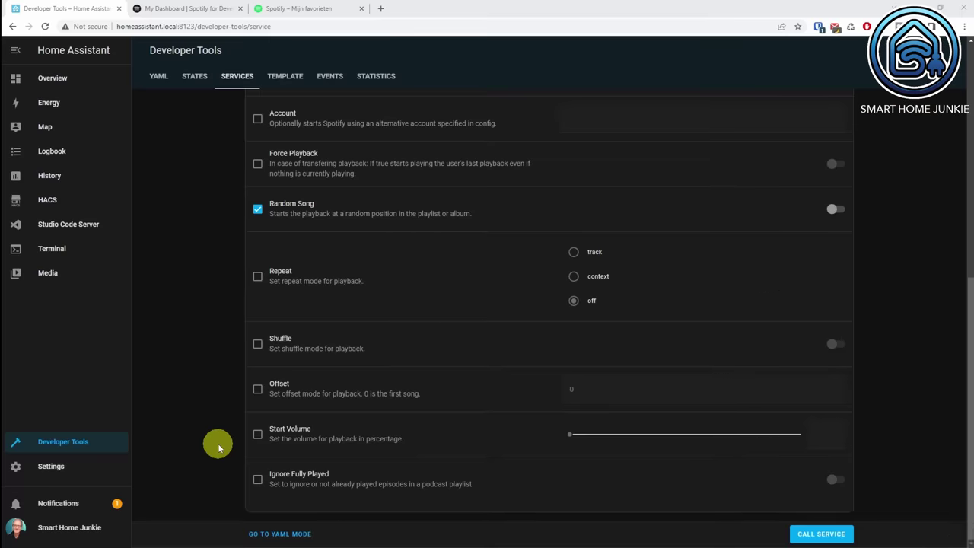
left_click(46, 199)
Step: Search HACS Frontend for mini-media, download Mini Media Player v1.16.4, and reload
left_click(475, 131)
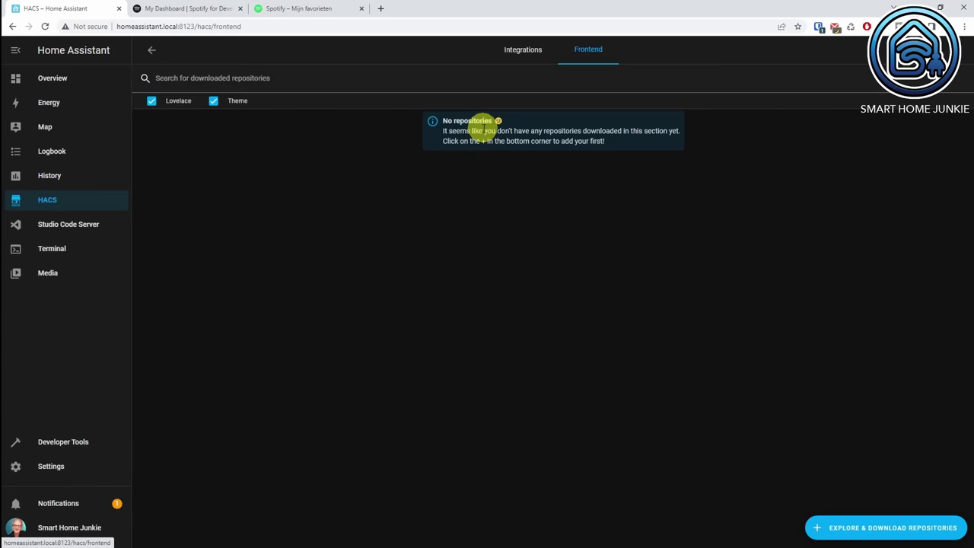
left_click(873, 528)
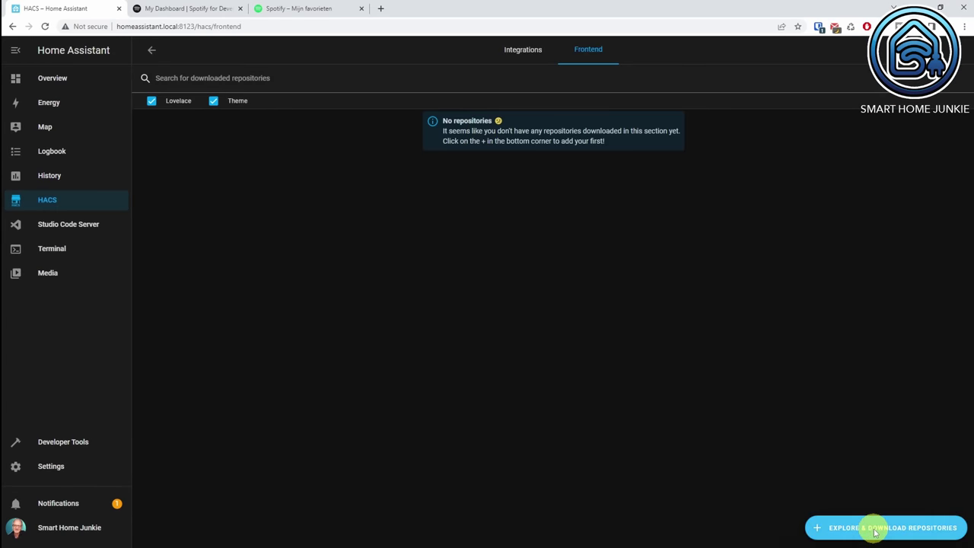
left_click(370, 118)
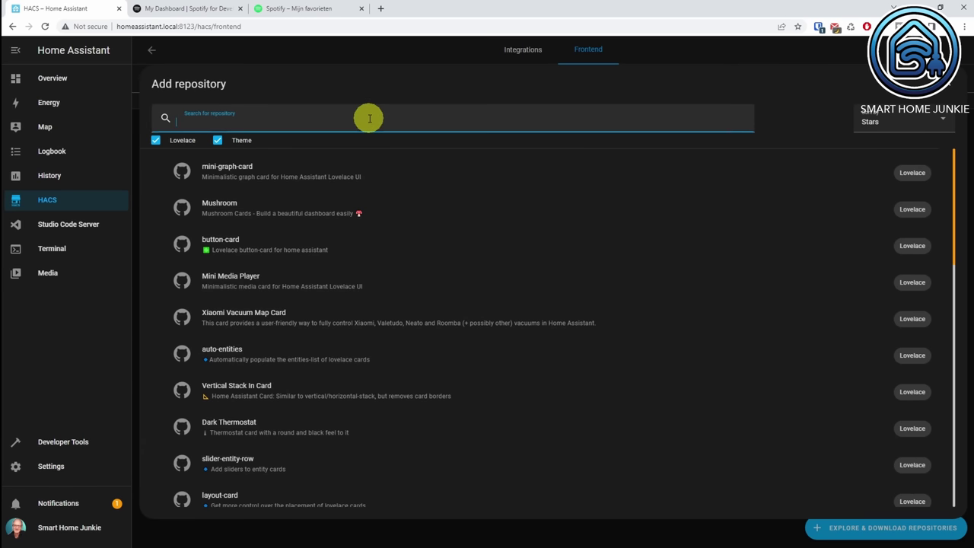
type("mini-m")
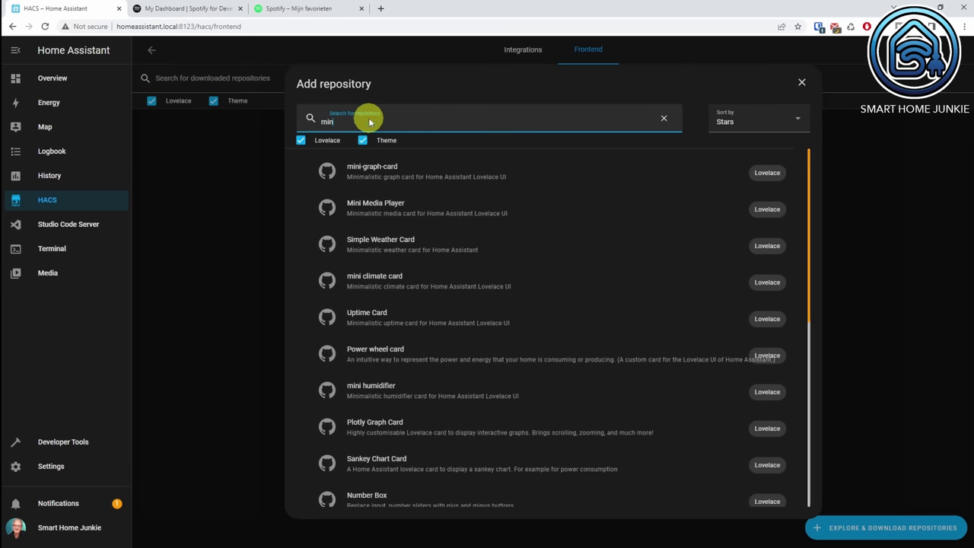
type("edia")
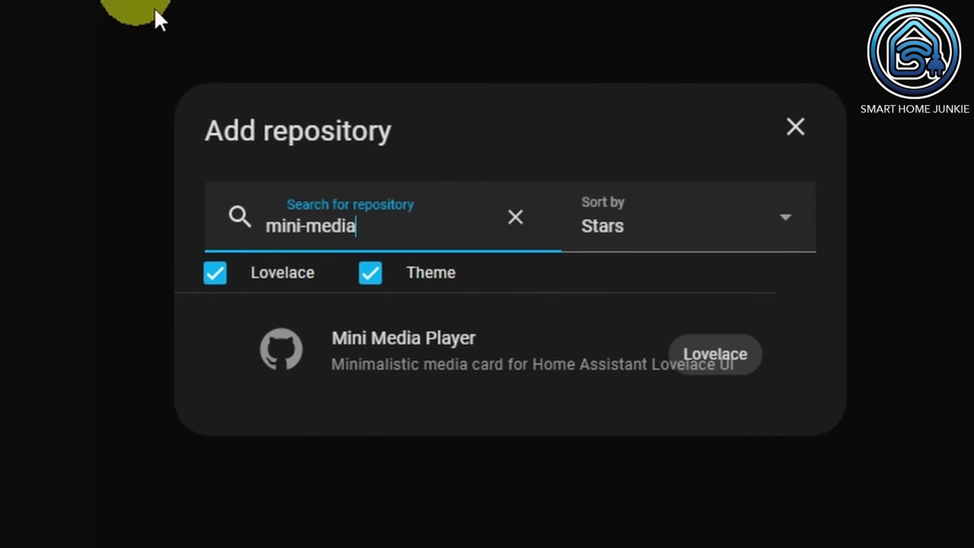
left_click(424, 364)
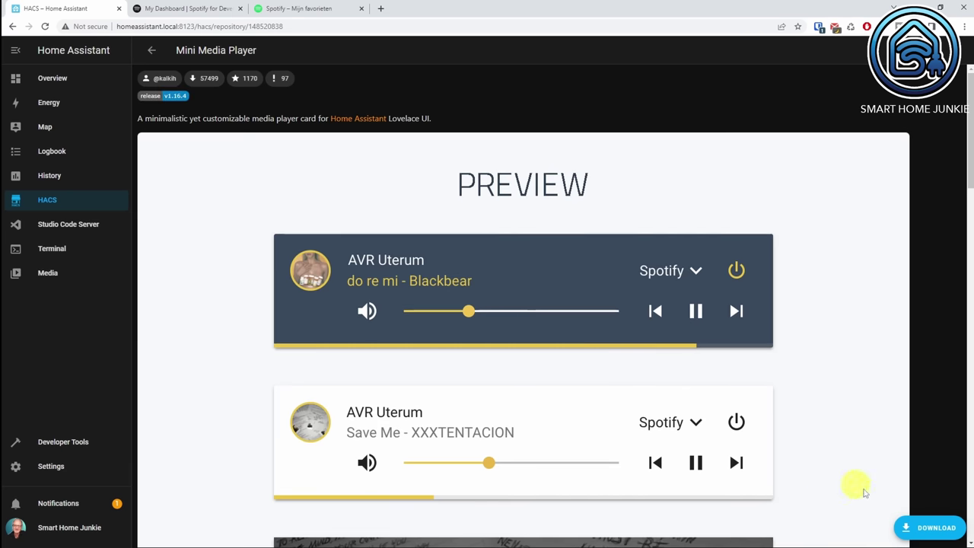
left_click(925, 531)
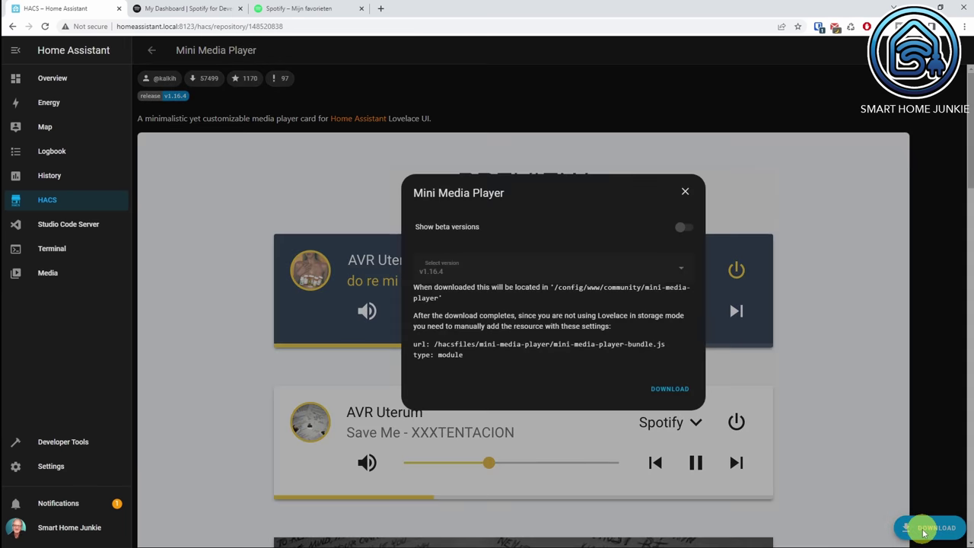
left_click(667, 391)
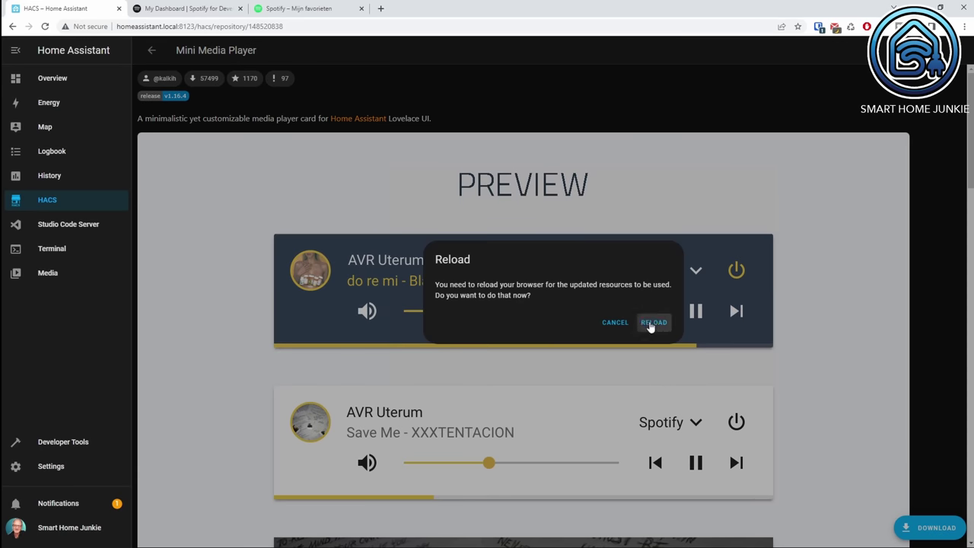
left_click(653, 323)
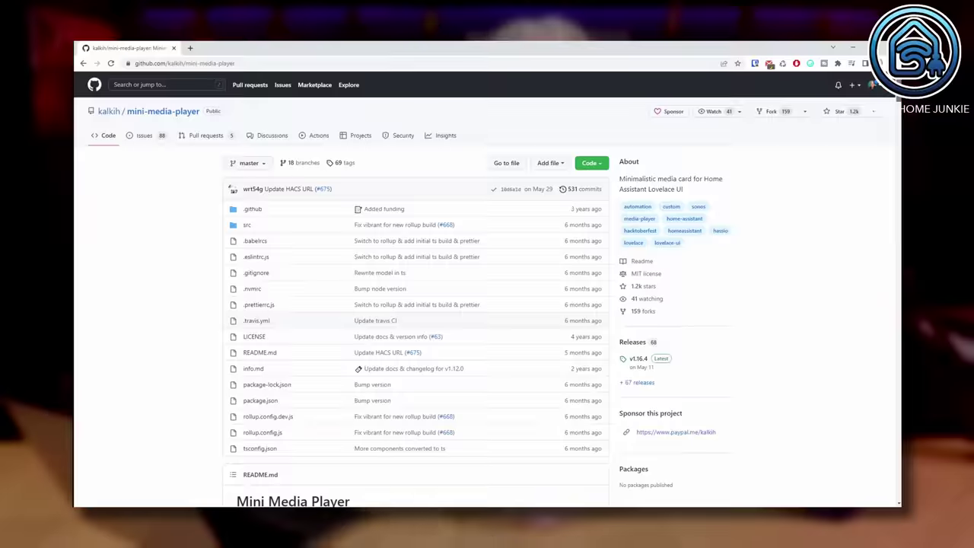
scroll(415, 289, "down", 2)
scroll(415, 290, "down", 10)
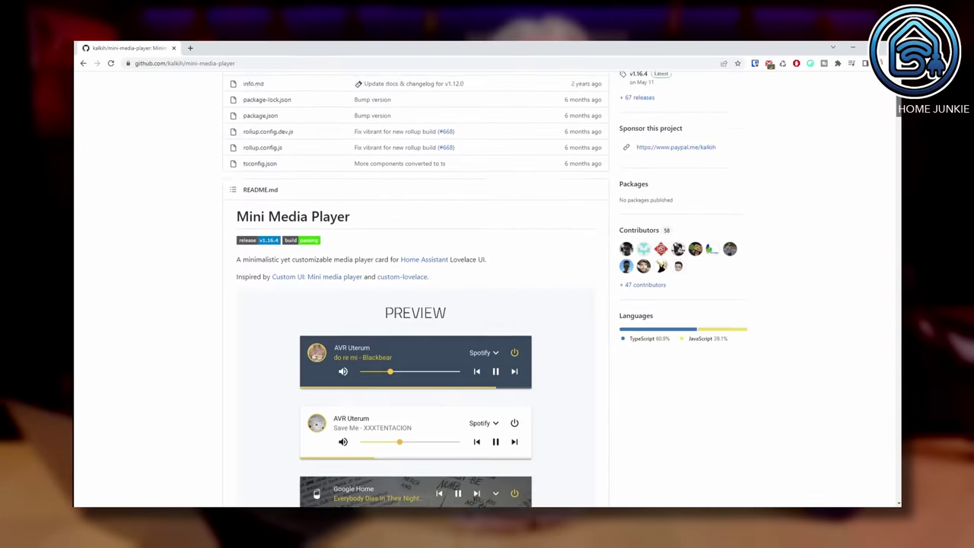
scroll(415, 289, "down", 10)
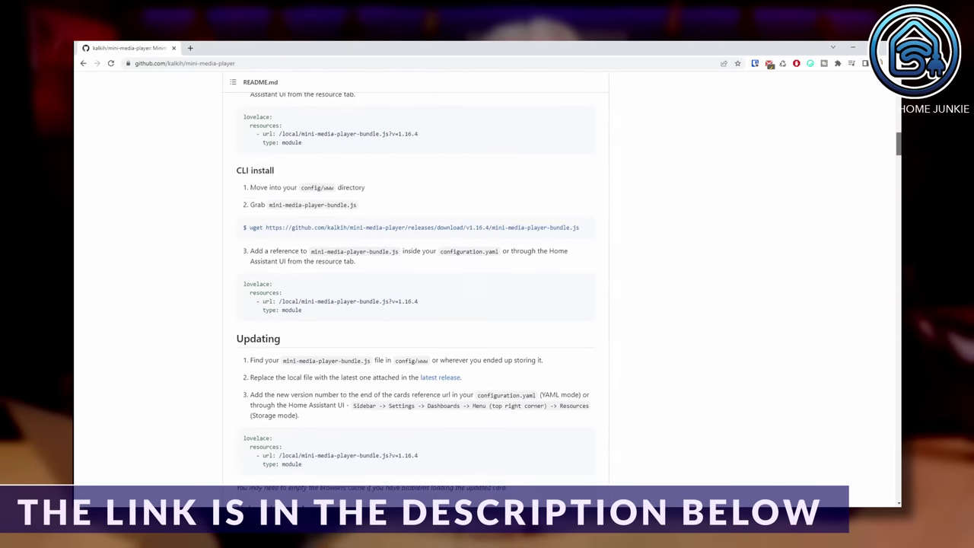
scroll(415, 289, "down", 10)
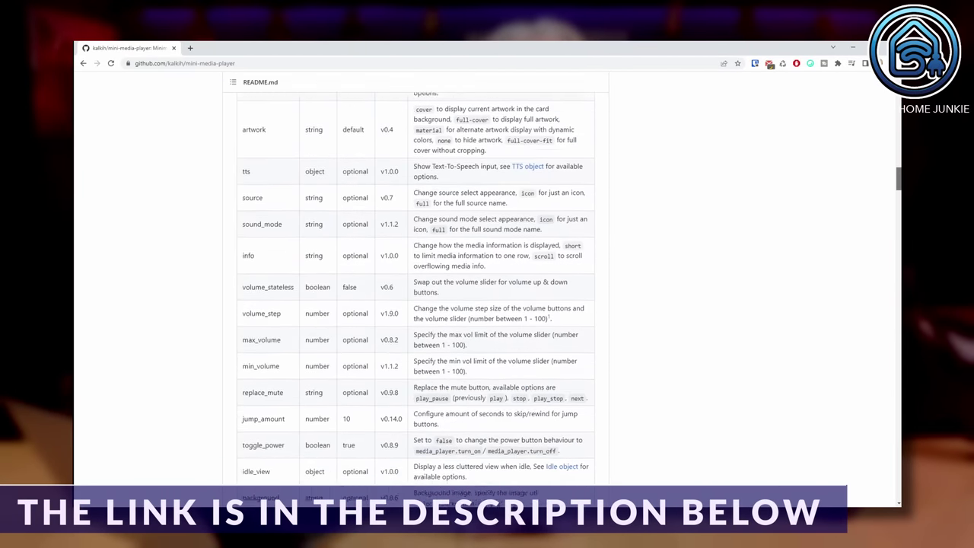
scroll(415, 289, "down", 10)
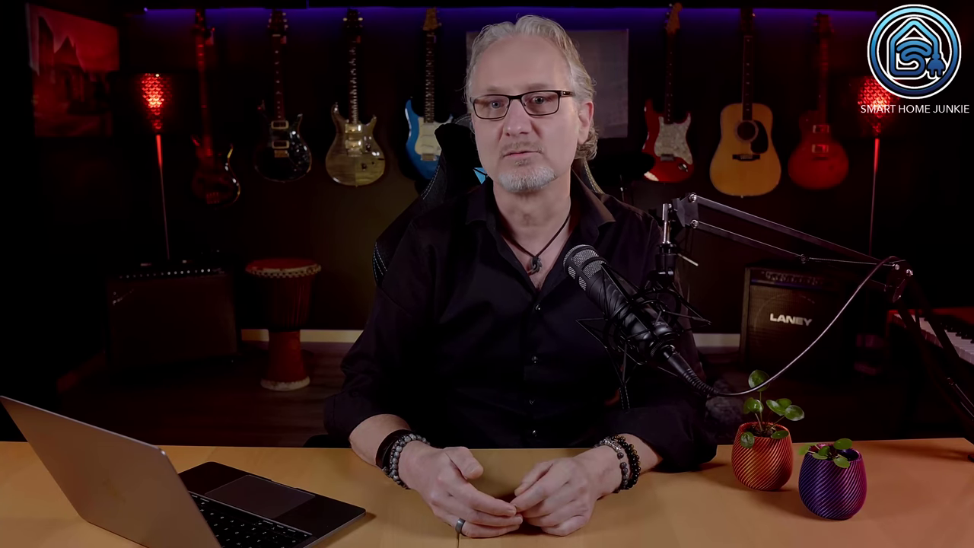
Step: Skip forward two tracks on the Mini Media Player card to reach Fortunate Son
left_click(376, 85)
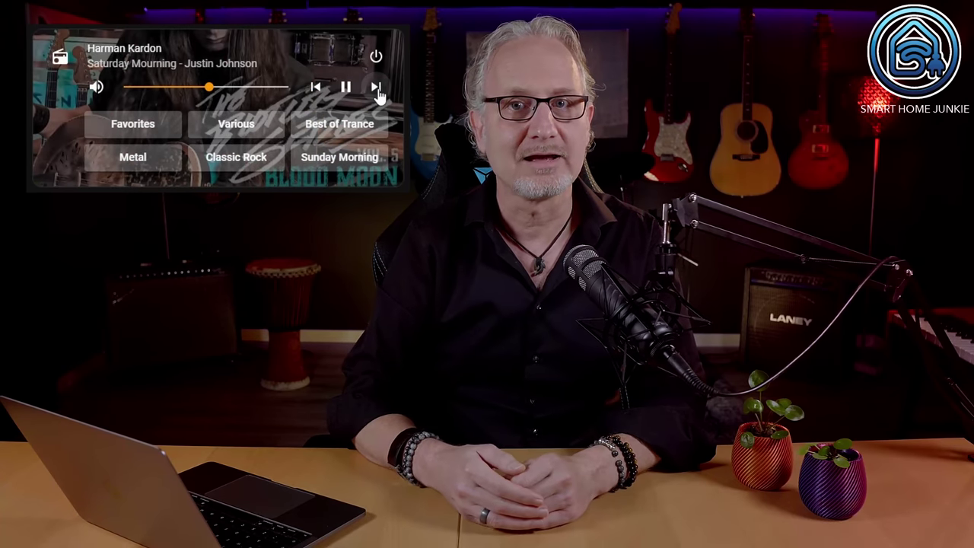
left_click(376, 87)
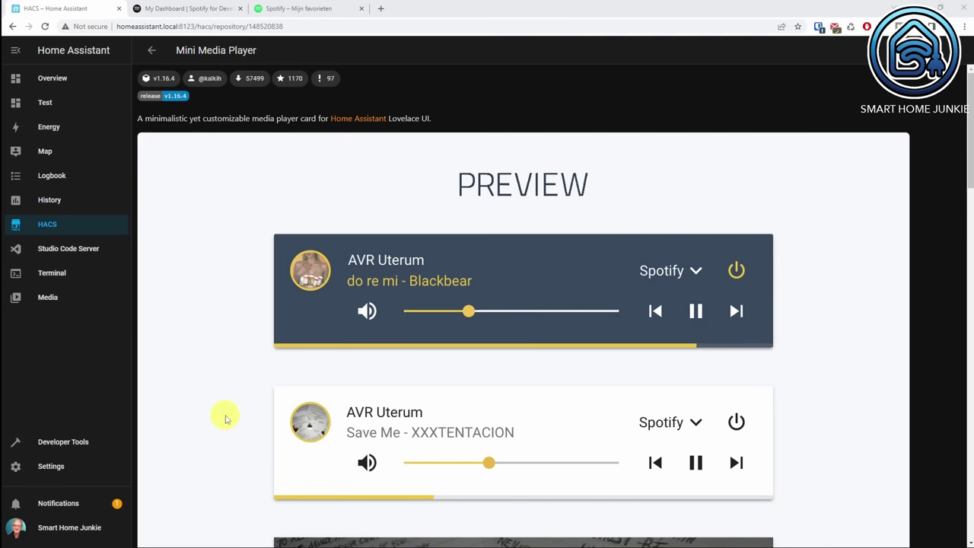
Step: Edit the Test dashboard and add a Custom: Mini Media Player card to Home
left_click(42, 102)
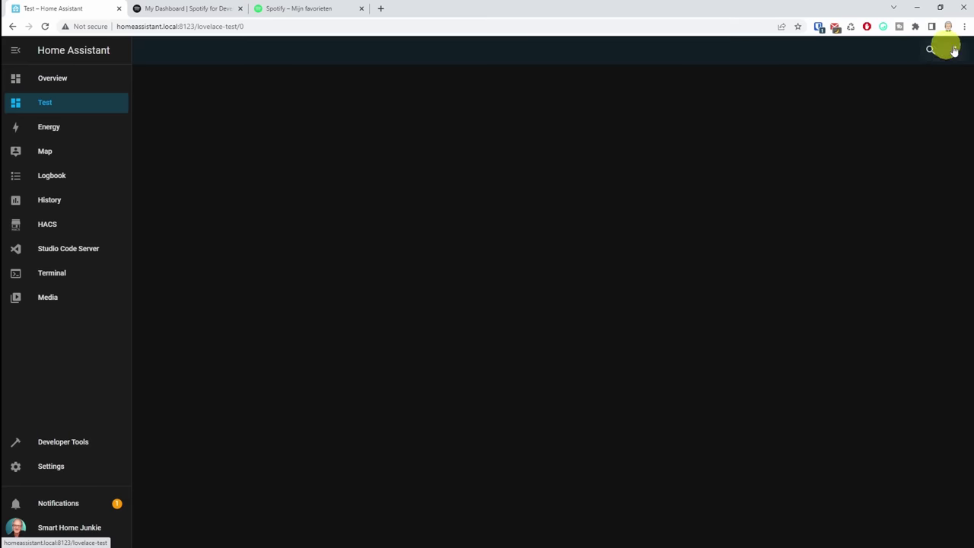
left_click(955, 50)
left_click(930, 88)
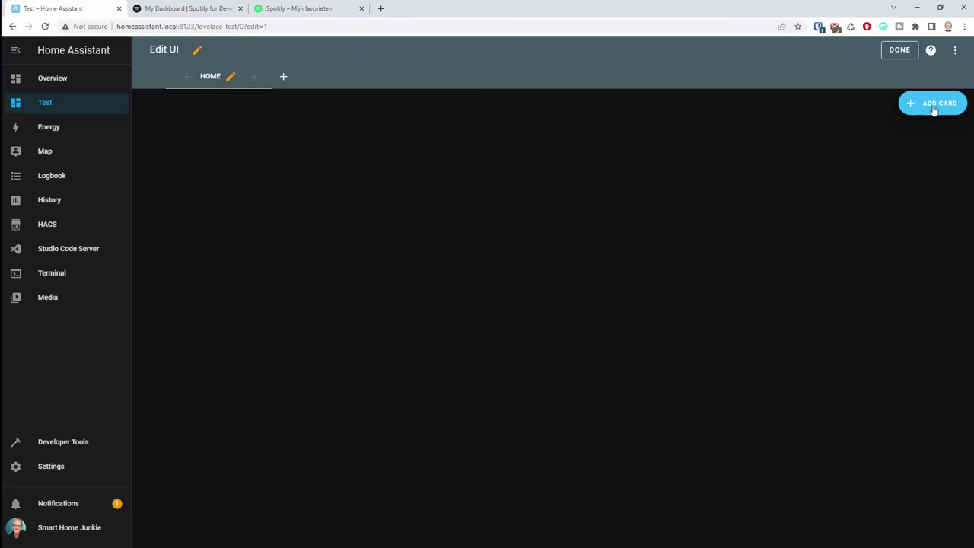
left_click(933, 105)
left_click(467, 118)
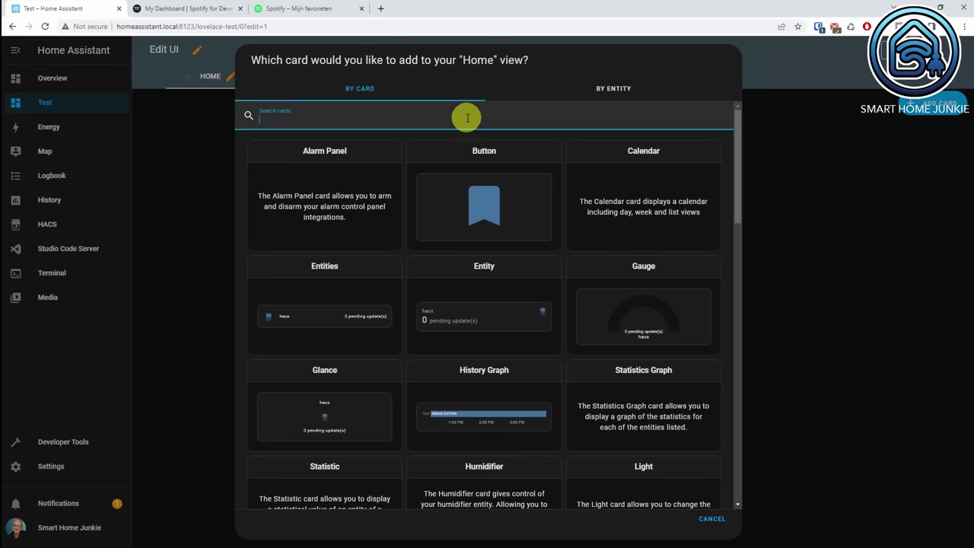
type("mini")
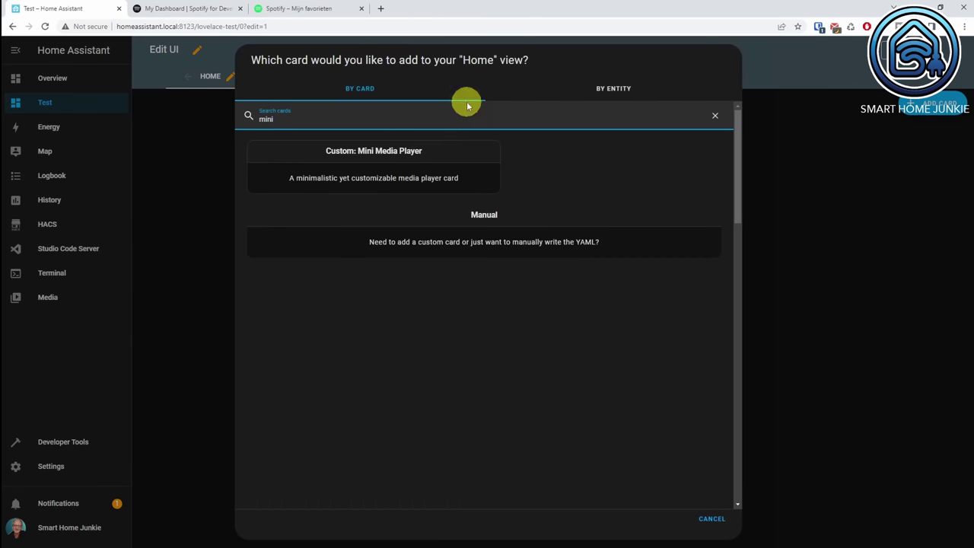
left_click(387, 172)
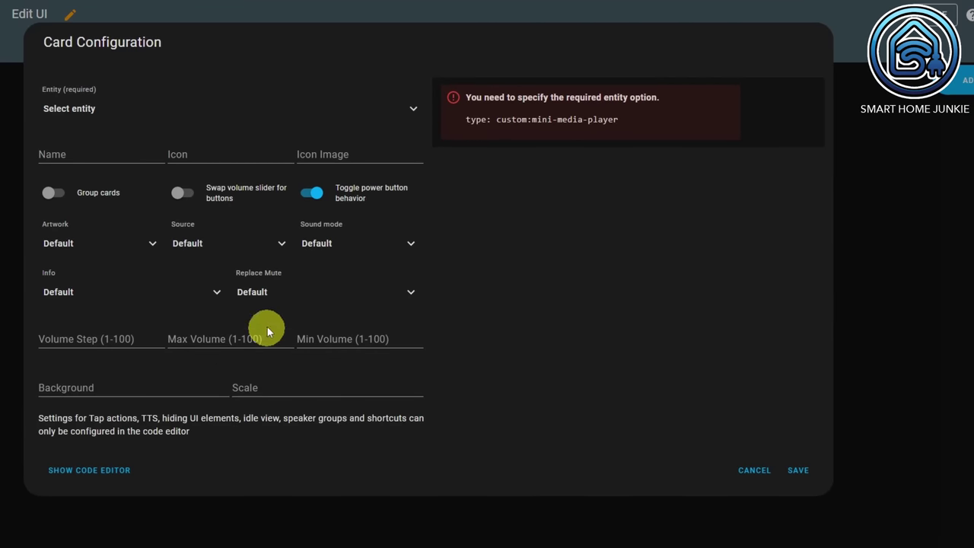
Step: Set the card entity to Chromecast Audio, name Harman Kardon, icon mdi:music
left_click(144, 112)
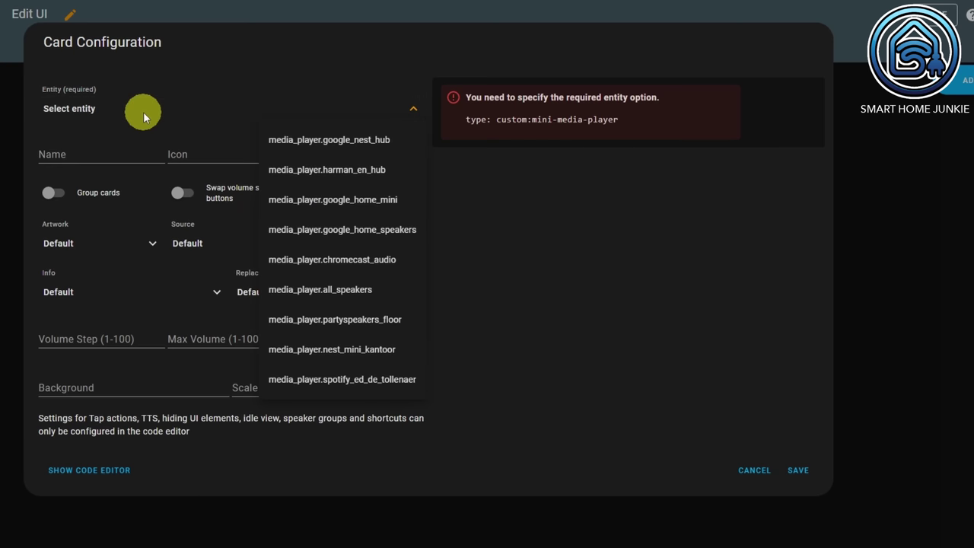
left_click(338, 260)
left_click(114, 154)
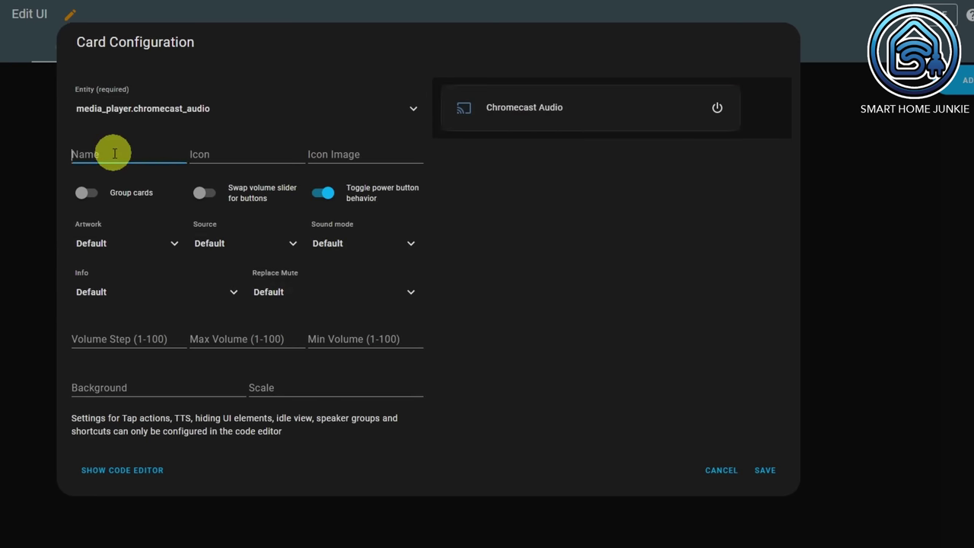
type("Harman Kardon")
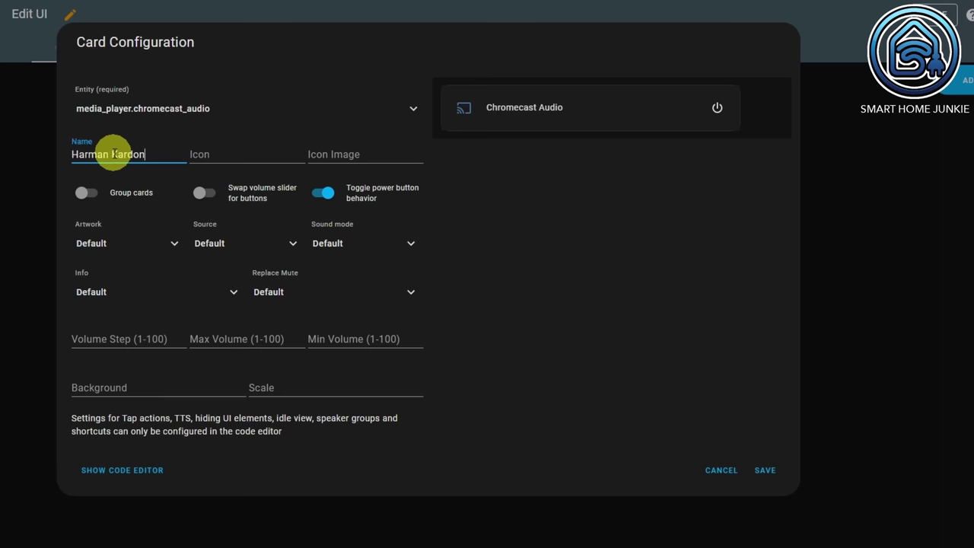
left_click(225, 159)
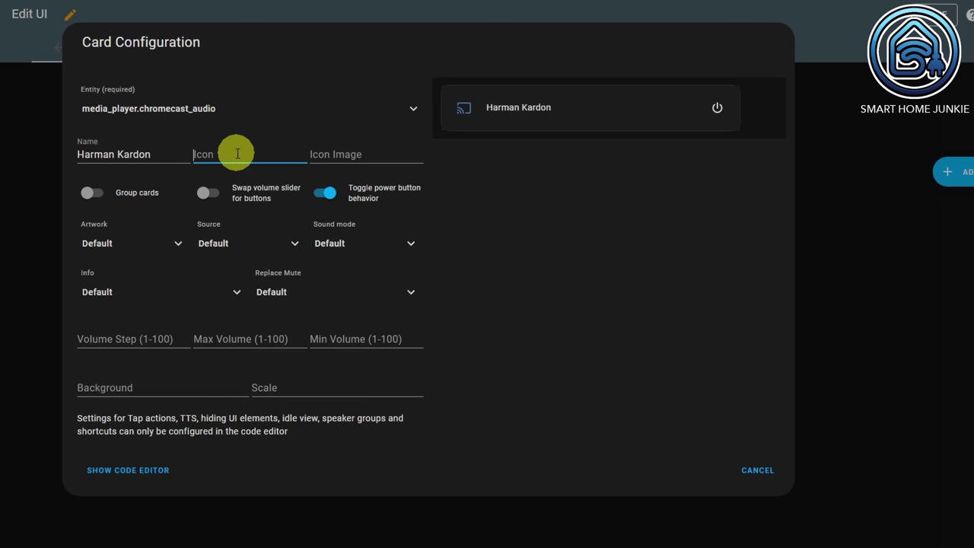
type("mdi:music")
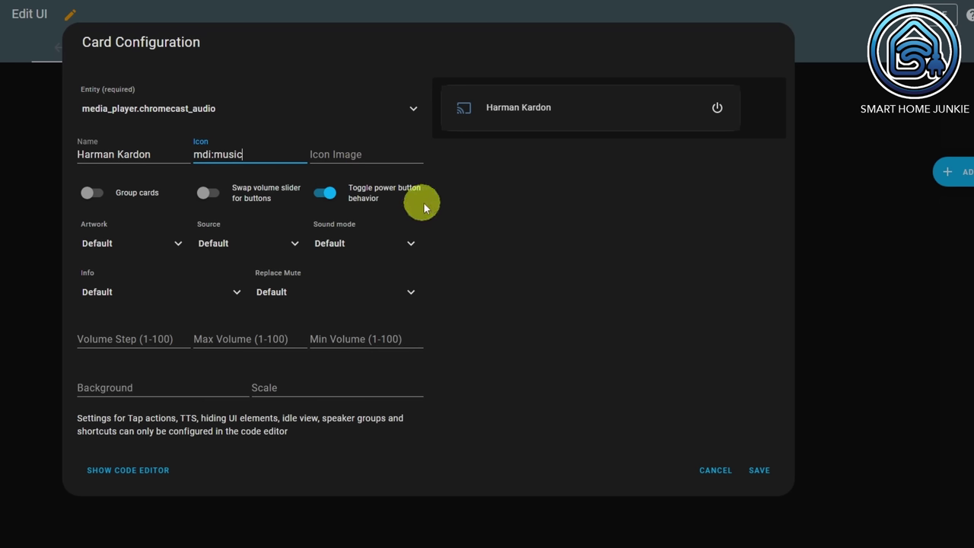
Step: Set artwork cover, source and sound mode full, info scroll; save, then open Studio Code Server
left_click(177, 245)
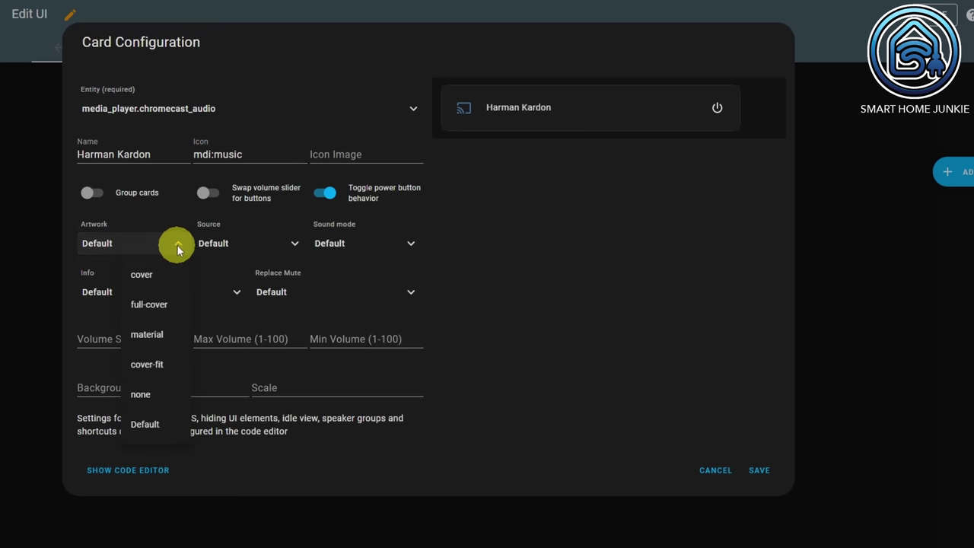
left_click(146, 276)
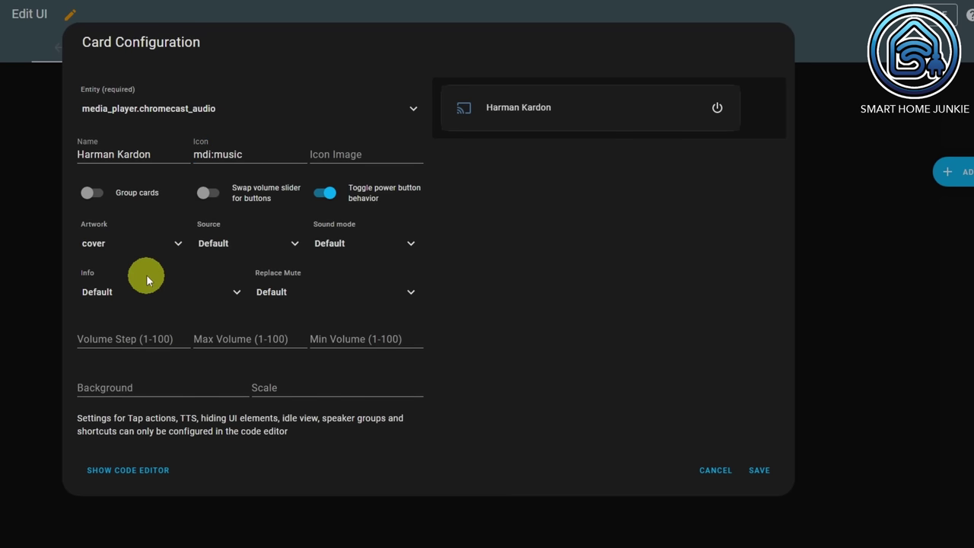
left_click(240, 243)
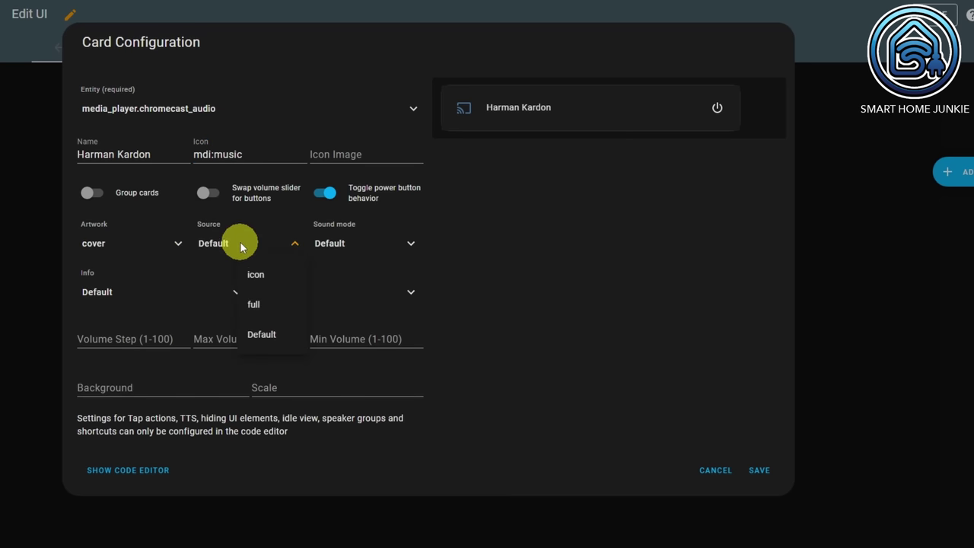
left_click(253, 304)
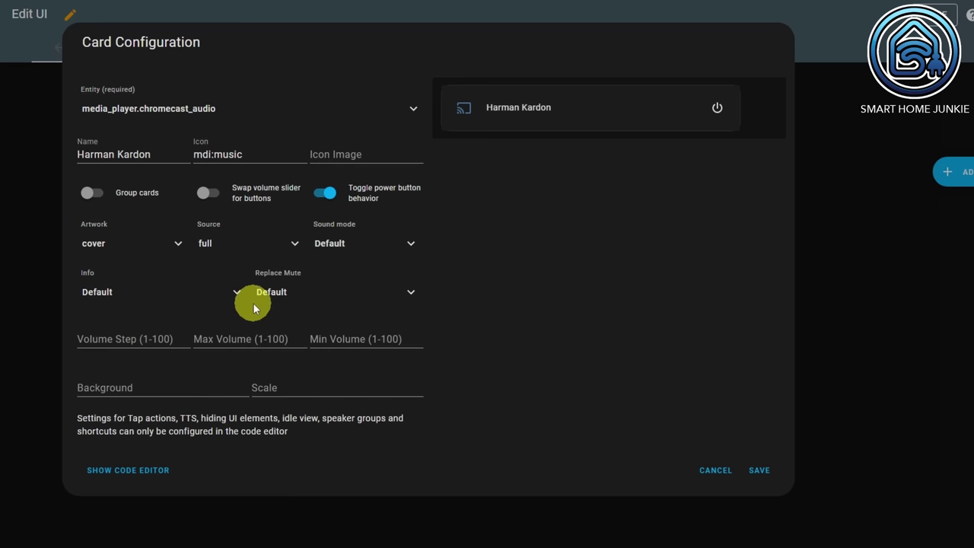
left_click(357, 244)
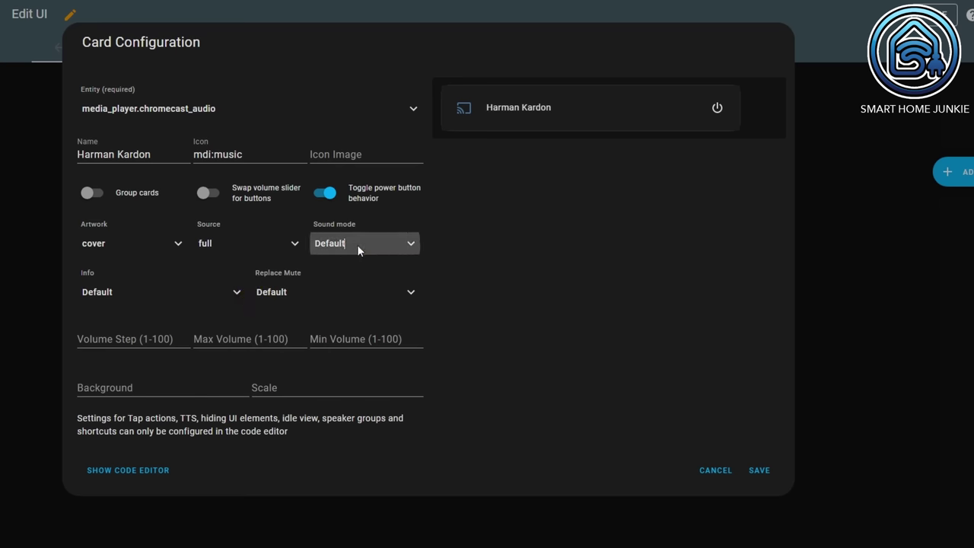
left_click(371, 305)
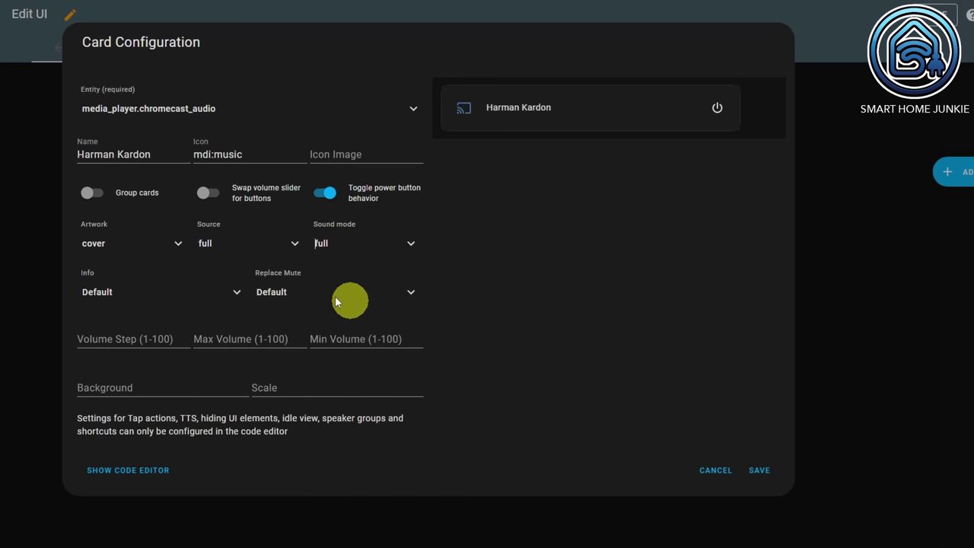
left_click(186, 299)
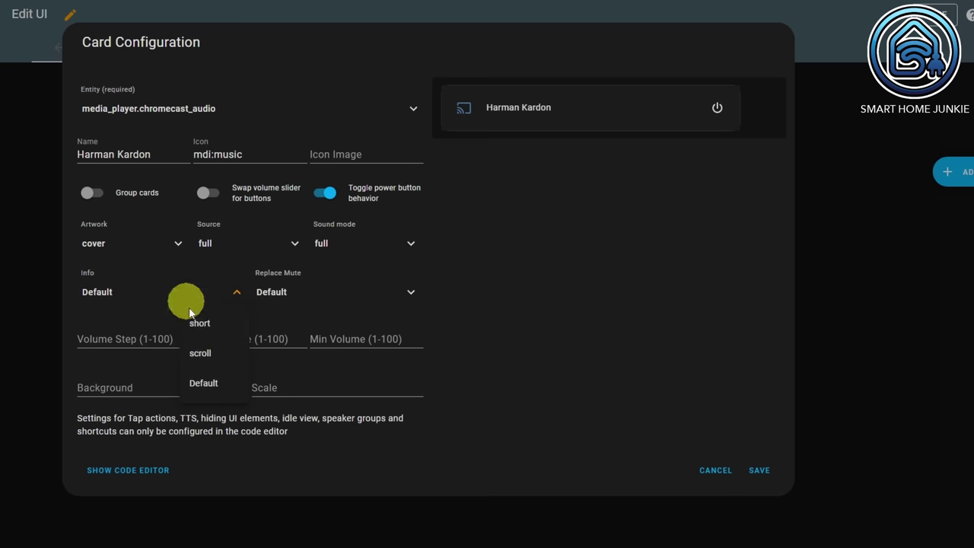
left_click(201, 353)
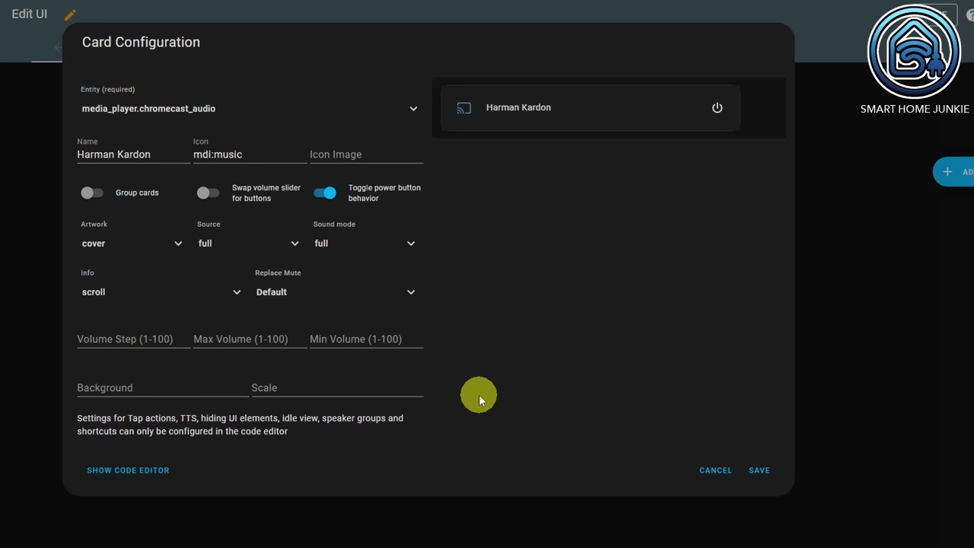
left_click(760, 470)
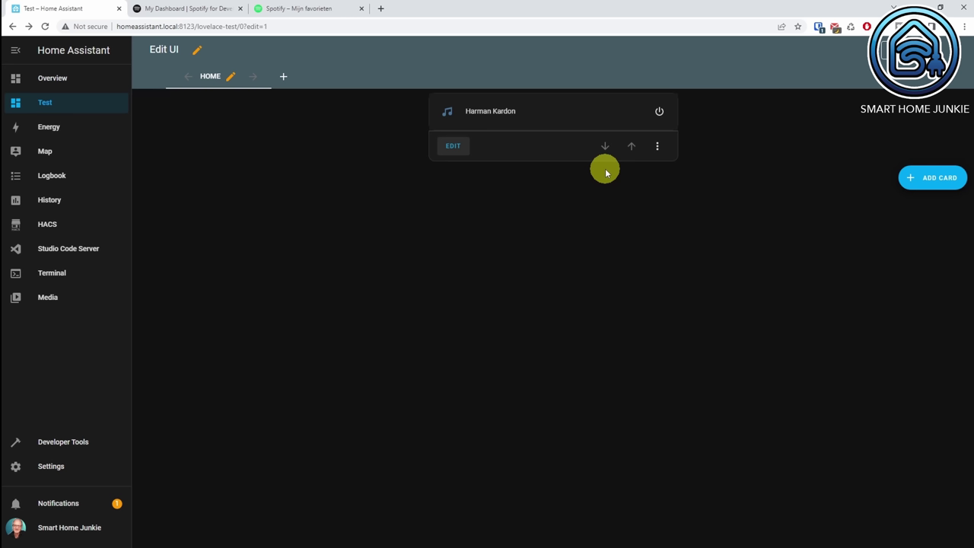
left_click(65, 251)
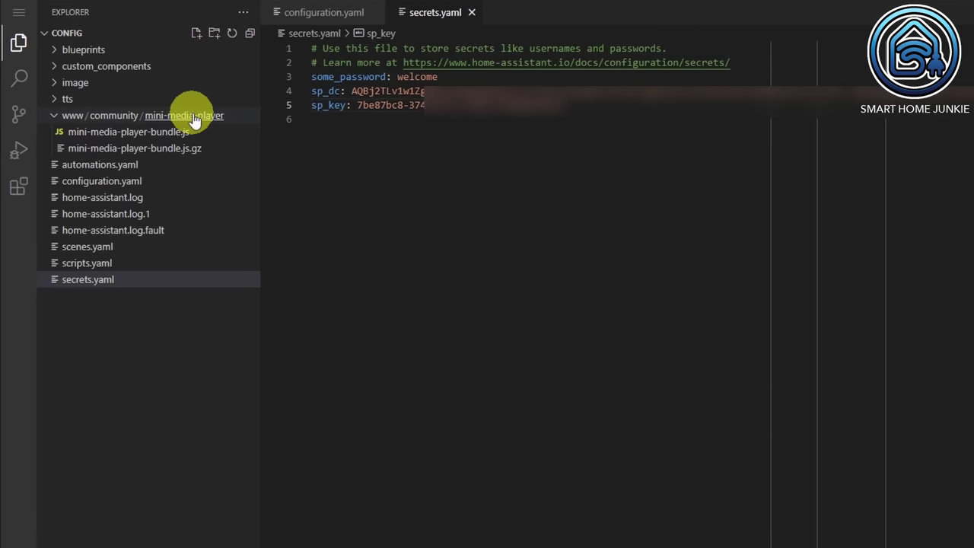
Step: Create a spotify folder under www and open it in File Explorer
right_click(74, 119)
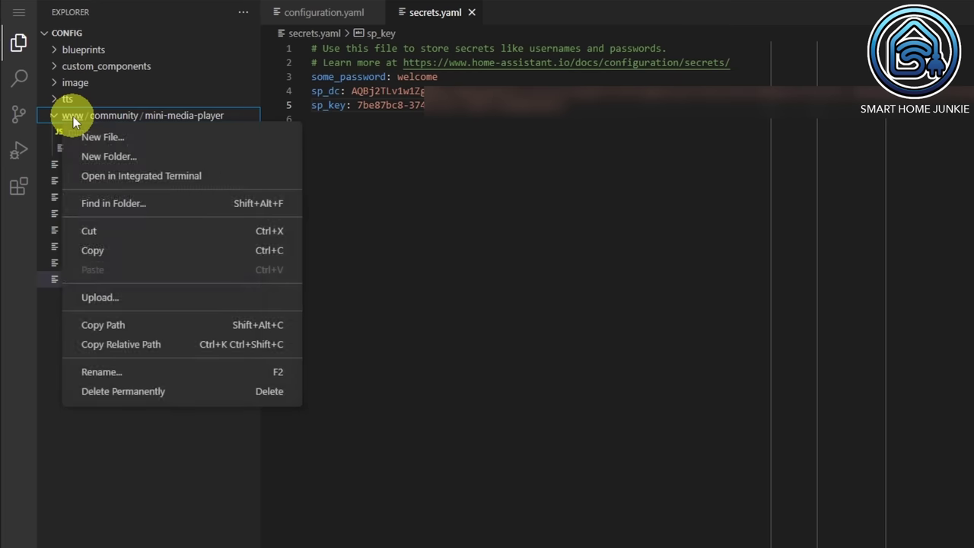
left_click(96, 156)
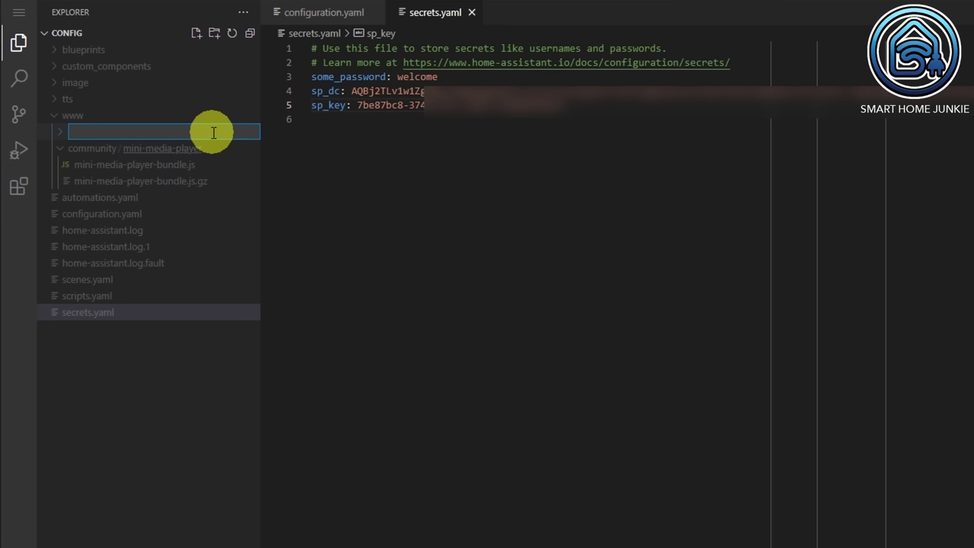
type("spotify")
key("Return")
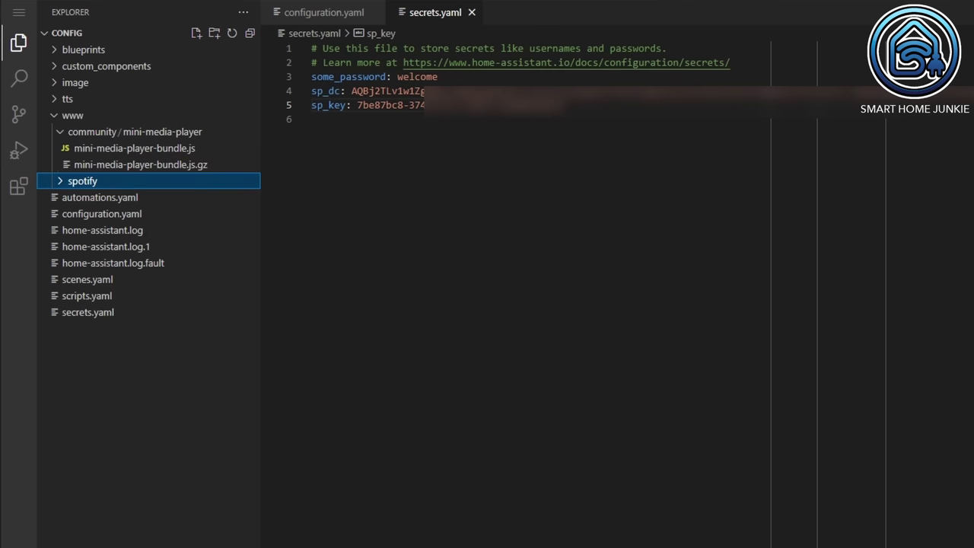
key("alt+Tab")
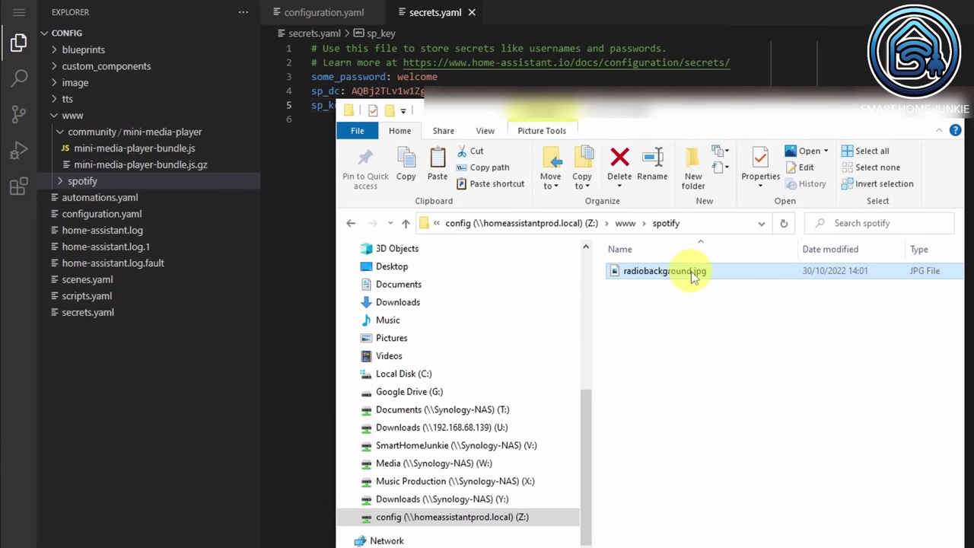
Step: Copy radiobackground.jpg from File Explorer into www/spotify, then return to the Test dashboard
left_click_drag(693, 278, 83, 187)
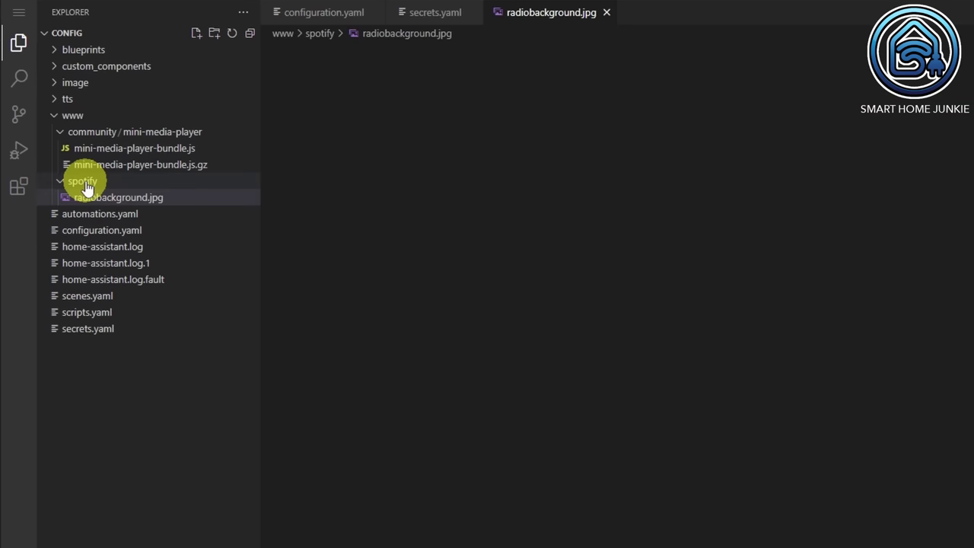
left_click(64, 131)
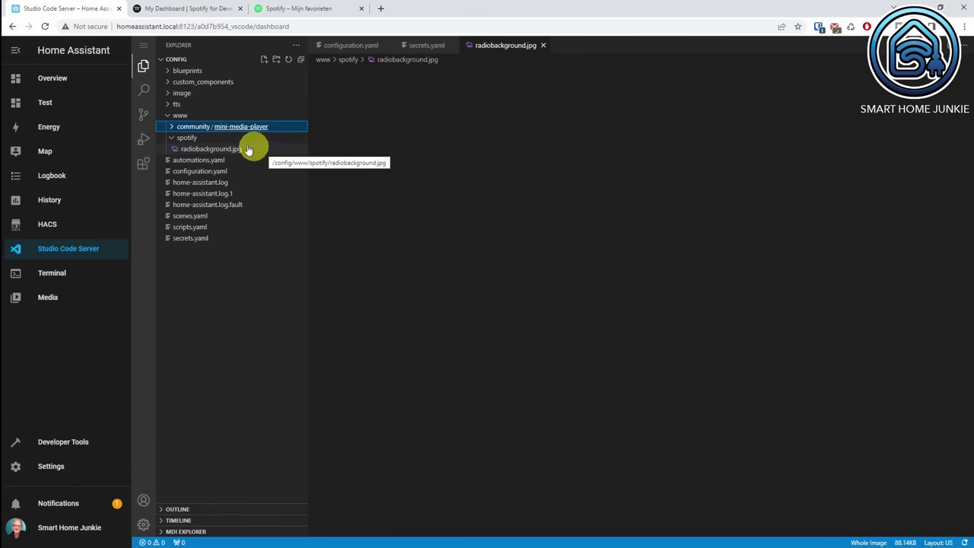
left_click(48, 105)
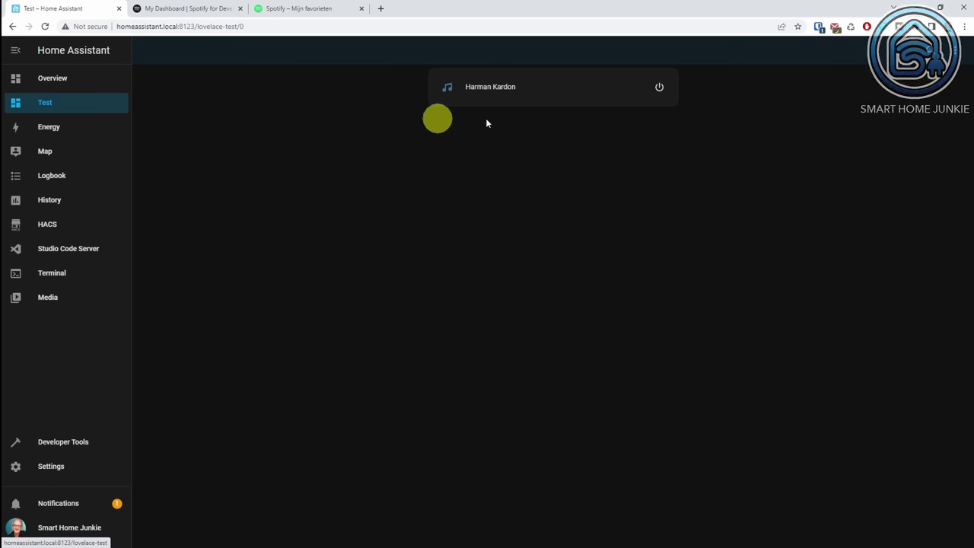
Step: Enter /local/spotify/radiobackground.jpg as the Harman Kardon card's Background and save the card
left_click(956, 49)
left_click(933, 82)
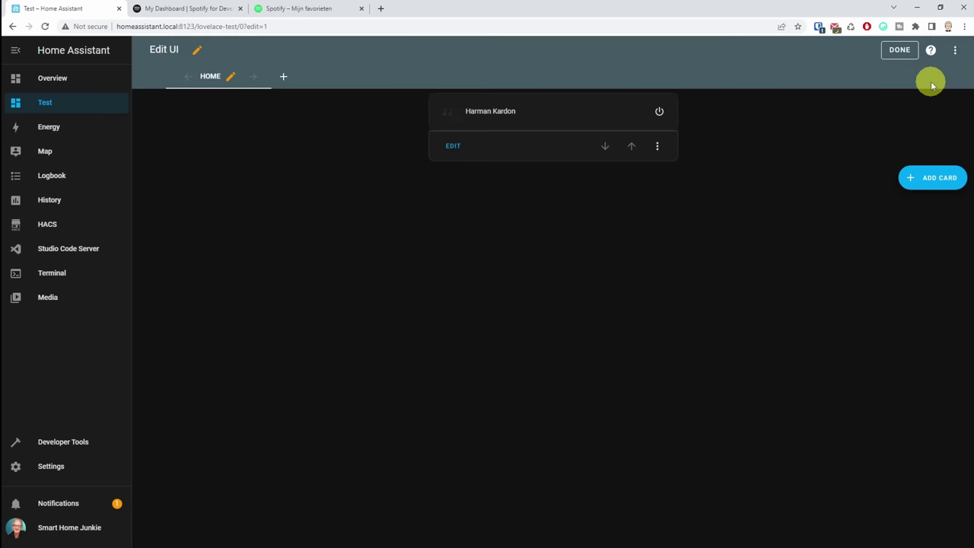
left_click(449, 149)
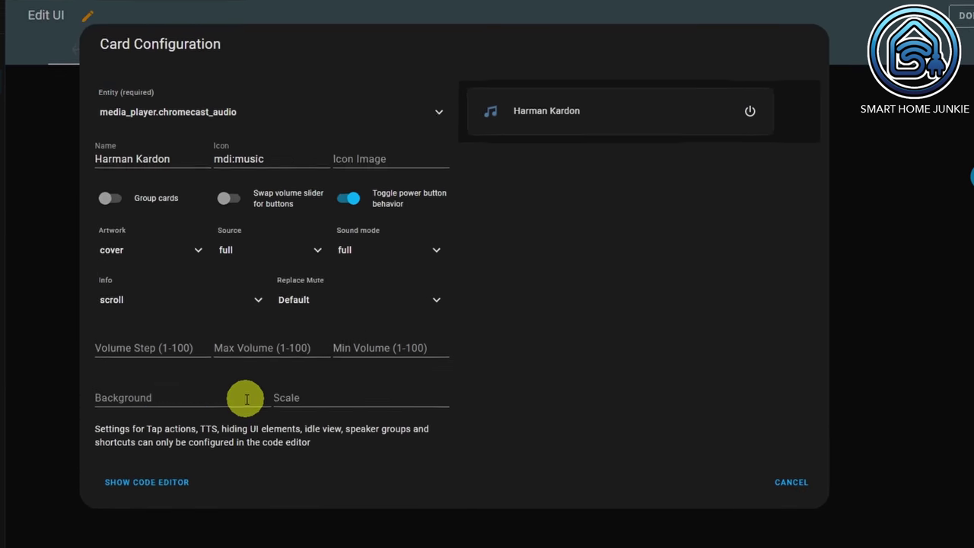
left_click(321, 355)
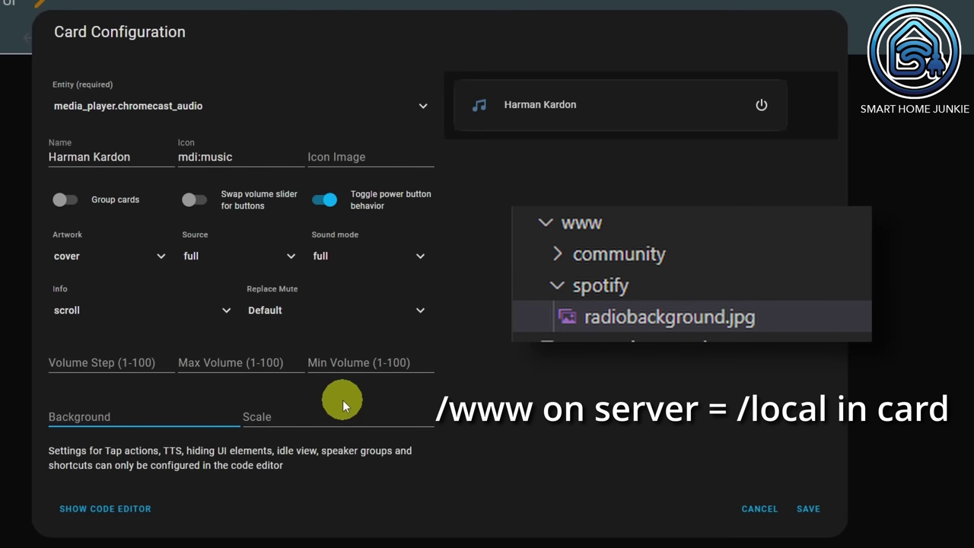
type("/lo")
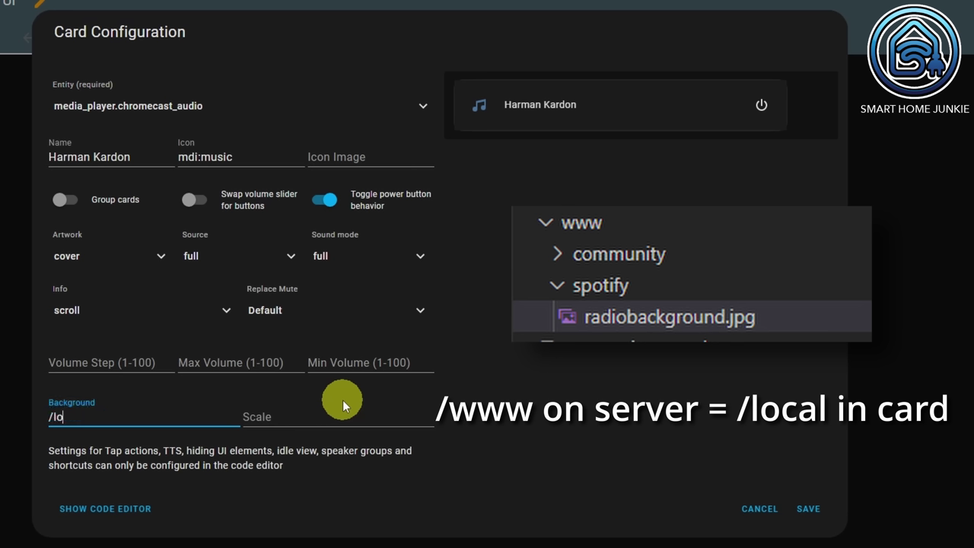
type("cal/spotify/radiob")
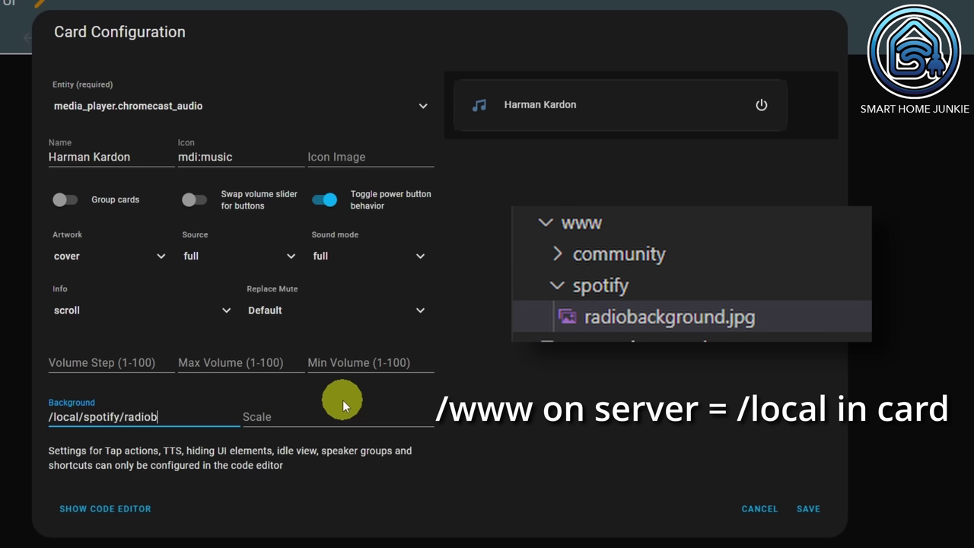
type("ackground.jpg")
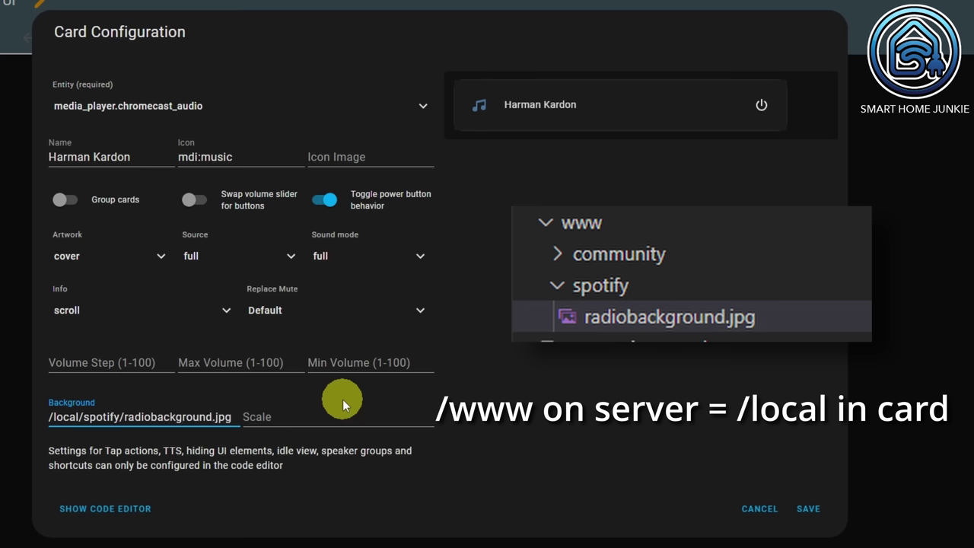
left_click(810, 511)
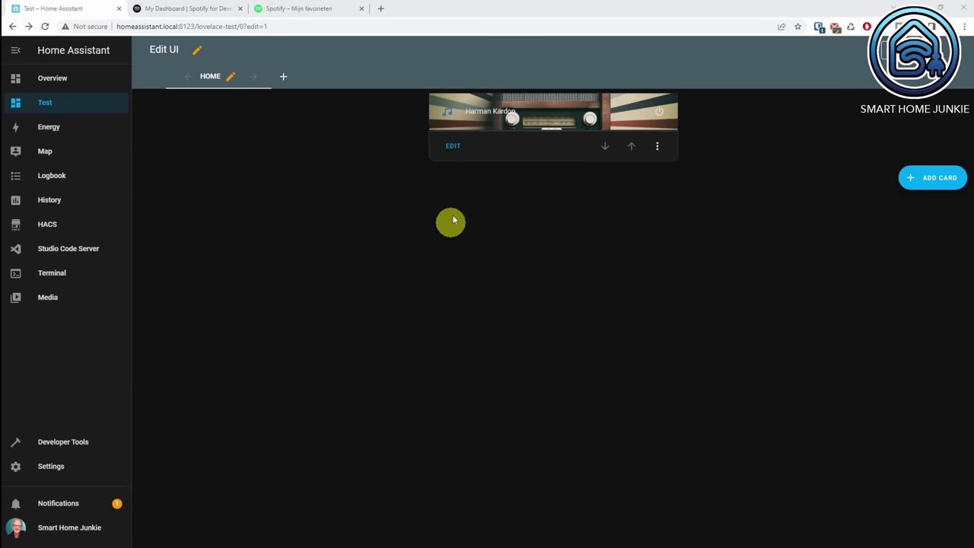
Step: Reopen the Harman Kardon card's settings and show its configuration in the YAML code editor
left_click(451, 150)
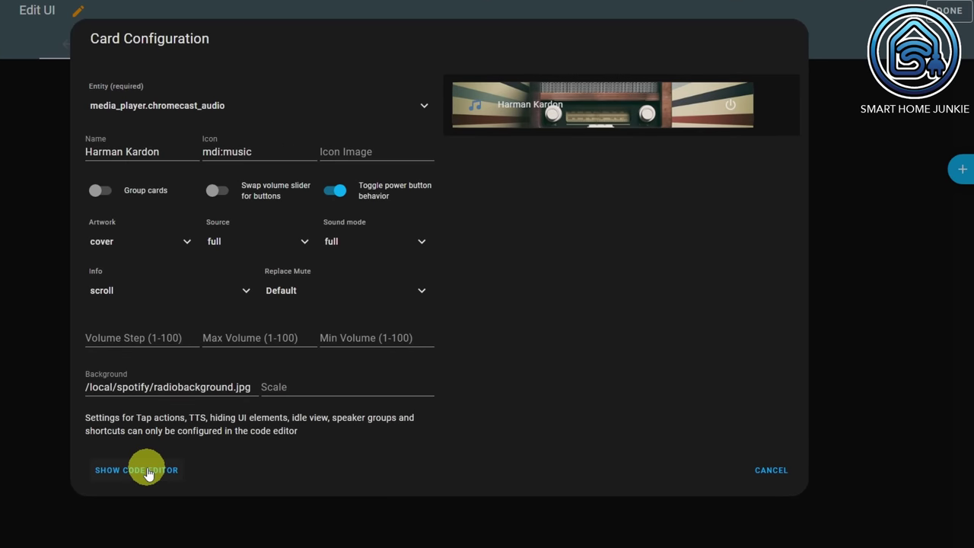
left_click(148, 470)
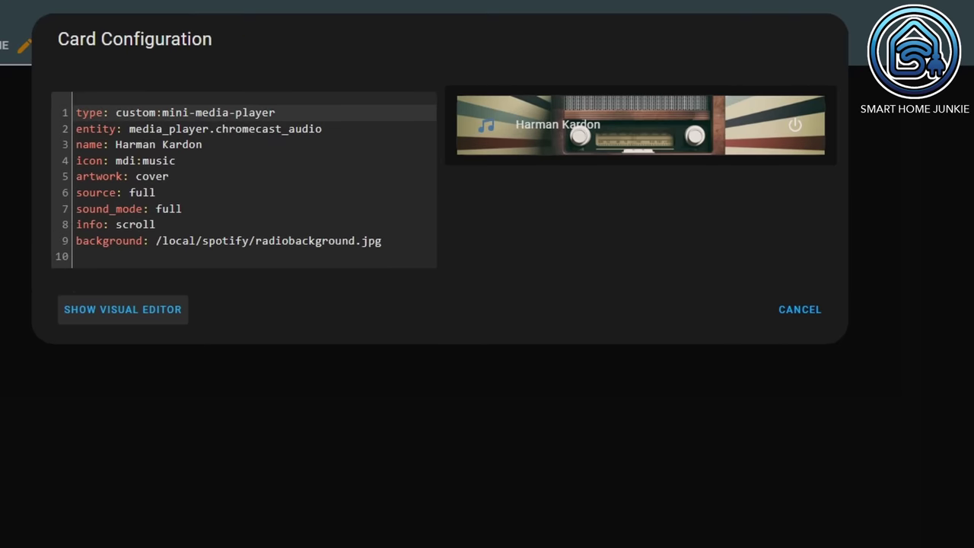
Step: Below the background line, add 'shortcuts:' with 'columns: 3' and a buttons list starting with 'name: Favorites'
left_click(405, 242)
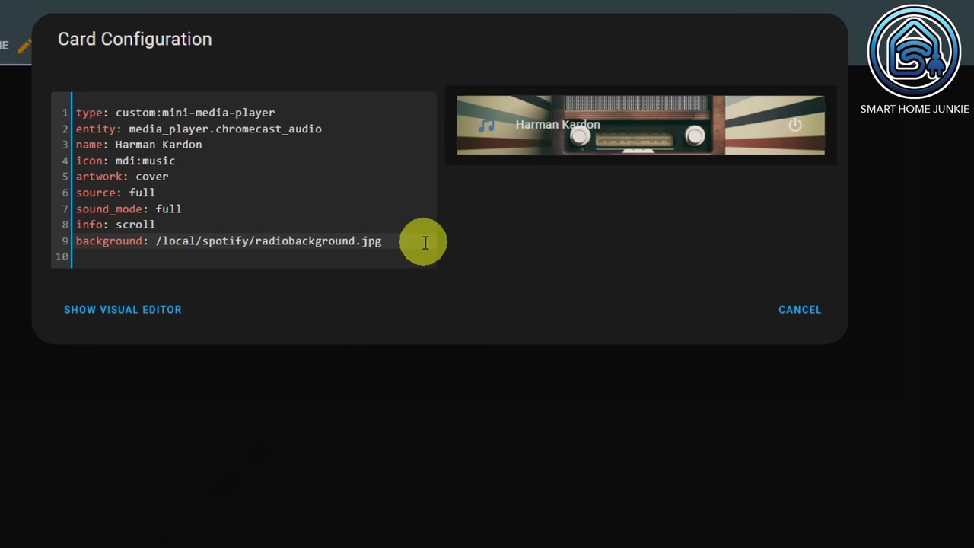
key("Return")
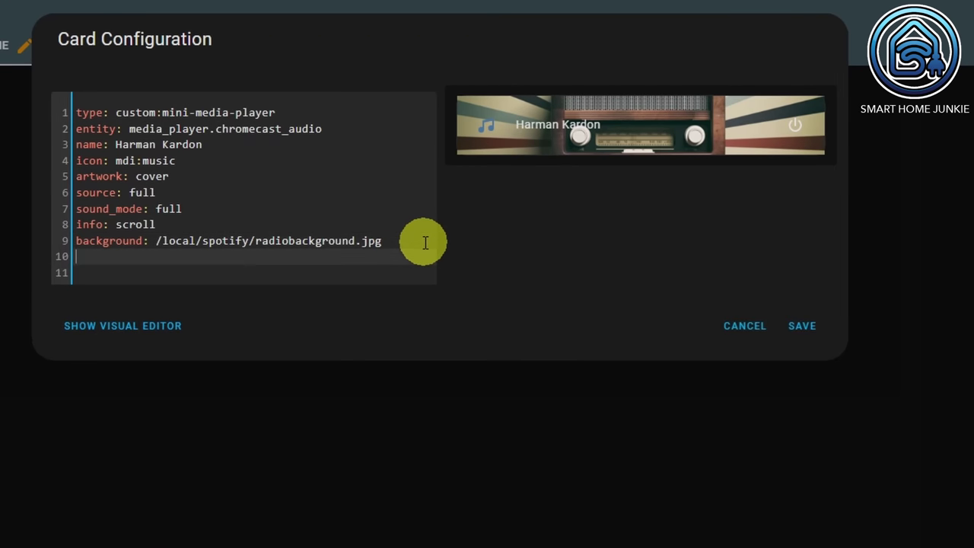
type("shortcuts")
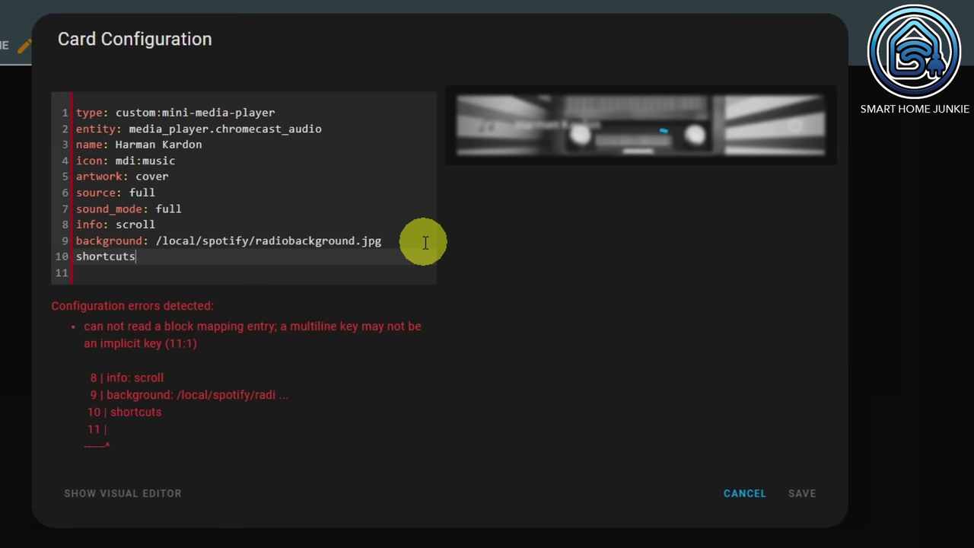
type(":")
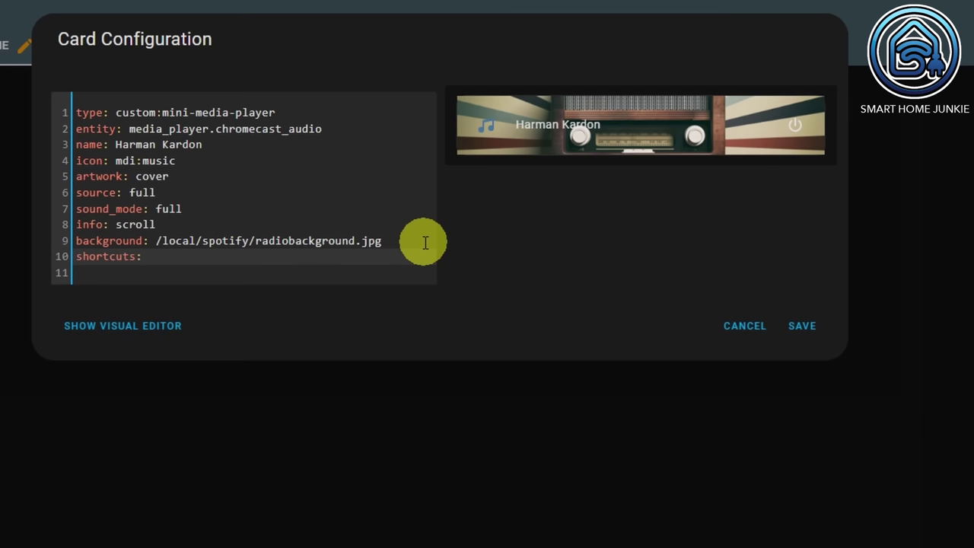
key("Return")
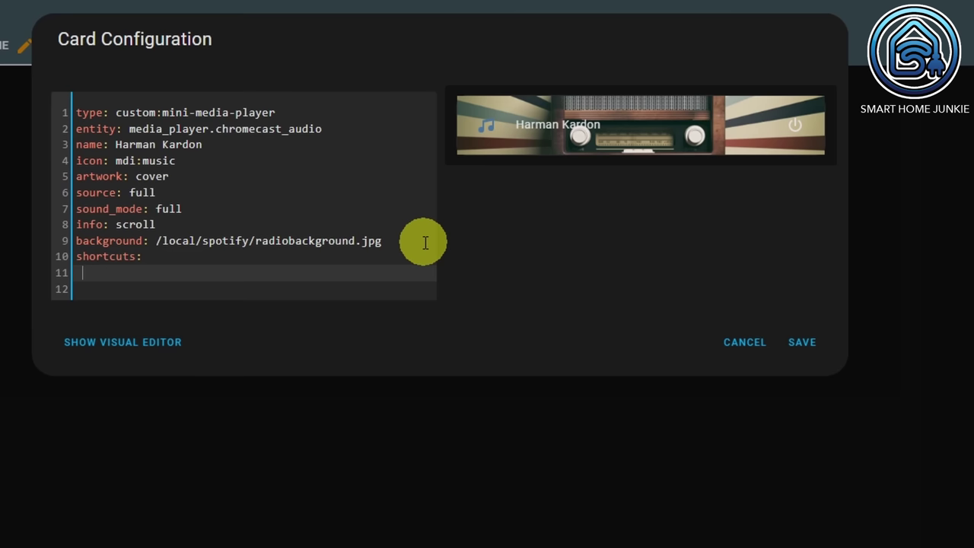
type("columns: 3")
key("Return")
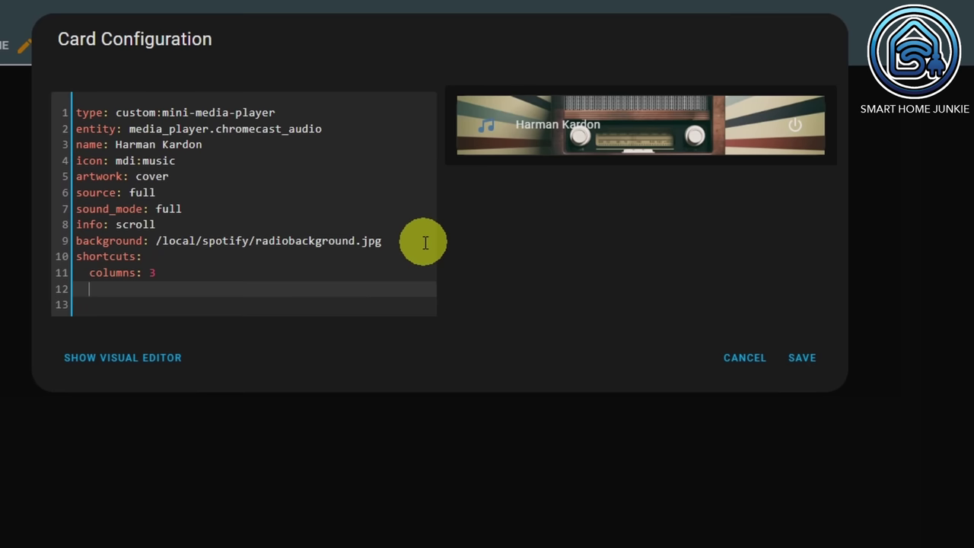
type("buttons")
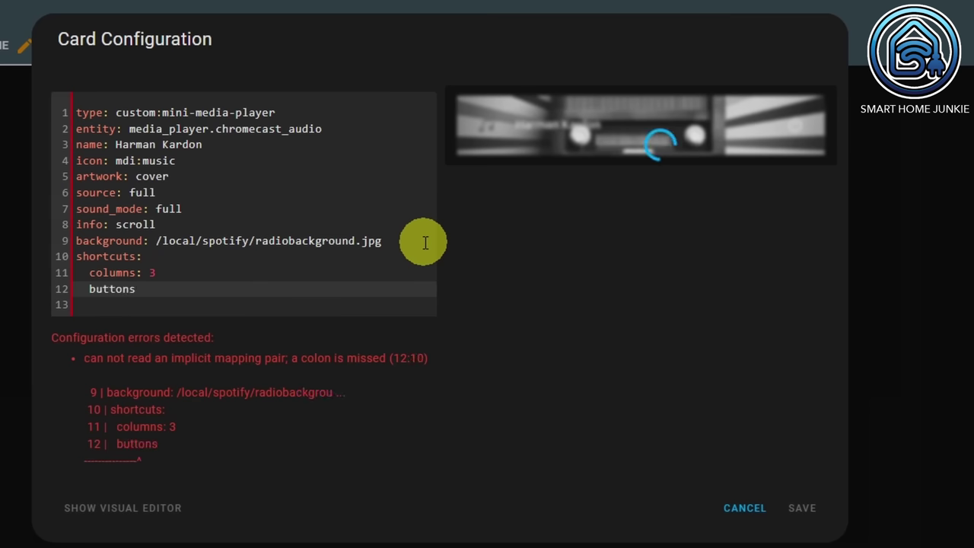
type(":")
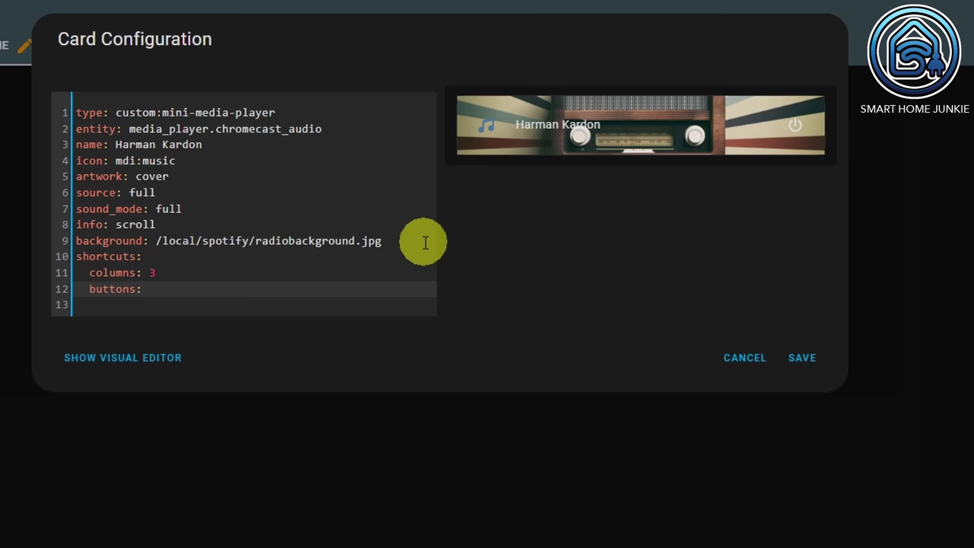
key("Return")
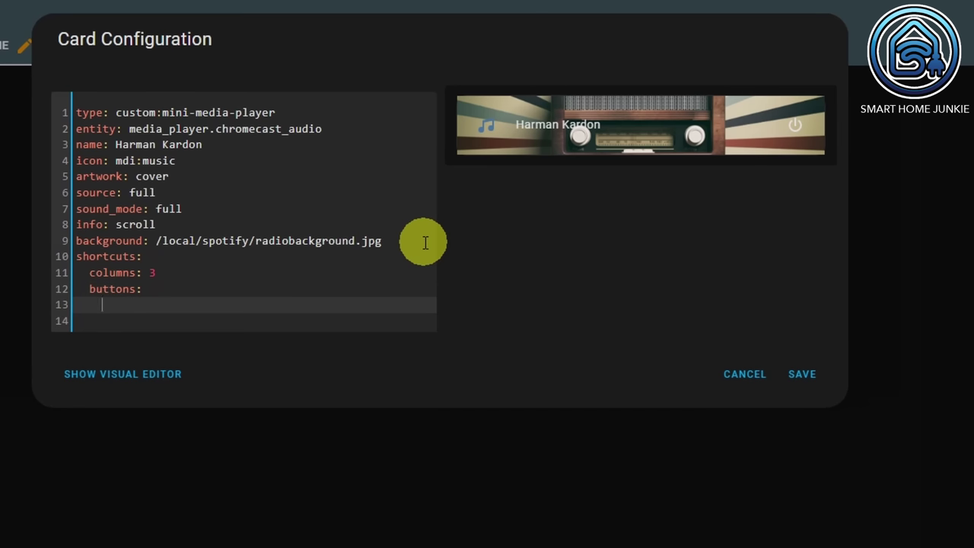
type("name: Favorites")
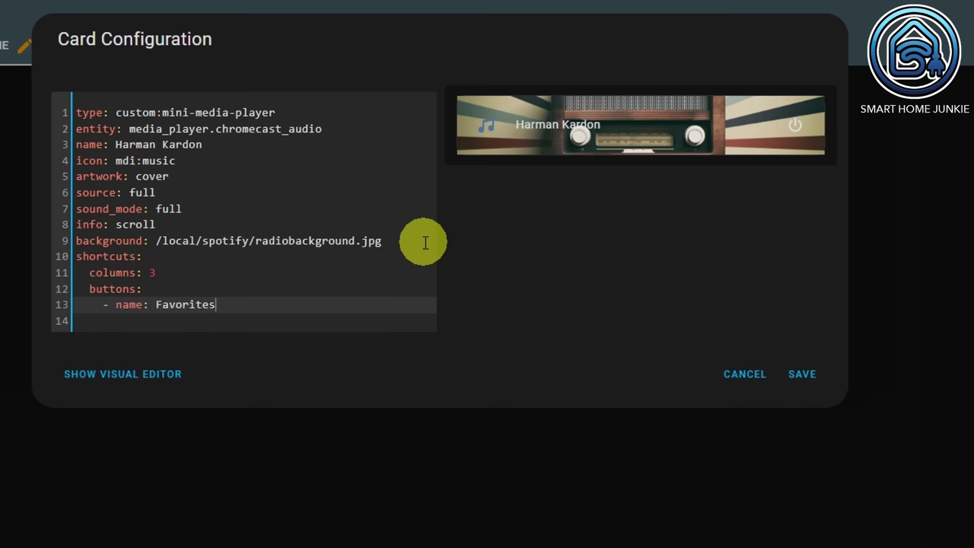
key("Return")
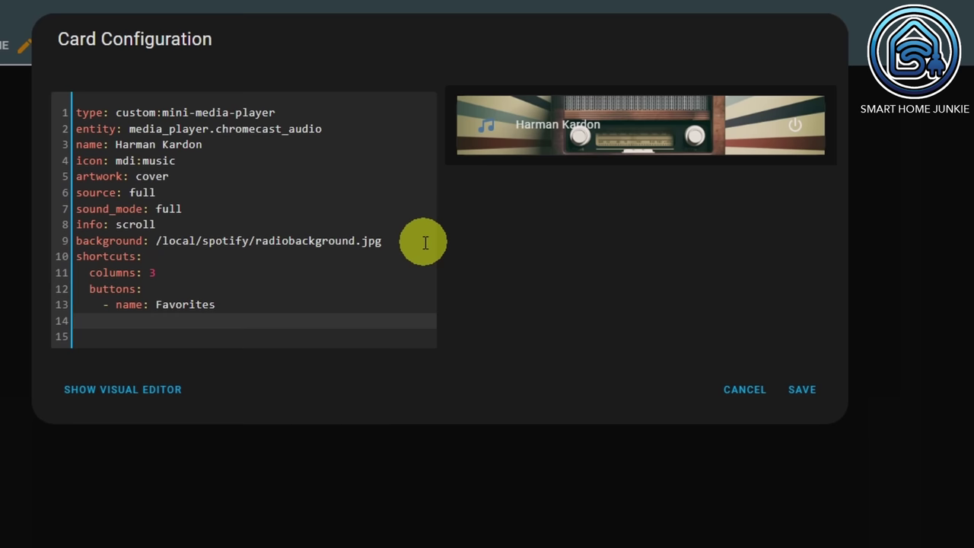
Step: Give the Favorites button 'type: service', 'id: spotcast.start' and an empty 'data:' section
type("t")
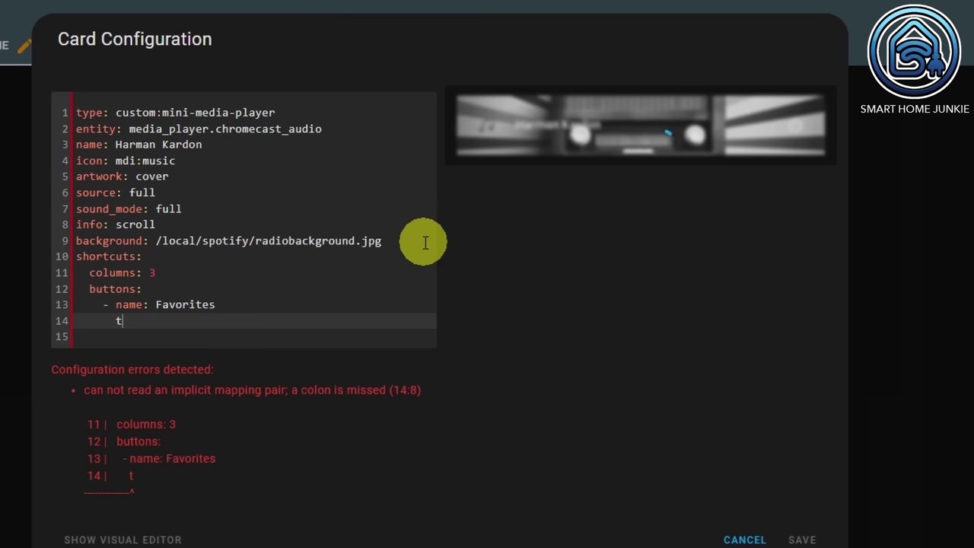
type("ype: service")
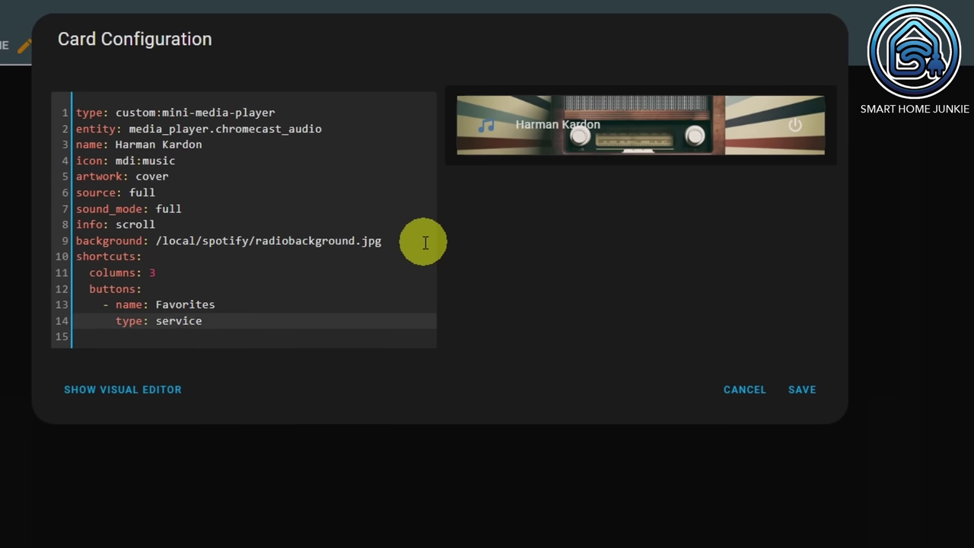
key("Return")
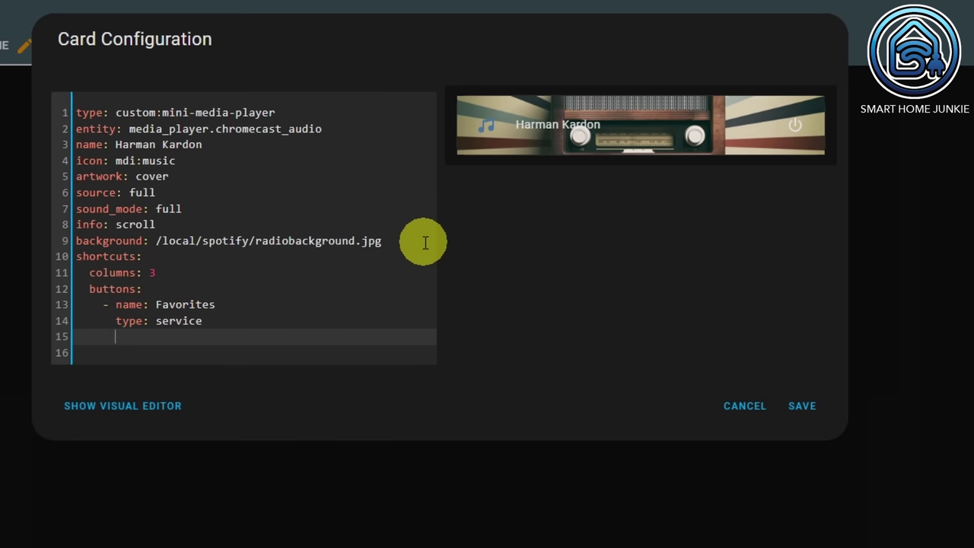
type("id: spotcast.start")
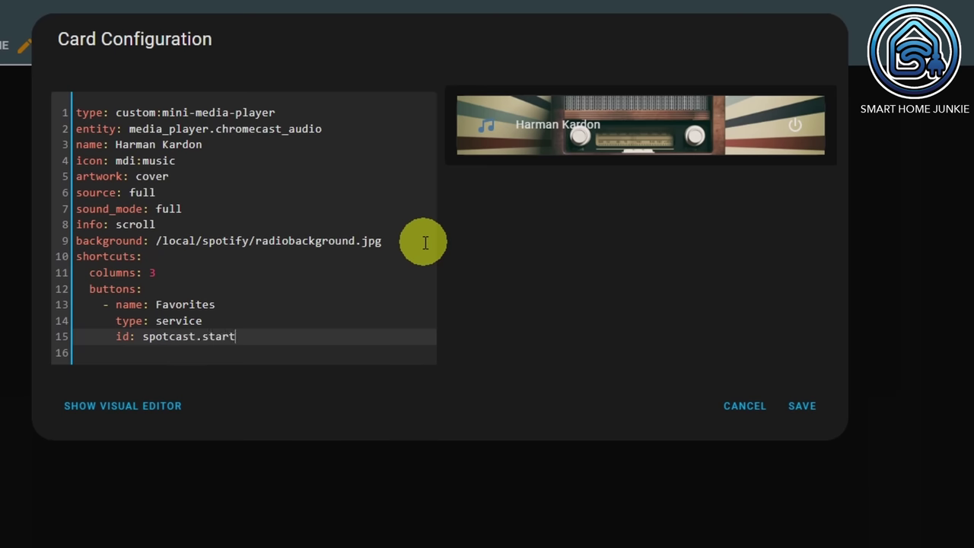
key("Return")
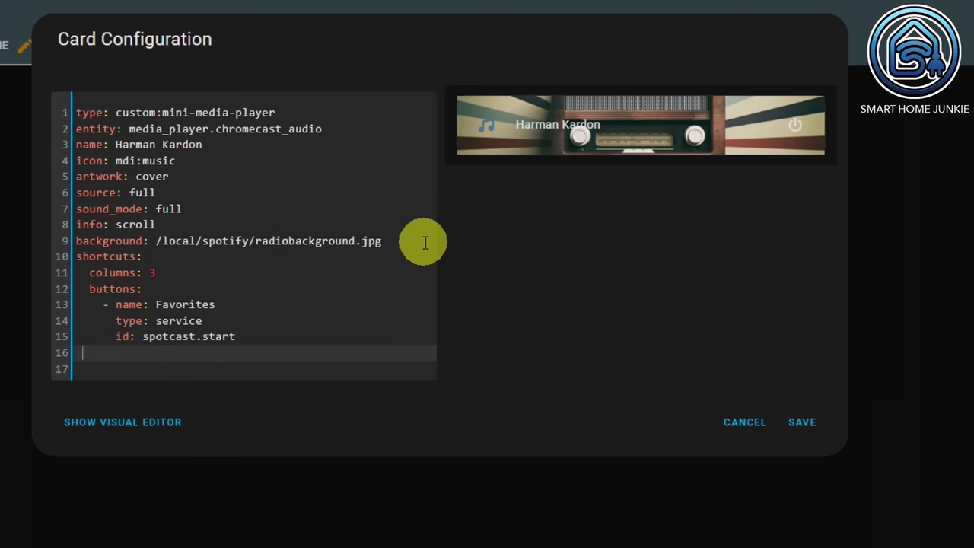
type("da")
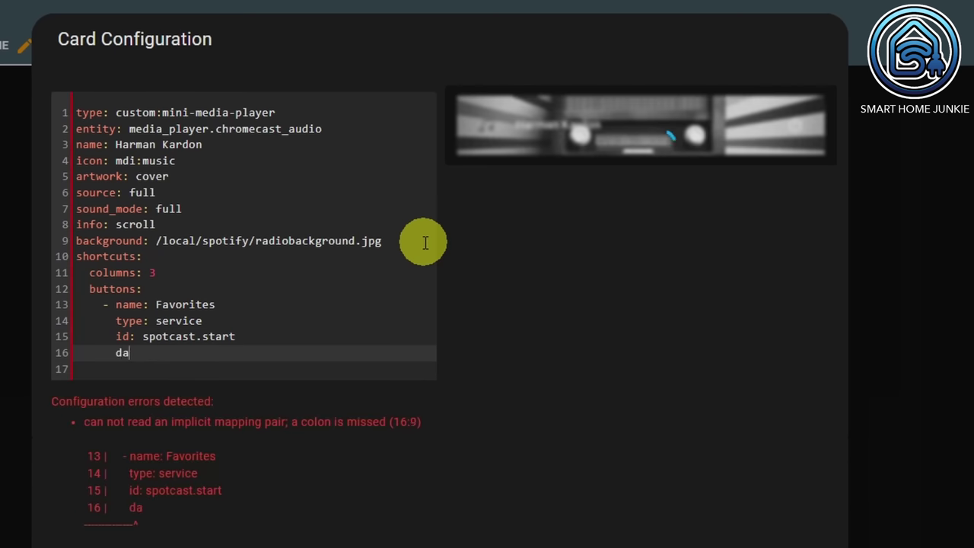
type("ta:")
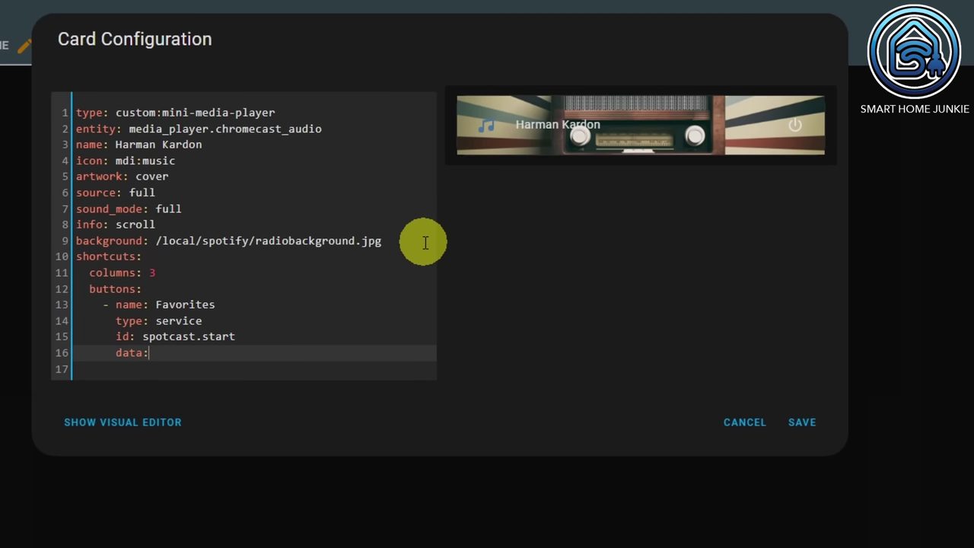
key("Return")
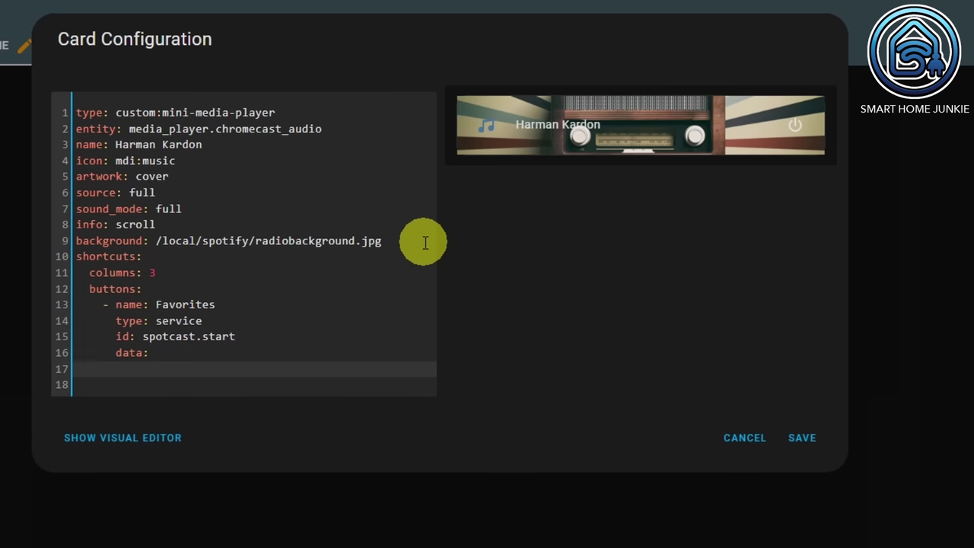
Step: Fill data with device_name Chromecast Audio, the pasted playlist URI, random_song and shuffle true, then save
type("device_name: Chrome")
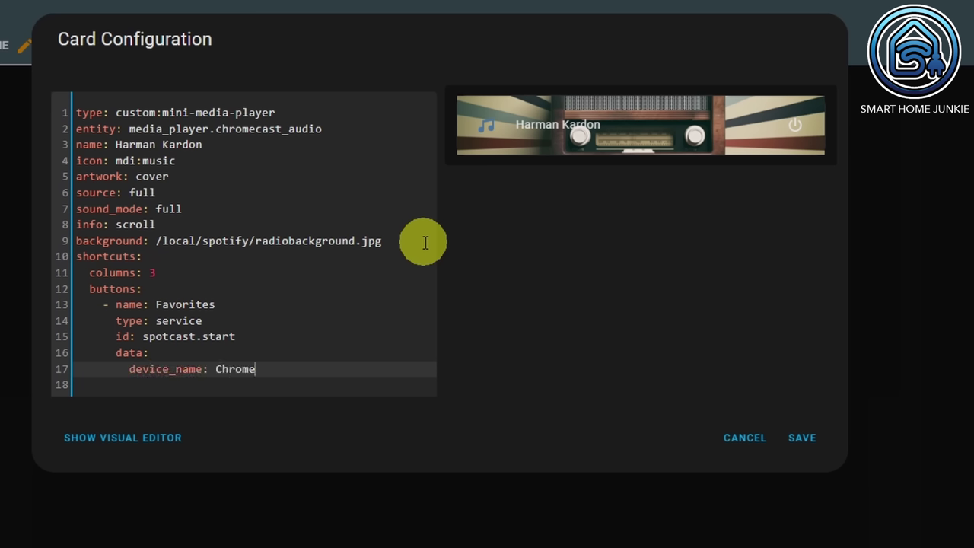
type("cast Audio")
key("Return")
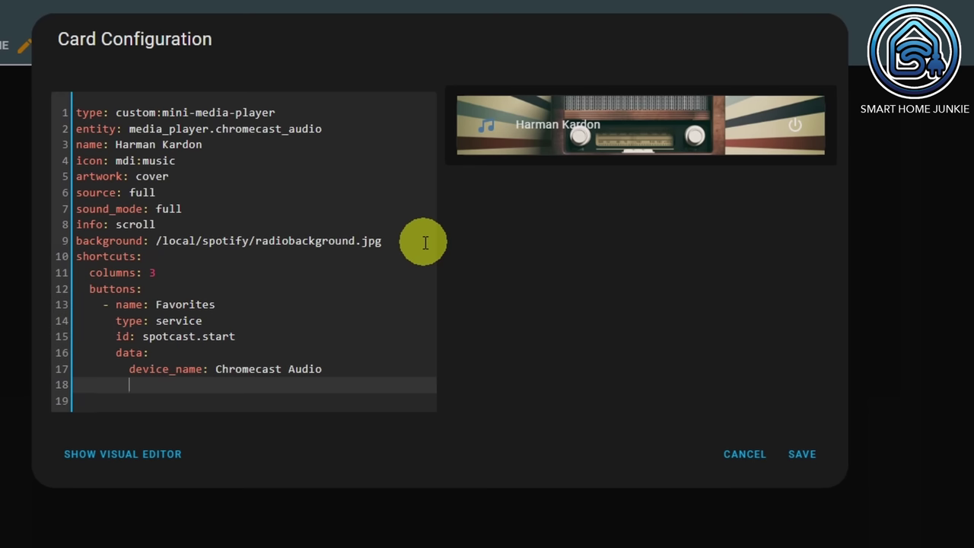
type("uri")
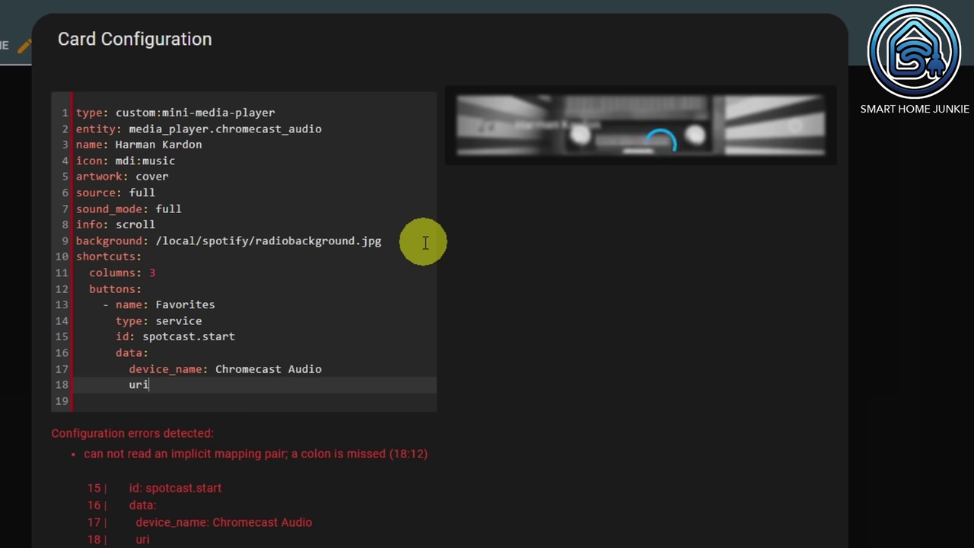
type(": spotify")
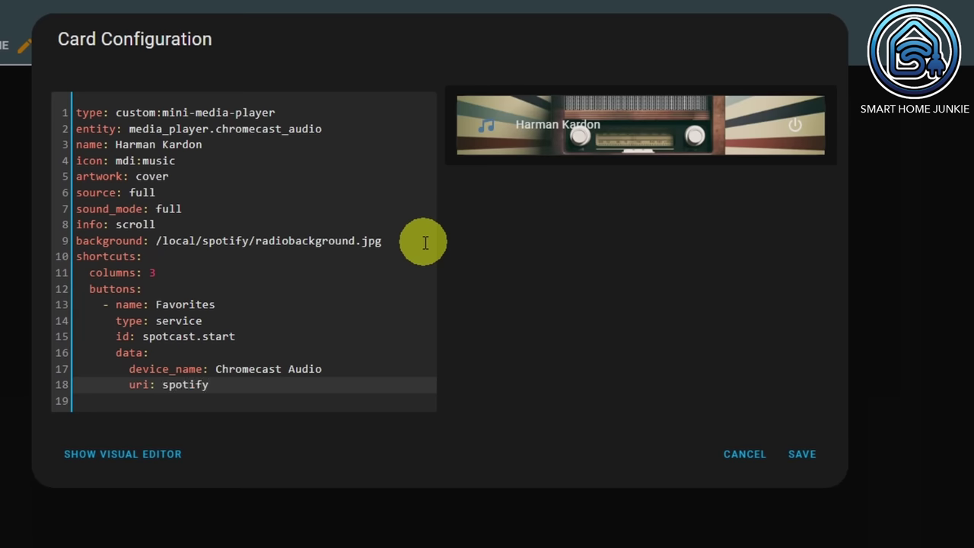
type(":playlist:")
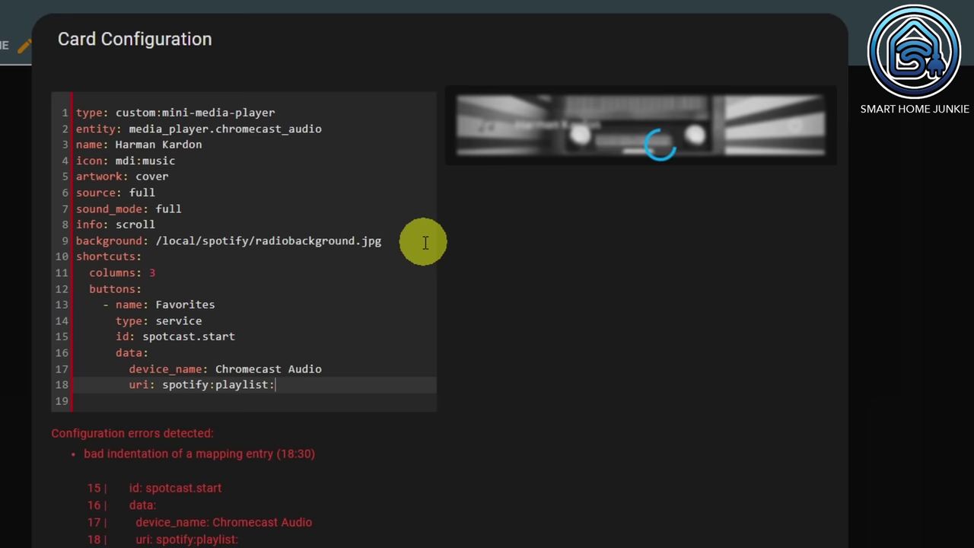
type("5eLSR7hMWilxZLXvdx2ZHq")
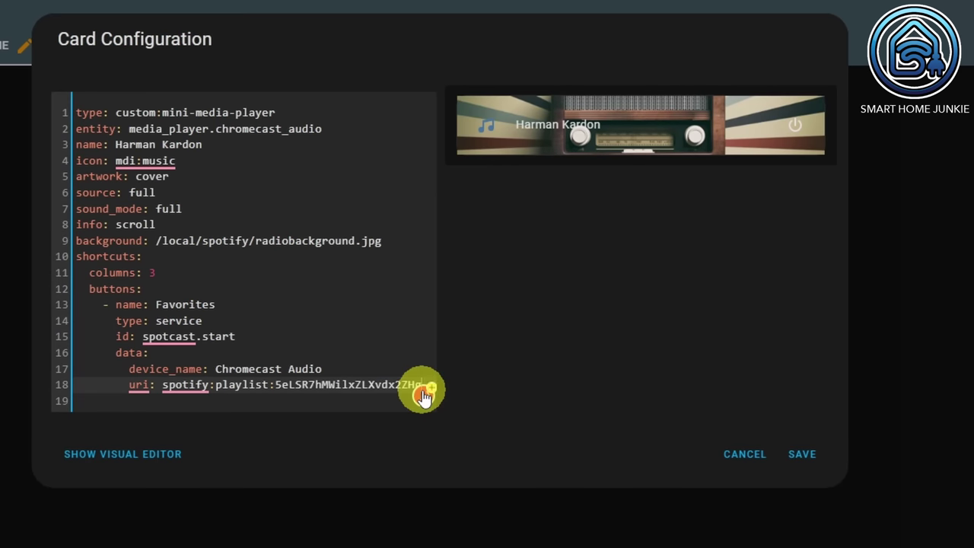
key("Return")
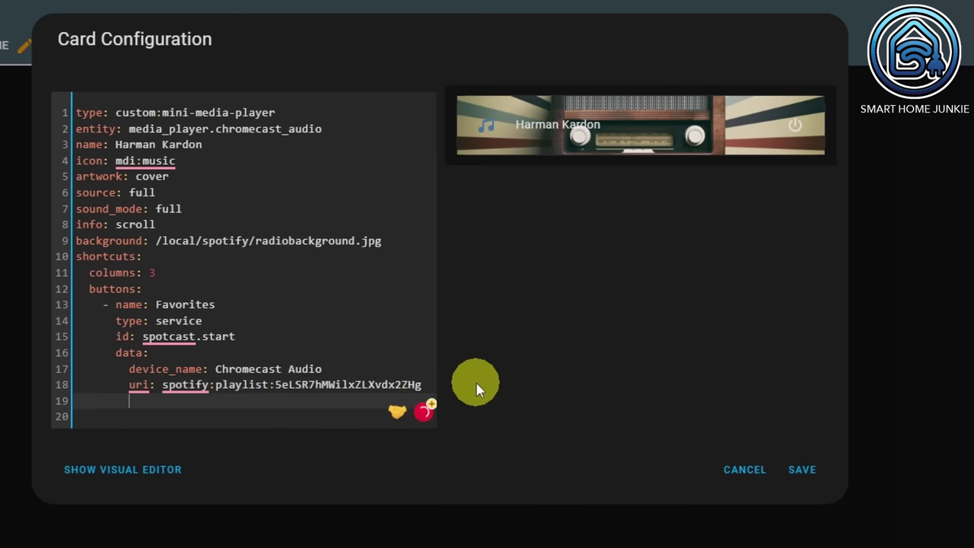
type("random_so")
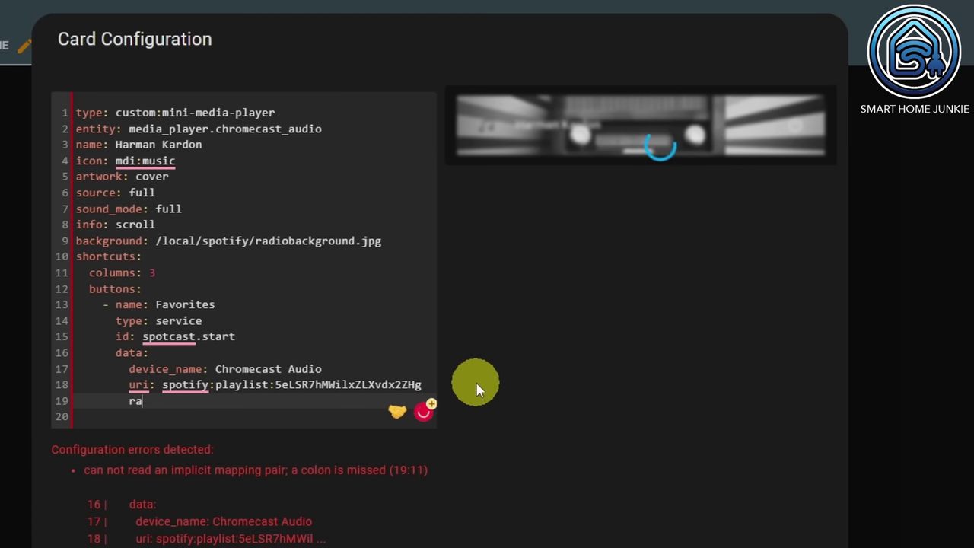
type("ng")
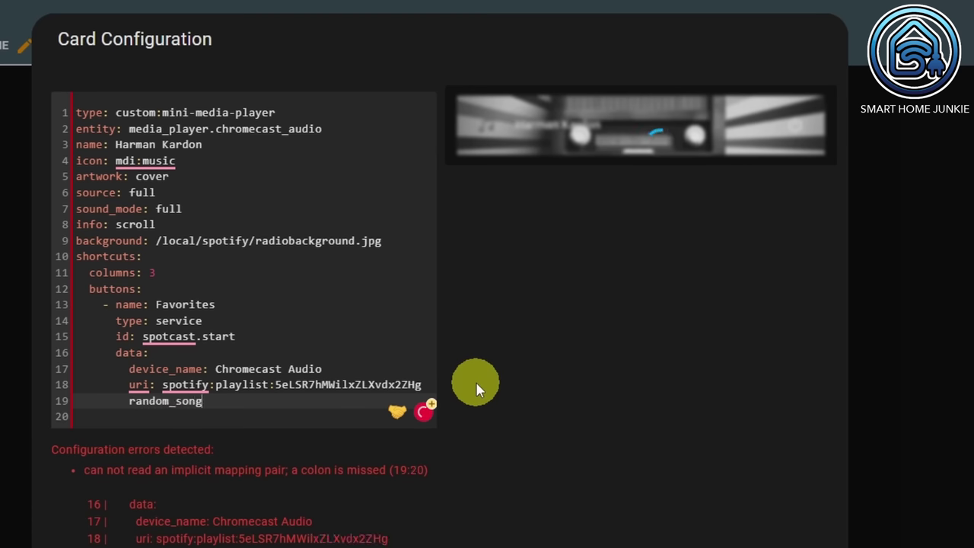
type(": true")
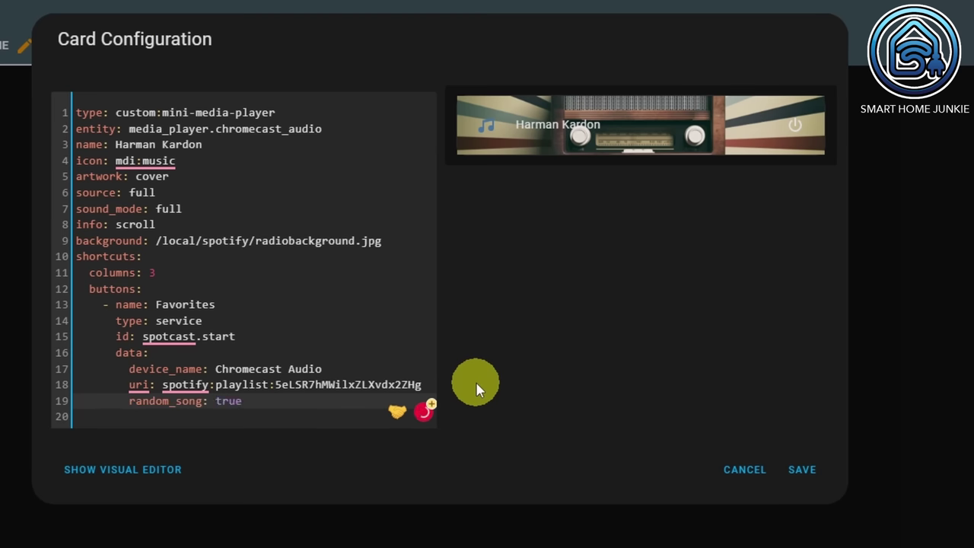
key("Return")
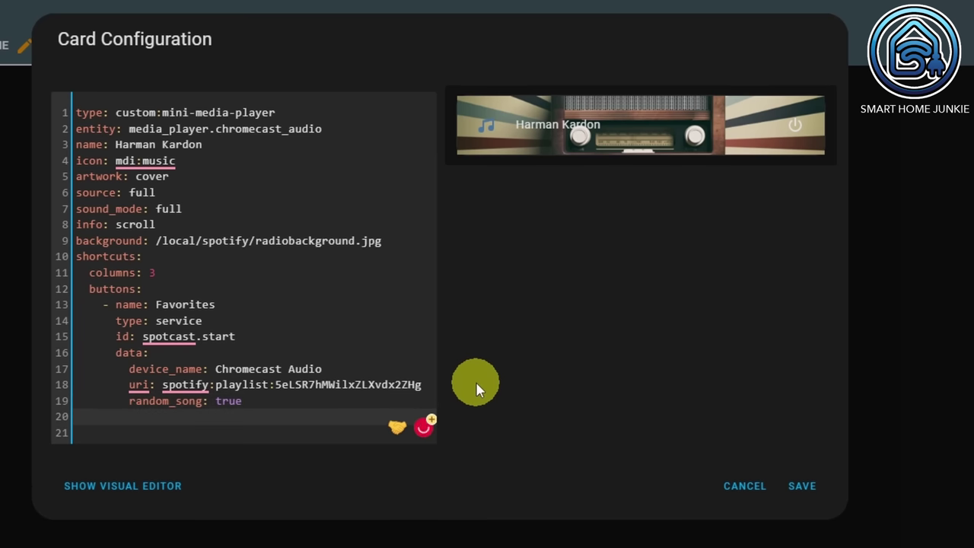
type("shuffle: true")
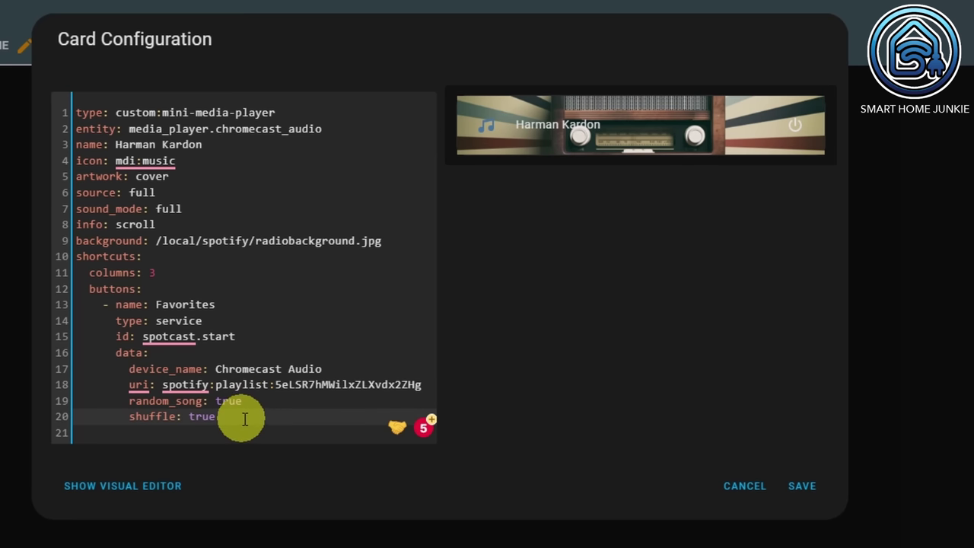
left_click(801, 487)
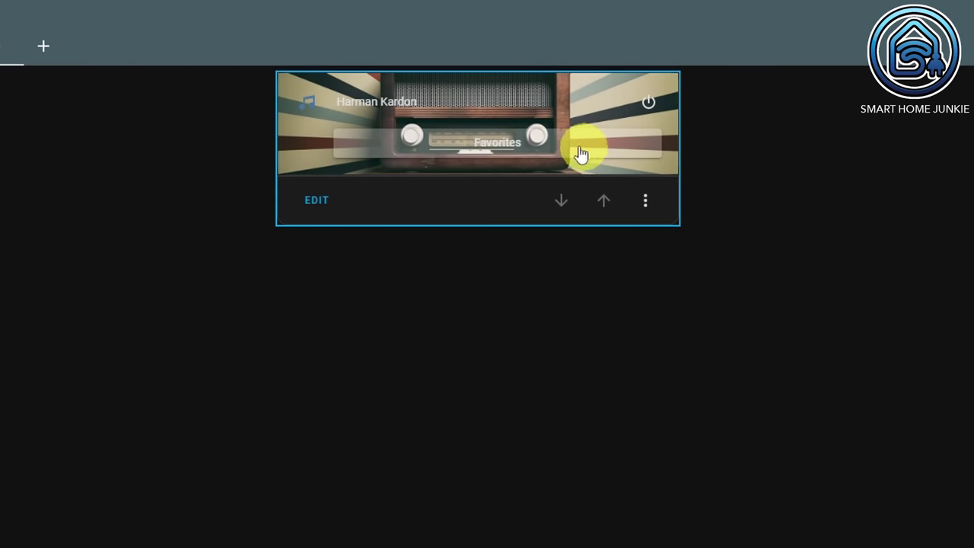
Step: Start the Favorites playlist, lower the volume to 25, then pause and resume playback
left_click(548, 148)
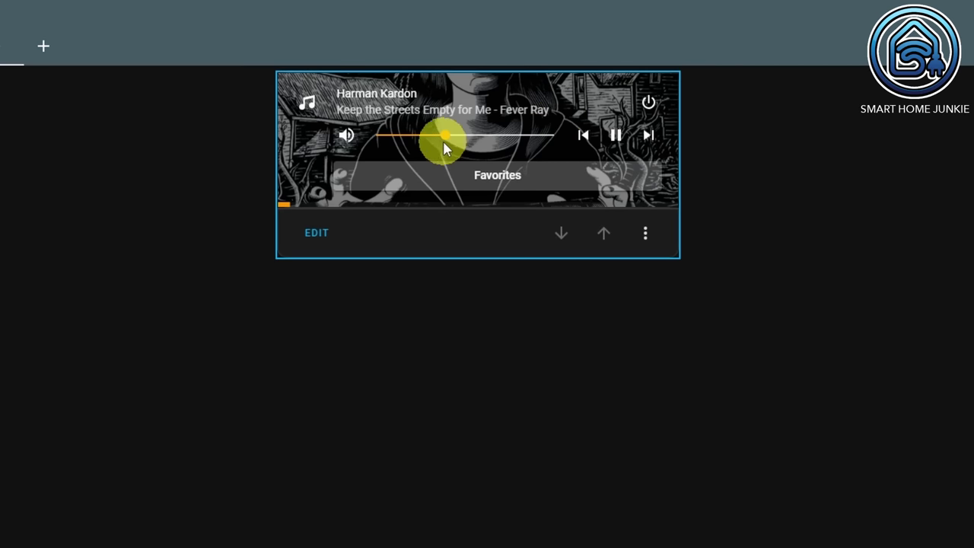
left_click_drag(446, 140, 423, 146)
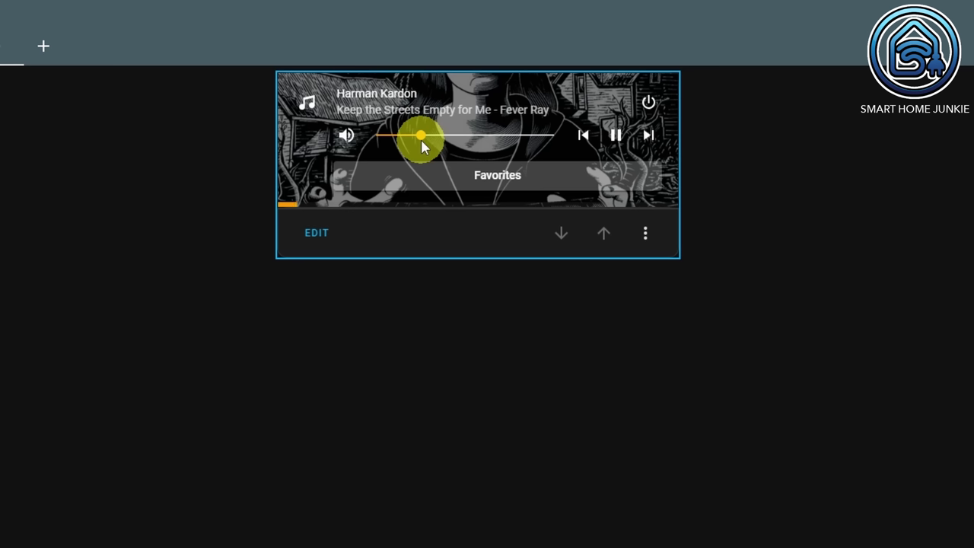
left_click(616, 136)
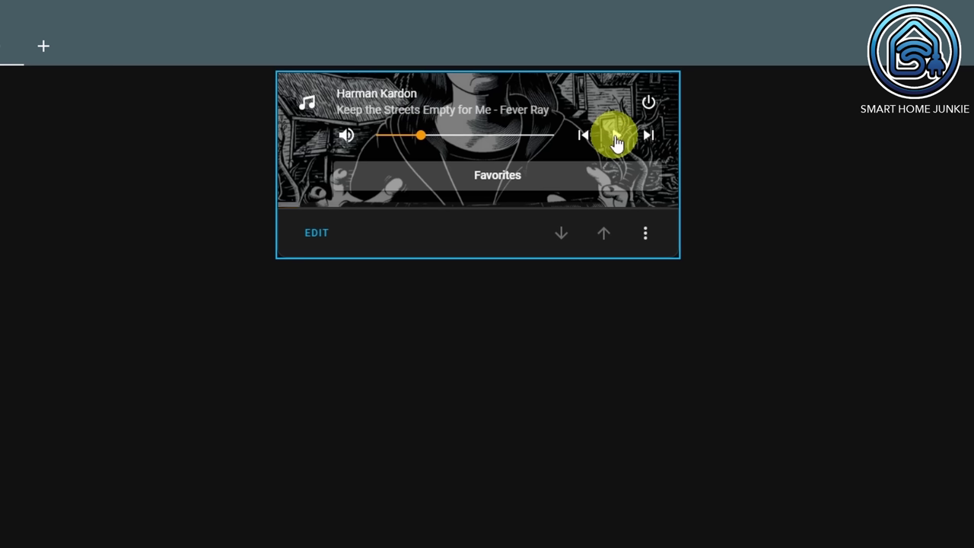
left_click(616, 137)
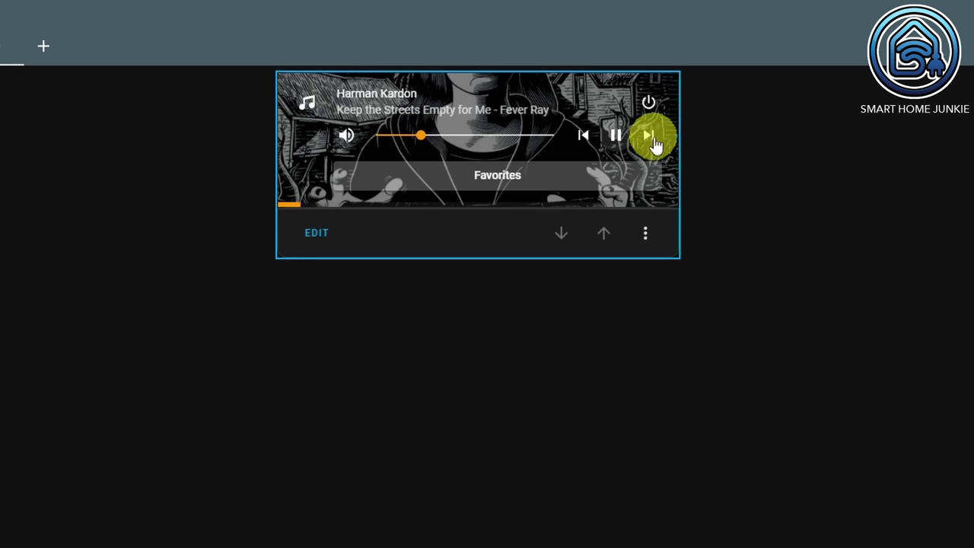
Step: Skip two tracks, raise the volume to 36, and switch the media player off
left_click(647, 137)
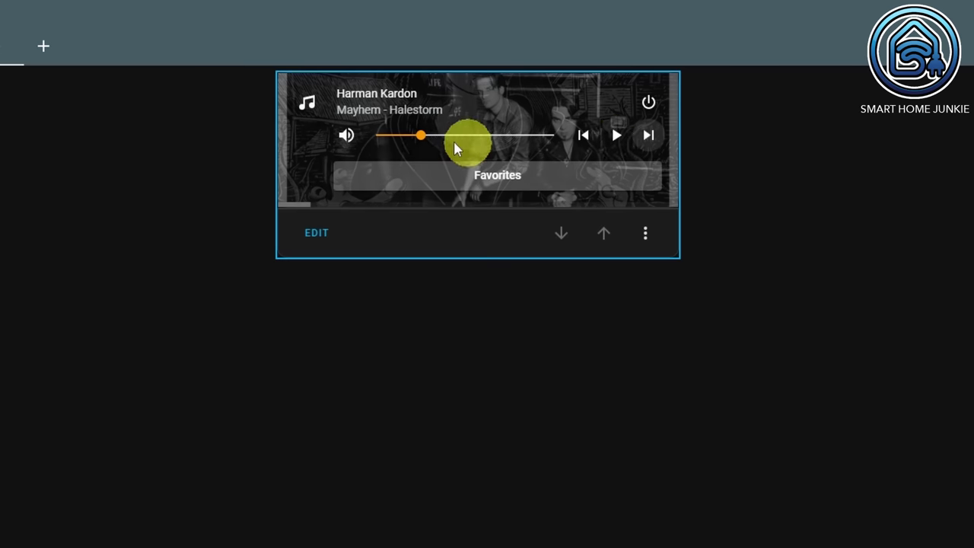
left_click_drag(424, 142, 440, 143)
left_click(648, 137)
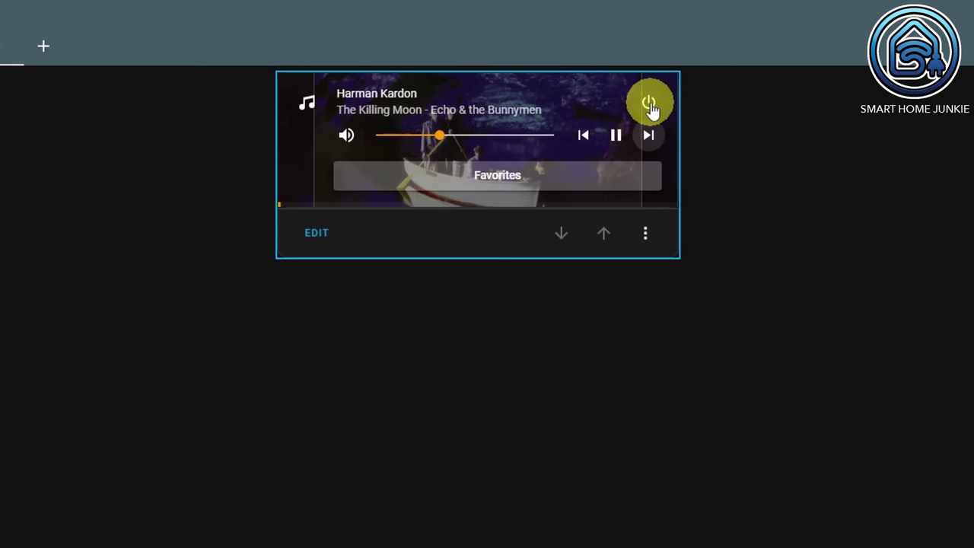
left_click(649, 107)
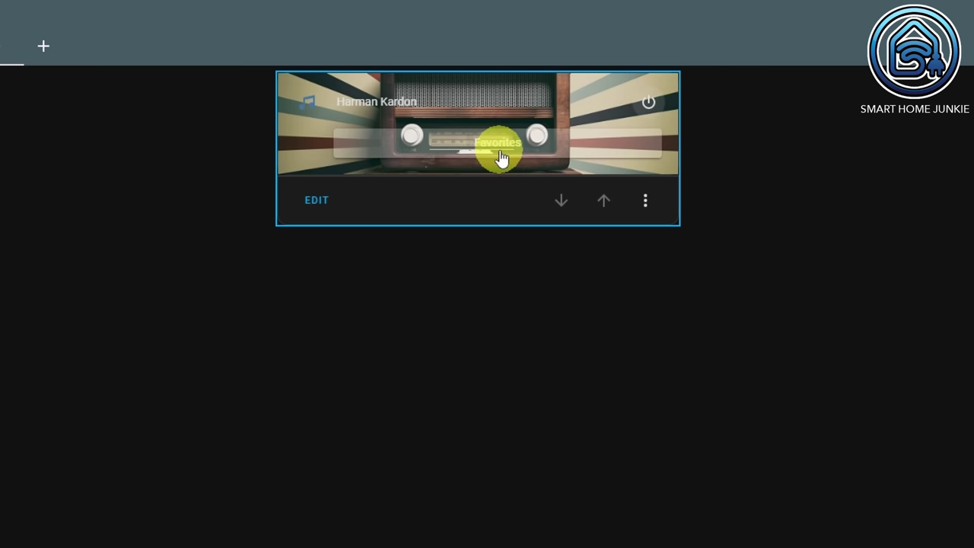
Step: In the card's YAML, append Various, Best of Trance, Metal, Classic Rock and Sunday Morning shortcuts and save
left_click(317, 202)
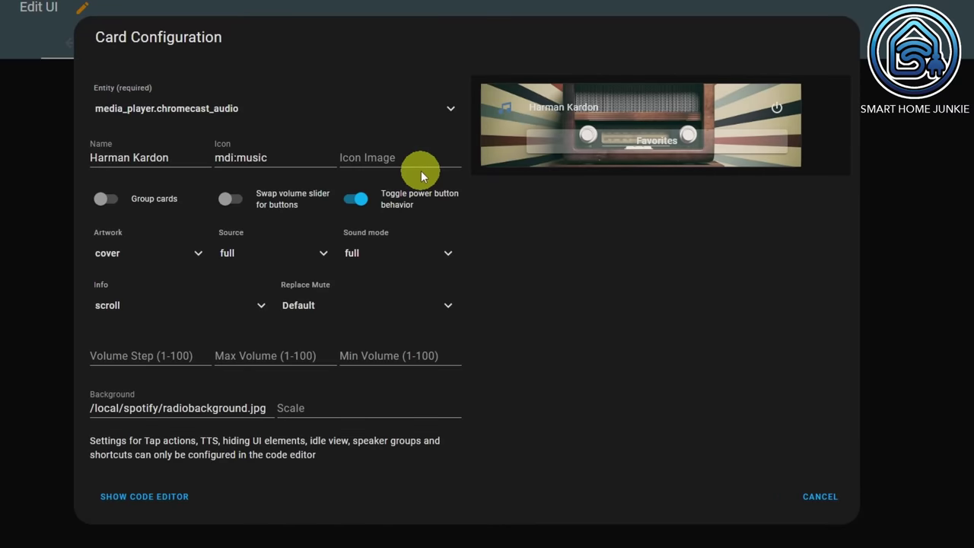
left_click(157, 496)
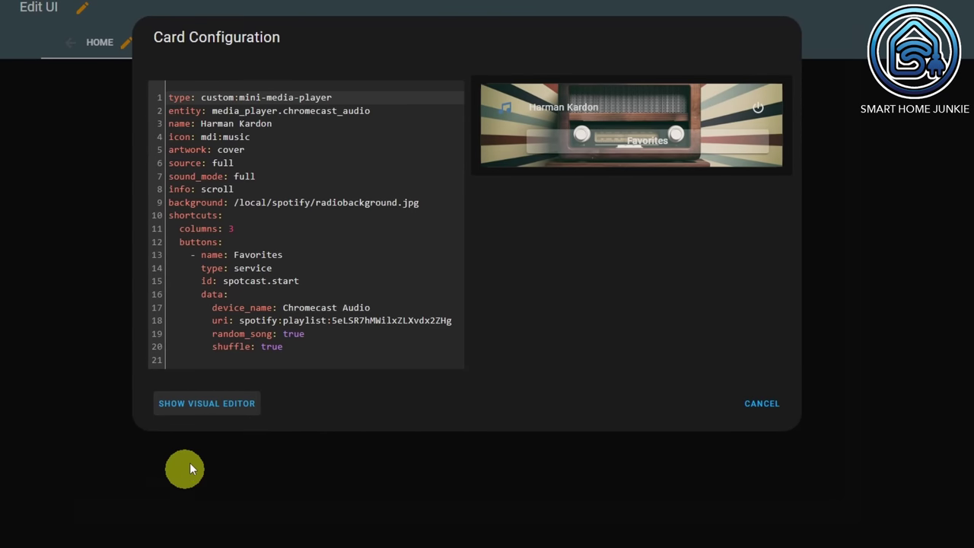
left_click(293, 348)
key("Return")
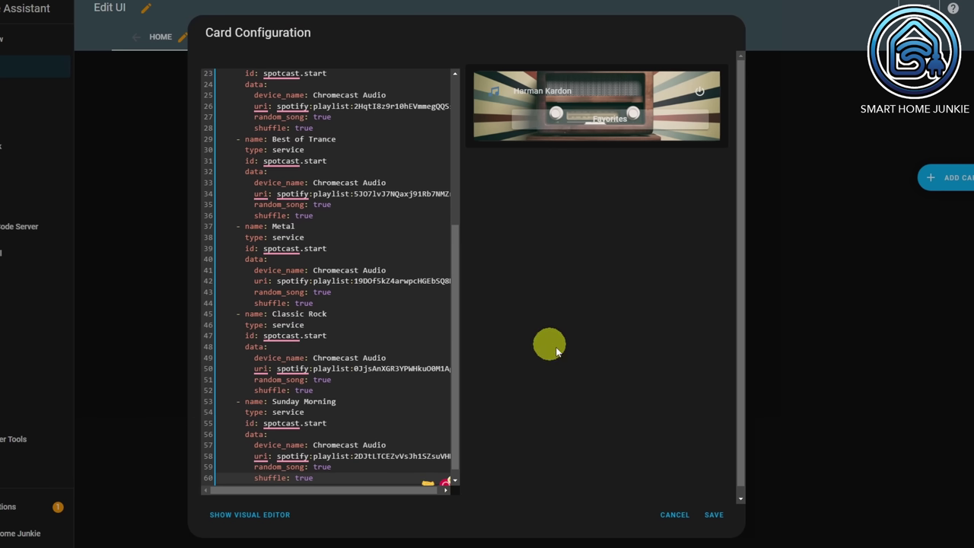
left_click(716, 515)
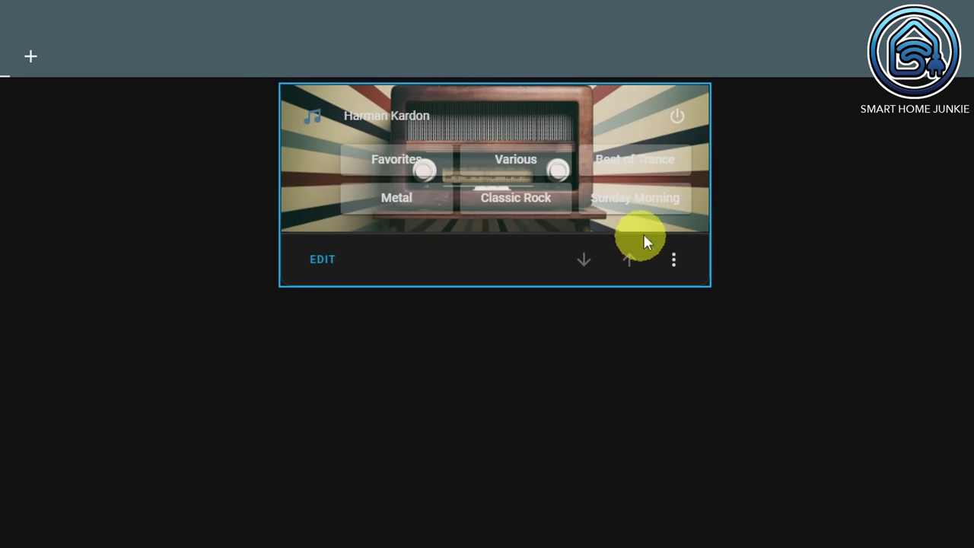
Step: Exit edit mode, play Classic Rock then Best of Trance, skip a track, and power off the player
left_click(917, 22)
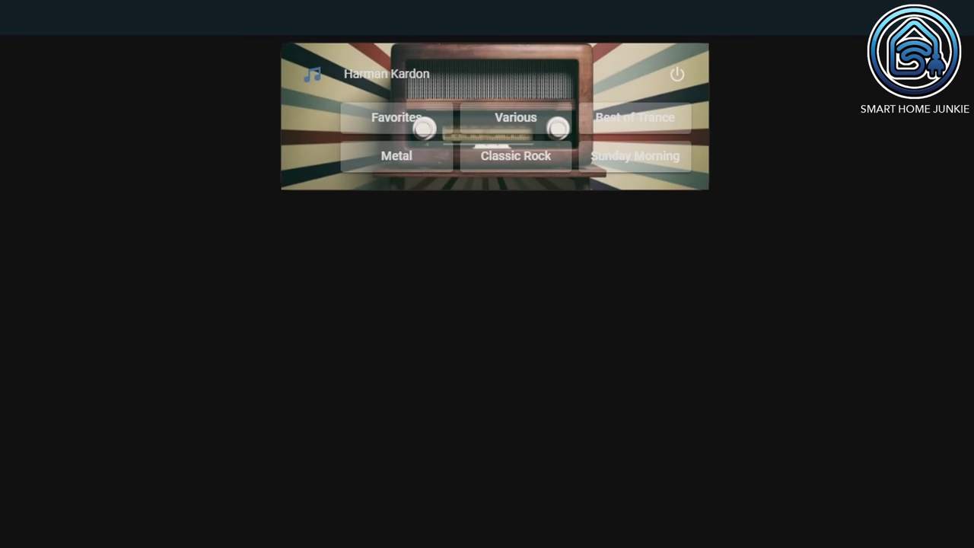
left_click(512, 169)
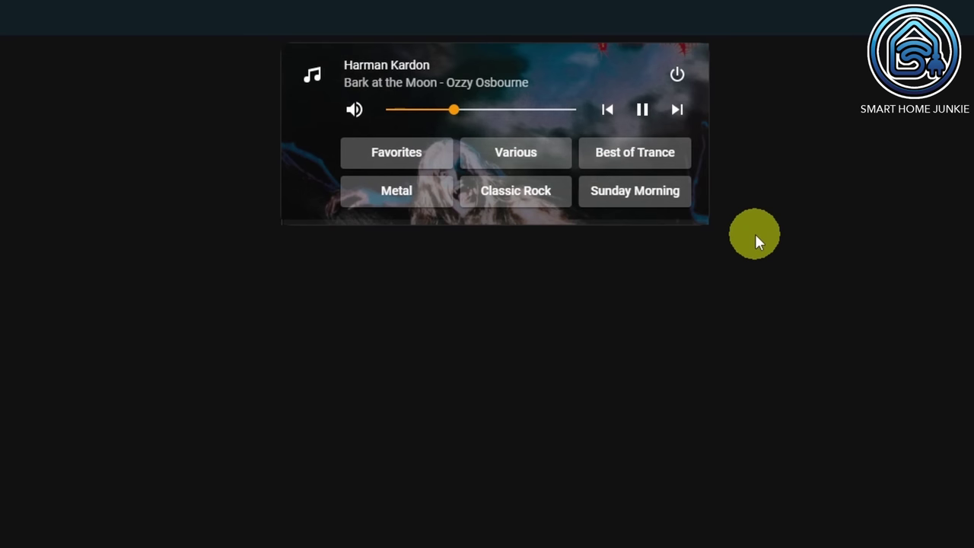
left_click(621, 156)
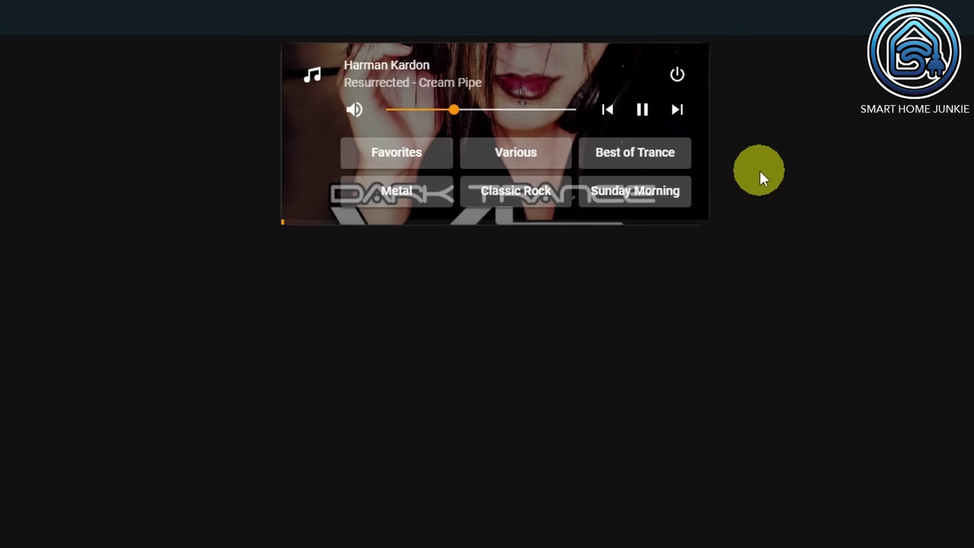
left_click(678, 110)
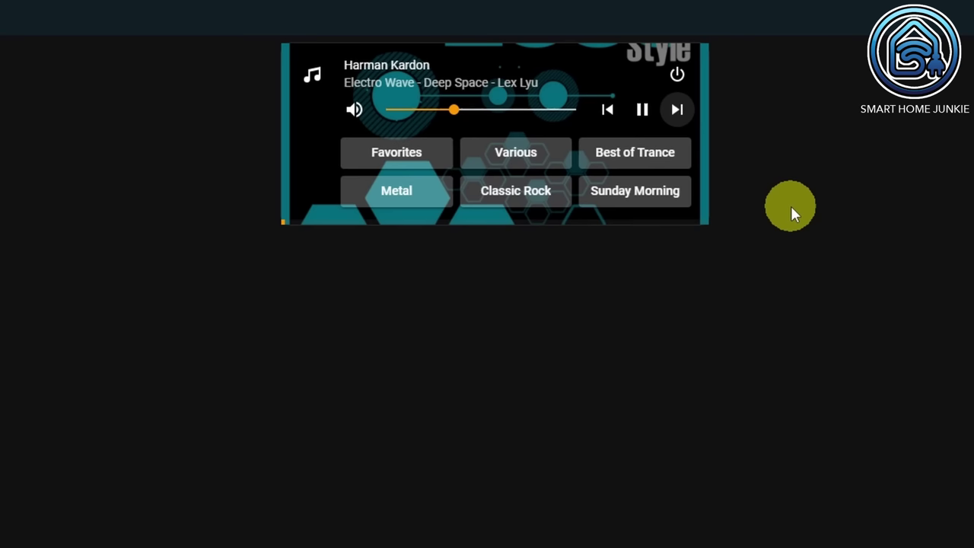
left_click(677, 78)
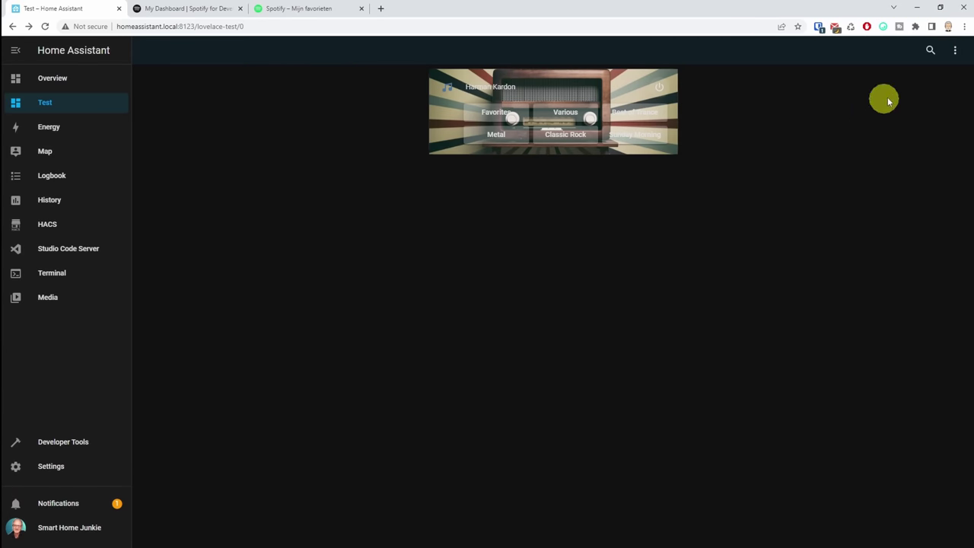
Step: Enter dashboard edit mode and open the Harman Kardon card's YAML code editor
left_click(955, 54)
left_click(937, 86)
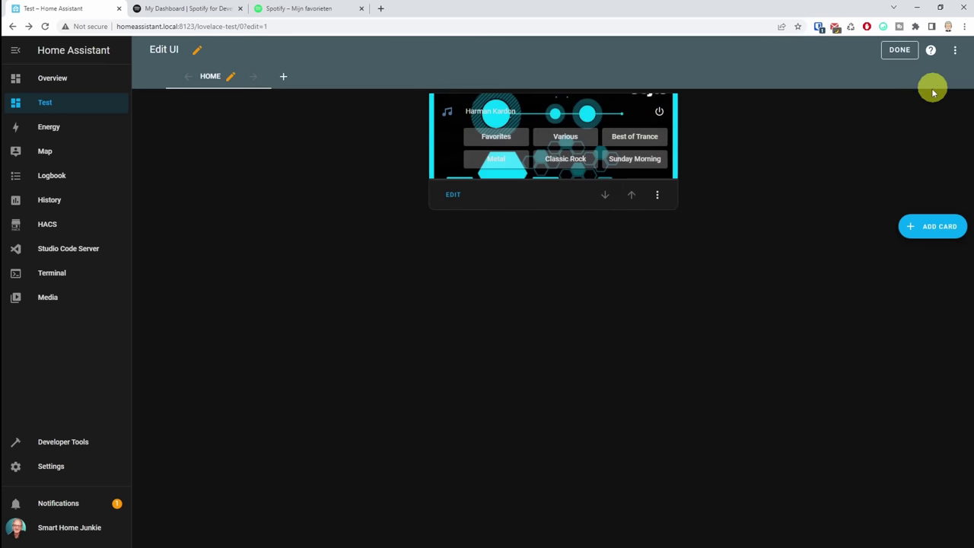
left_click(451, 194)
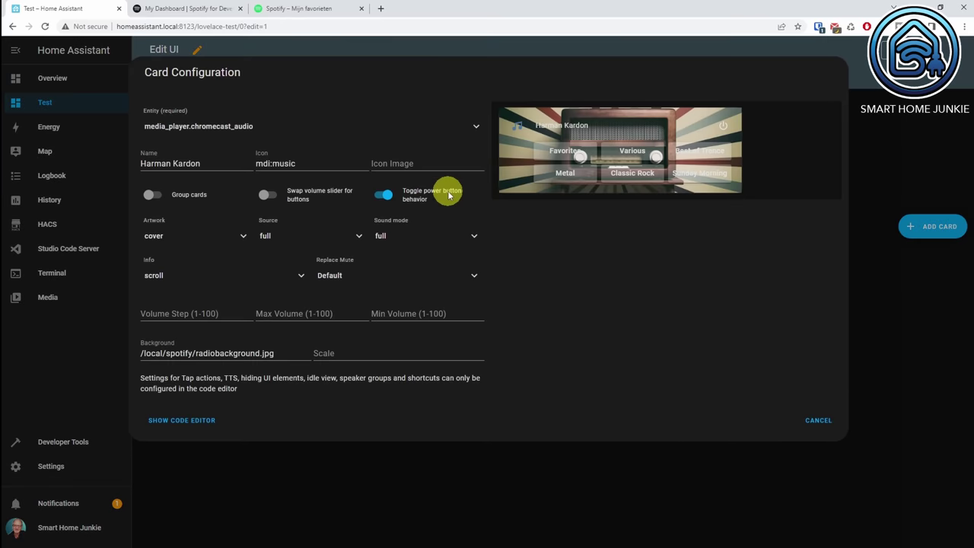
left_click(190, 420)
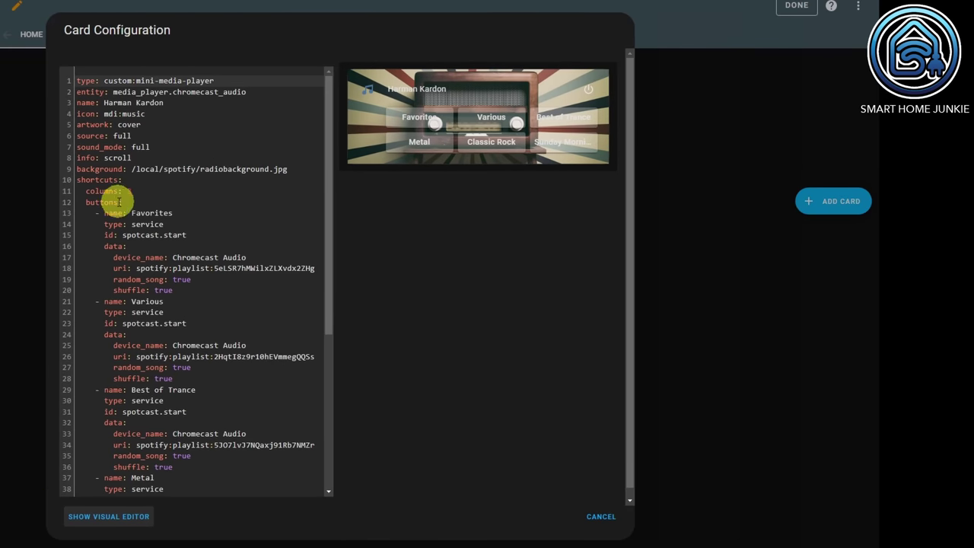
Step: Replace 'buttons' with 'list' under shortcuts, save, and check the new Shortcuts dropdown
left_click_drag(119, 201, 84, 201)
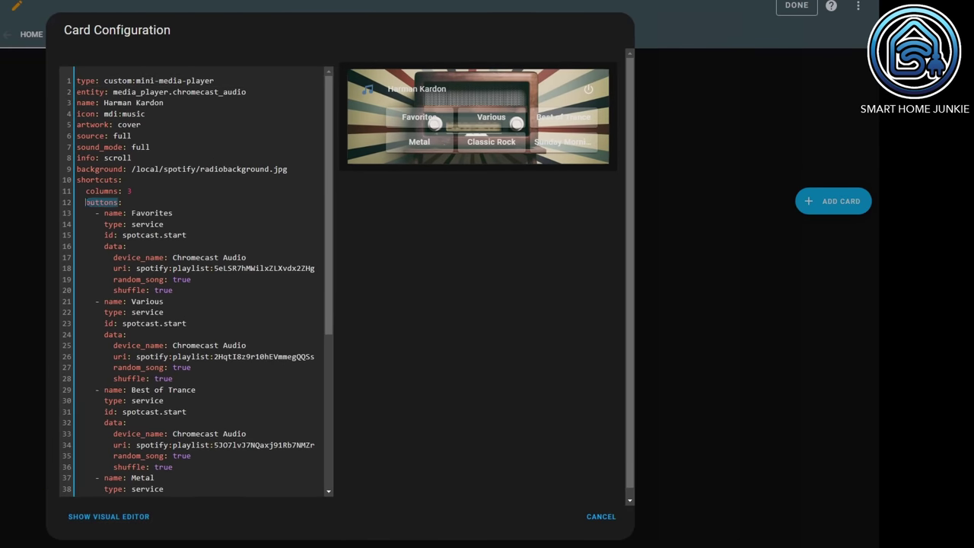
key("BackSpace")
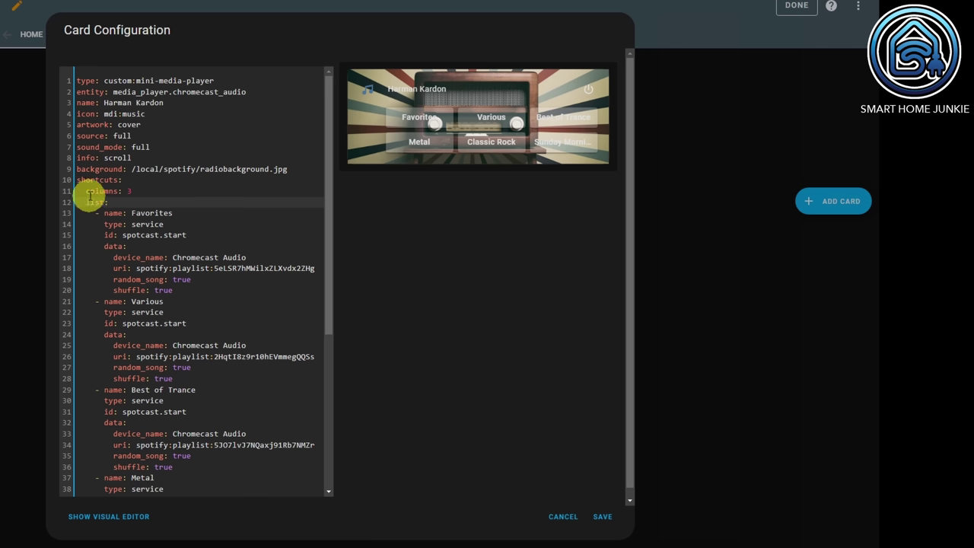
left_click(602, 516)
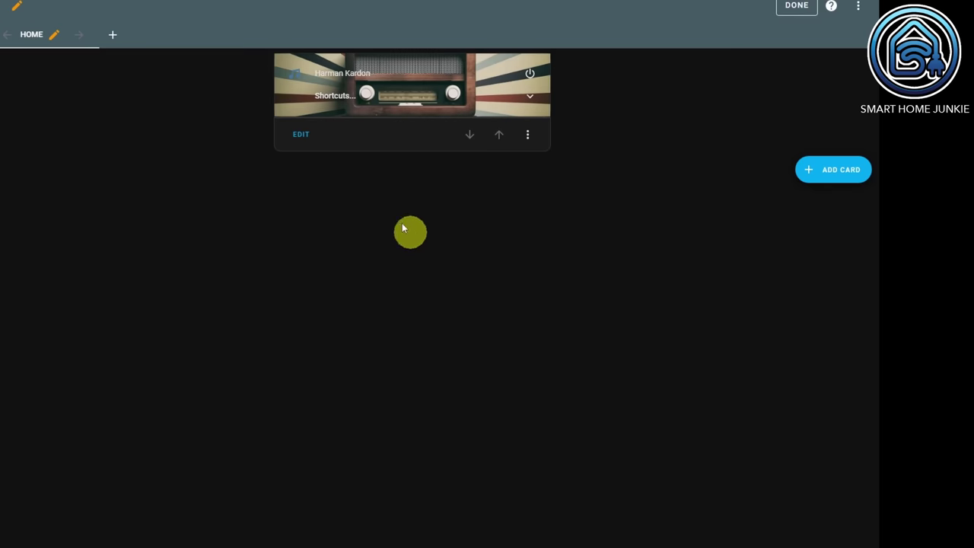
left_click(343, 94)
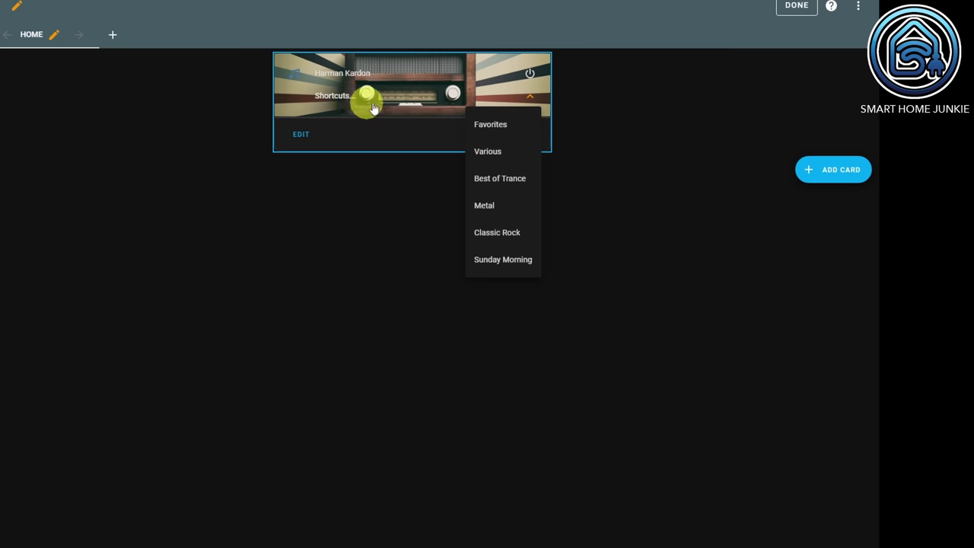
Step: In the card's YAML, add 'label: Spotify playlists...' on a new line below columns: 3
left_click(301, 140)
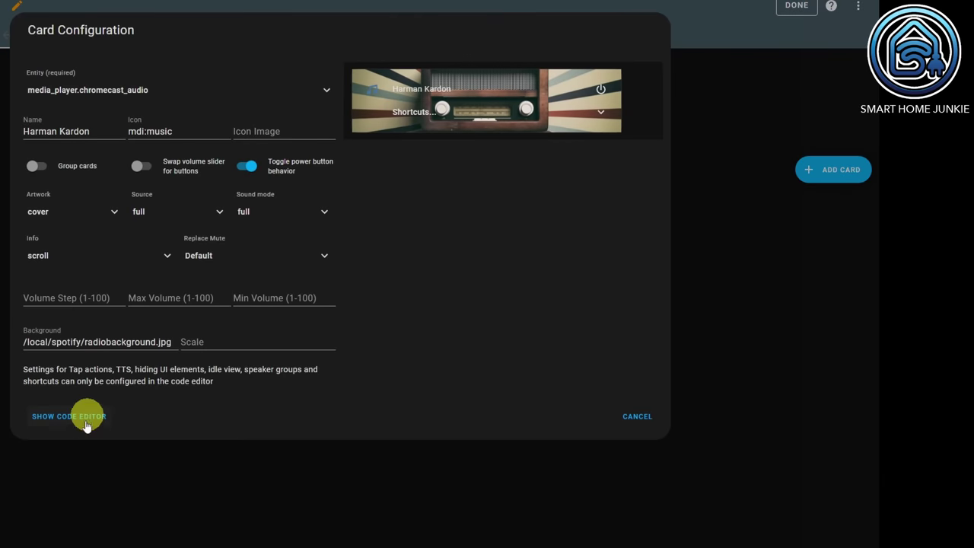
left_click(89, 418)
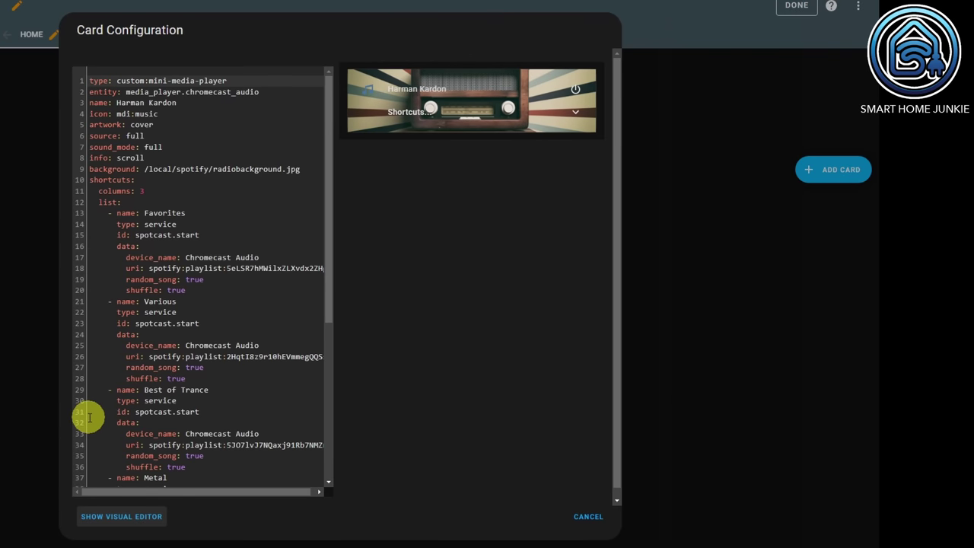
left_click(159, 192)
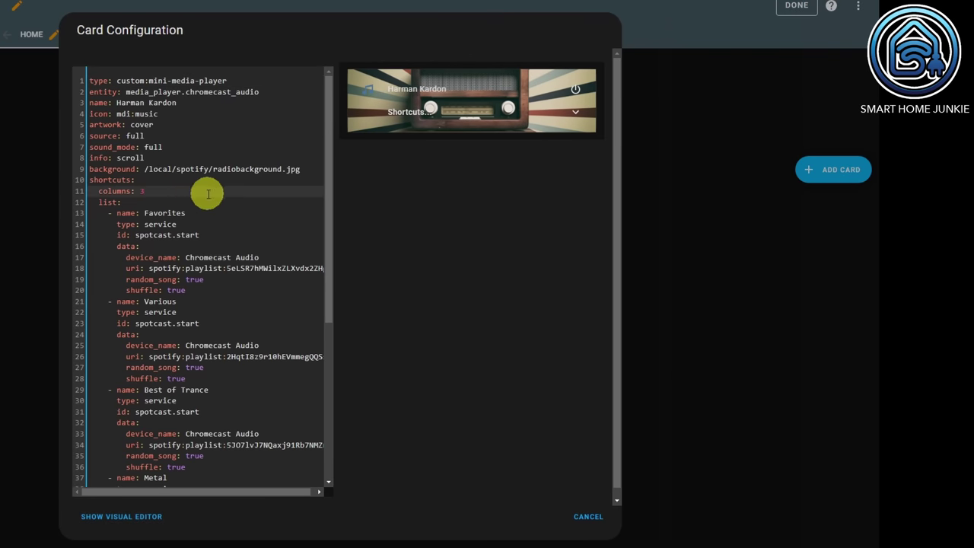
key("Return")
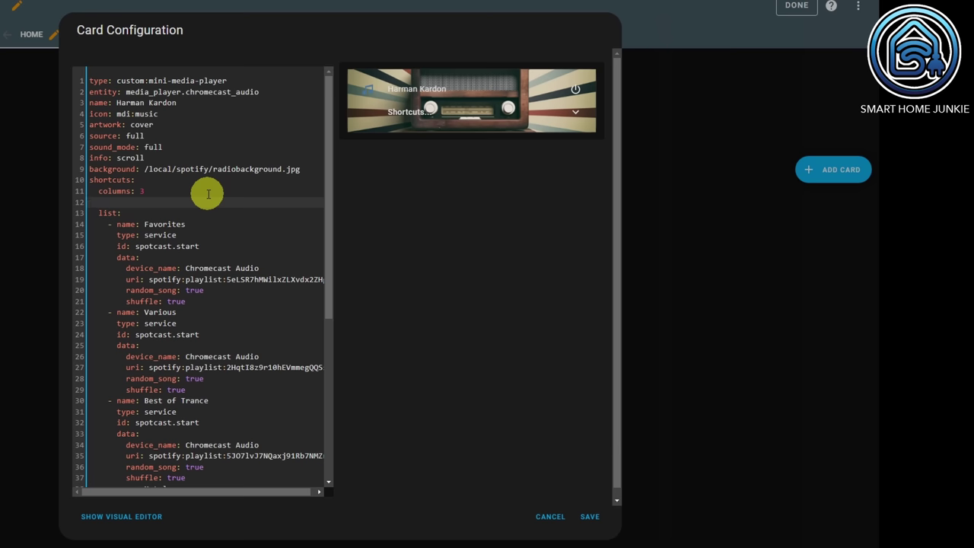
type("la")
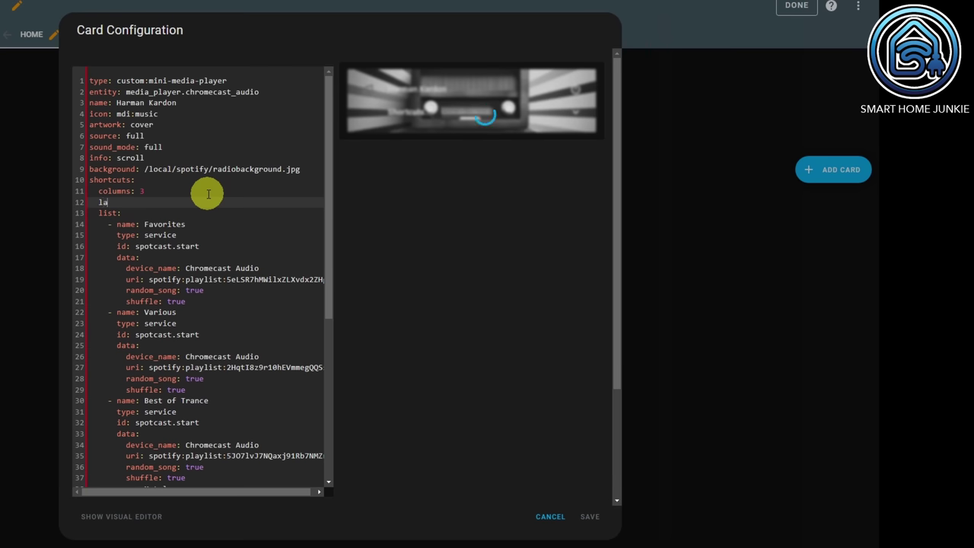
type("bel: Spotify playlists...")
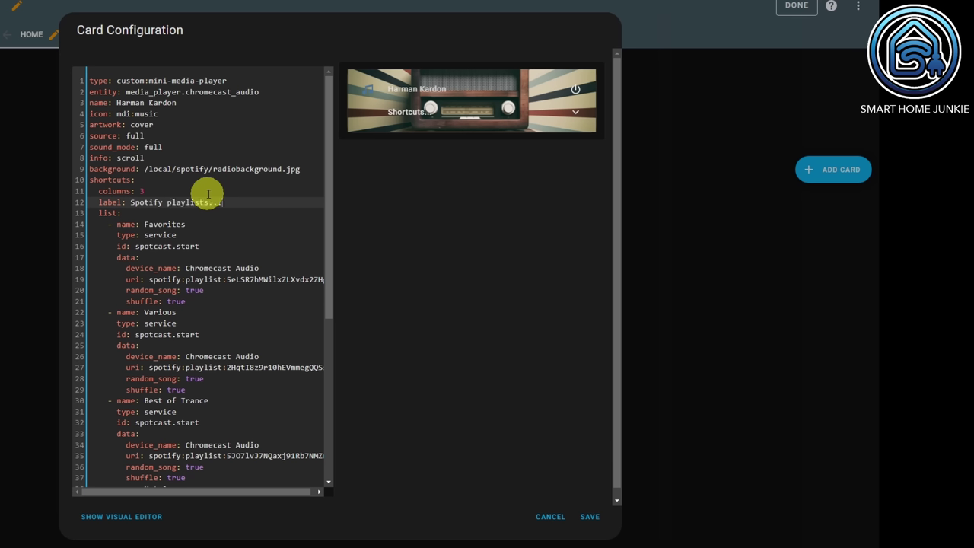
Step: Save the card and start the Sunday Morning playlist from the Spotify playlists dropdown
left_click(593, 517)
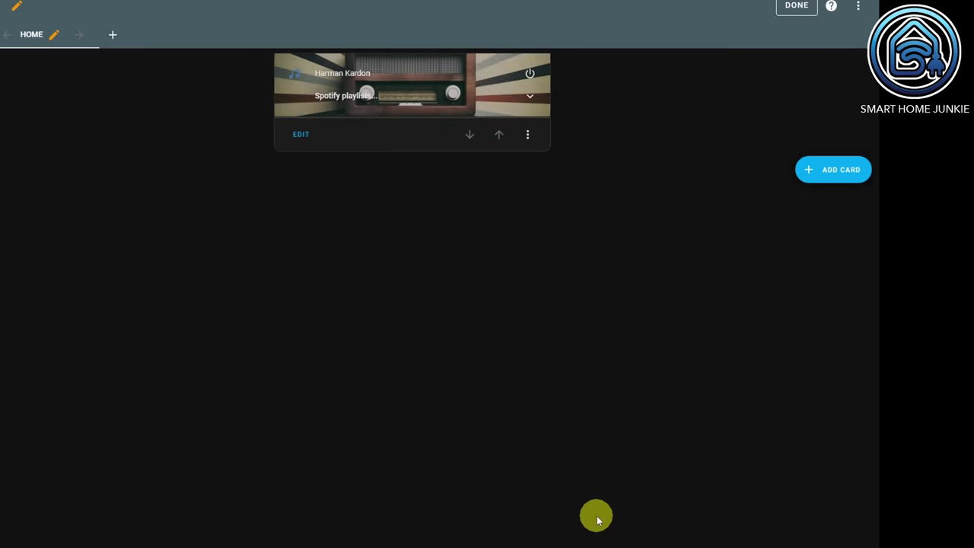
left_click(361, 98)
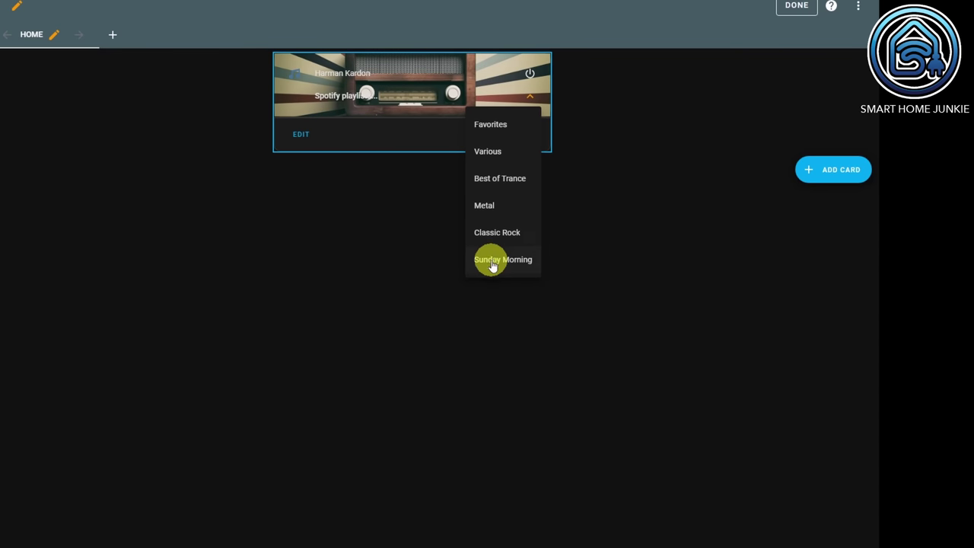
left_click(500, 179)
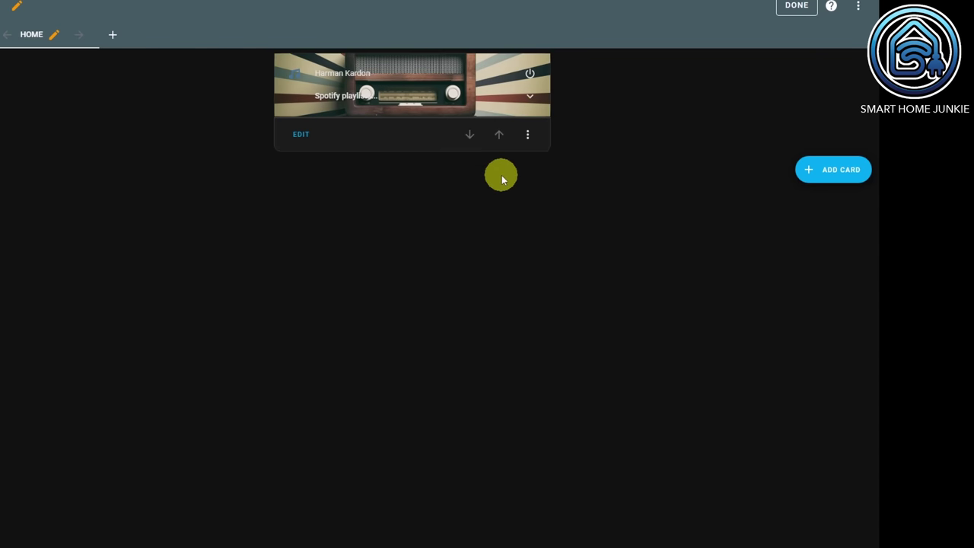